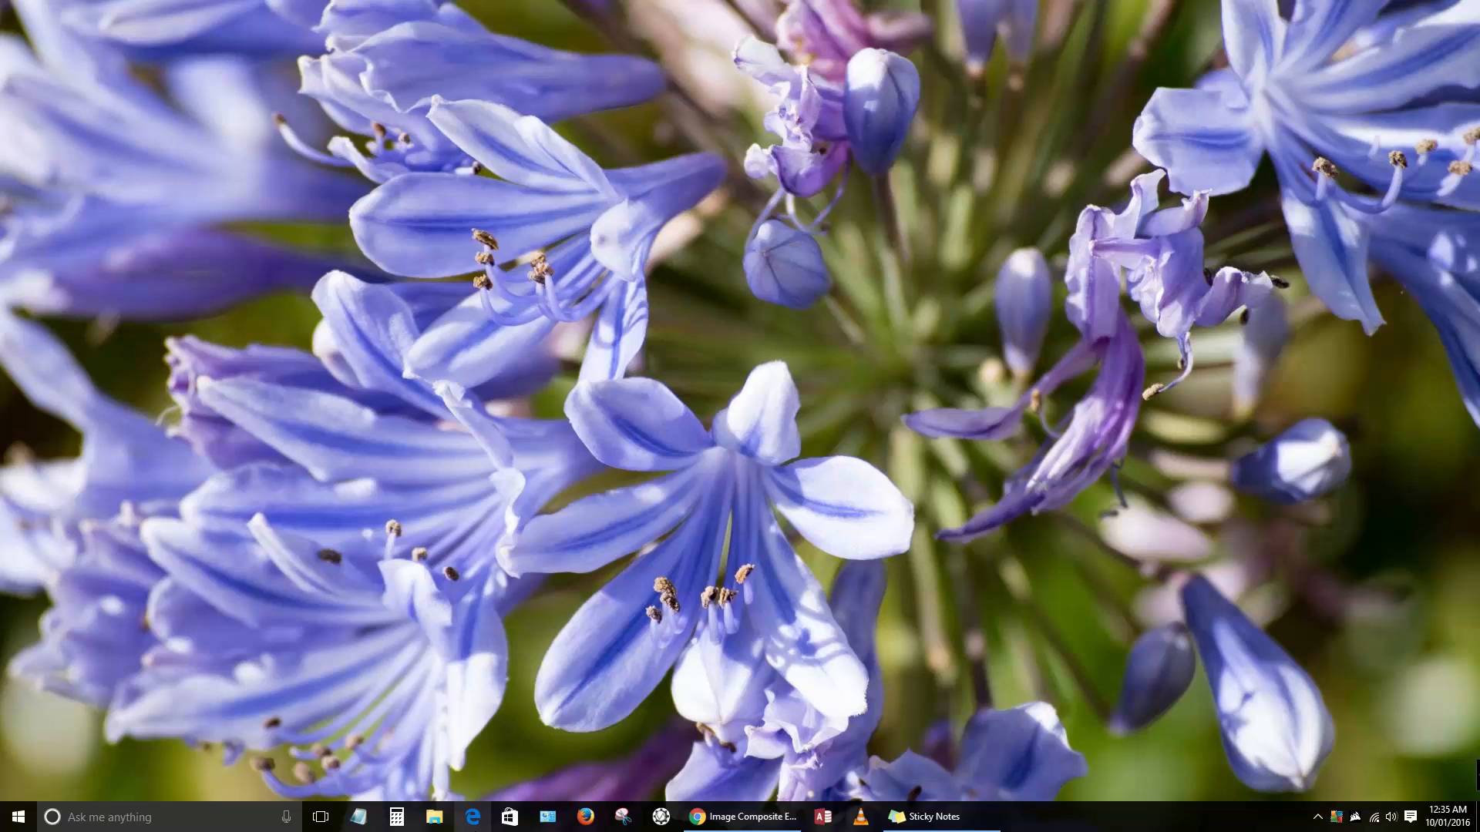
# Step: Open Microsoft Edge, search the web for "microsoft ice" and open the Image Composite Editor page from Microsoft Research
pyautogui.click(473, 816)
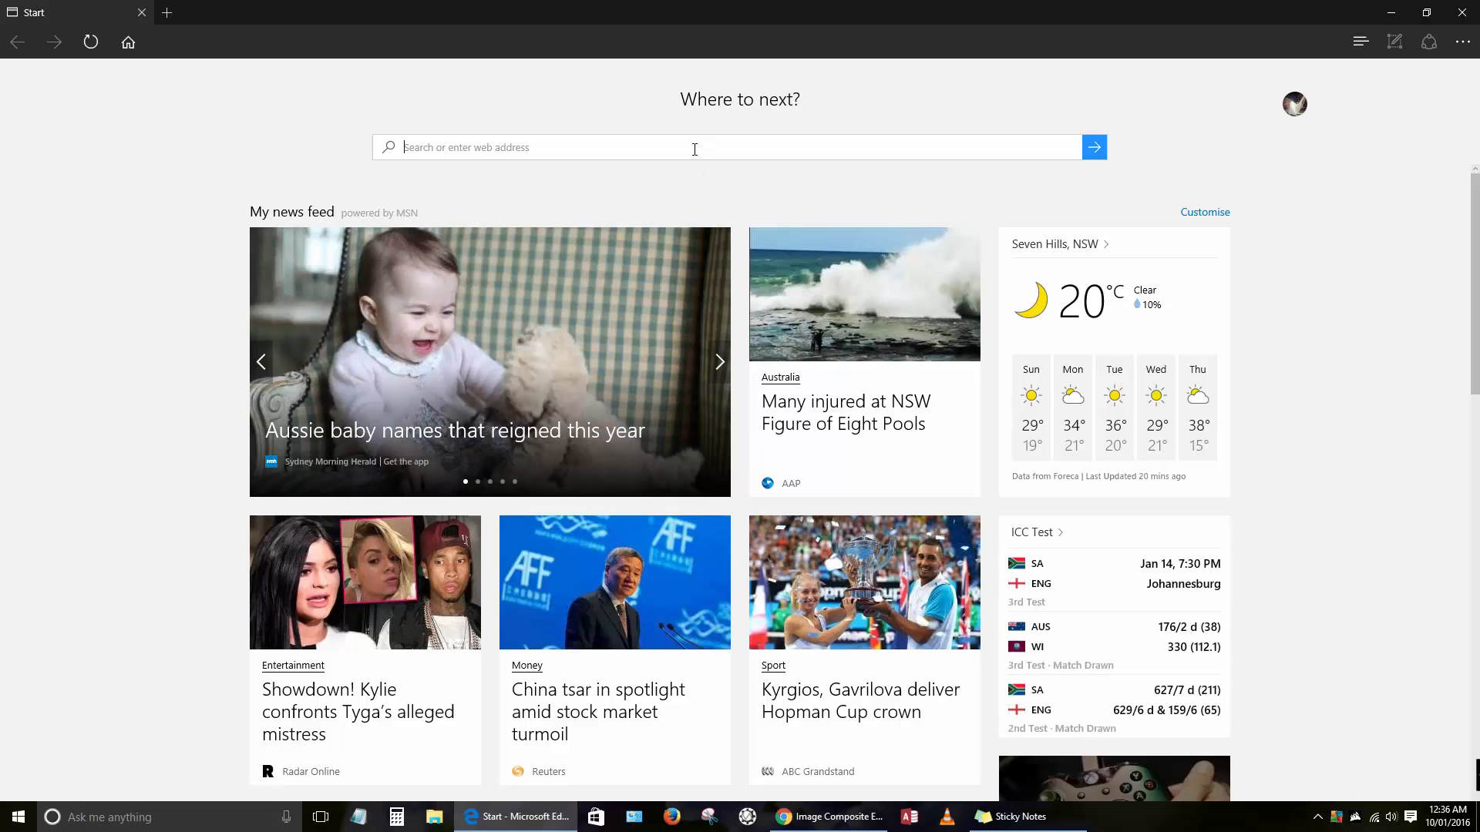
pyautogui.write('micro')
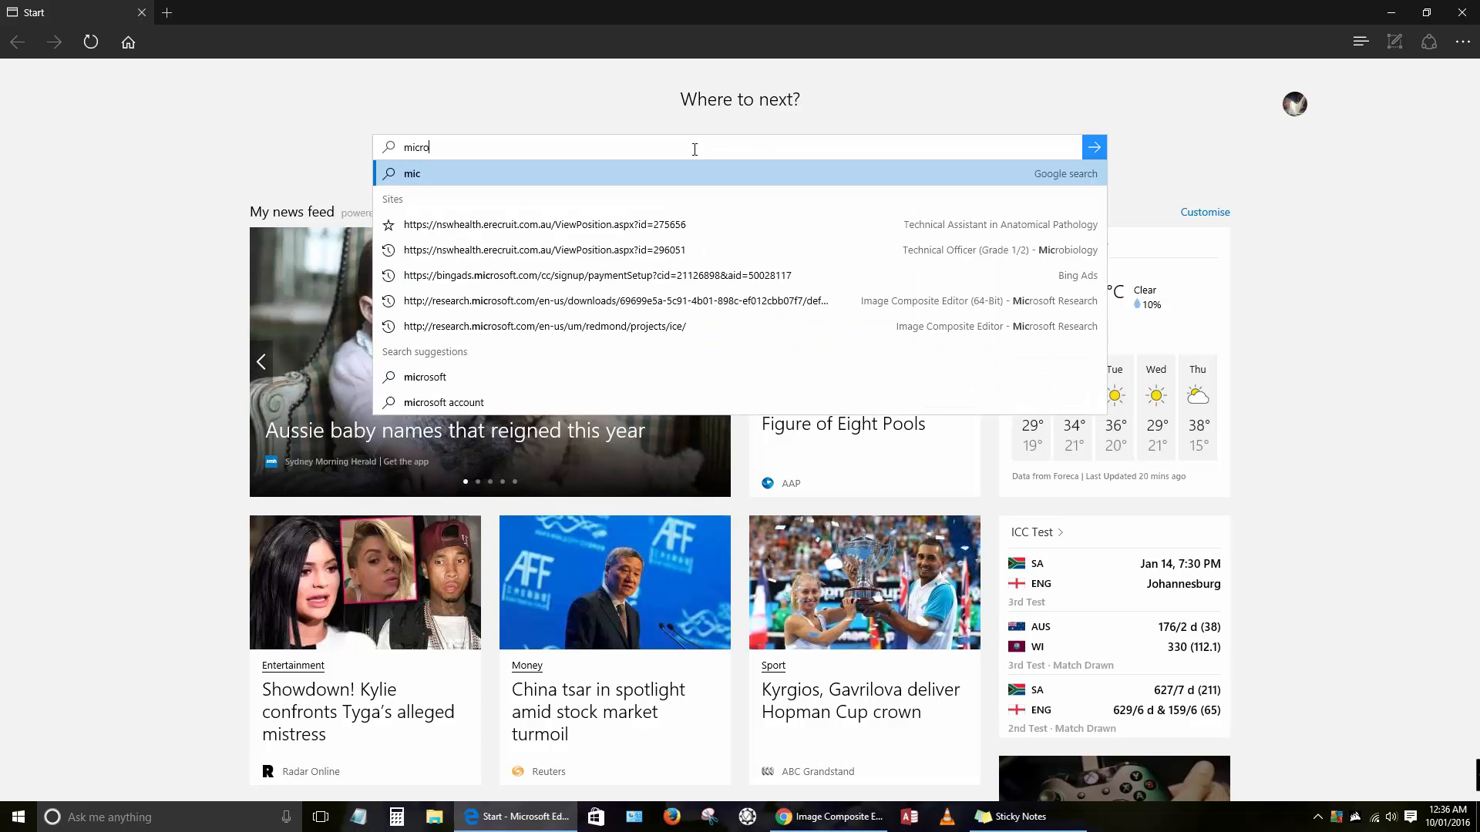
pyautogui.write('soft ice')
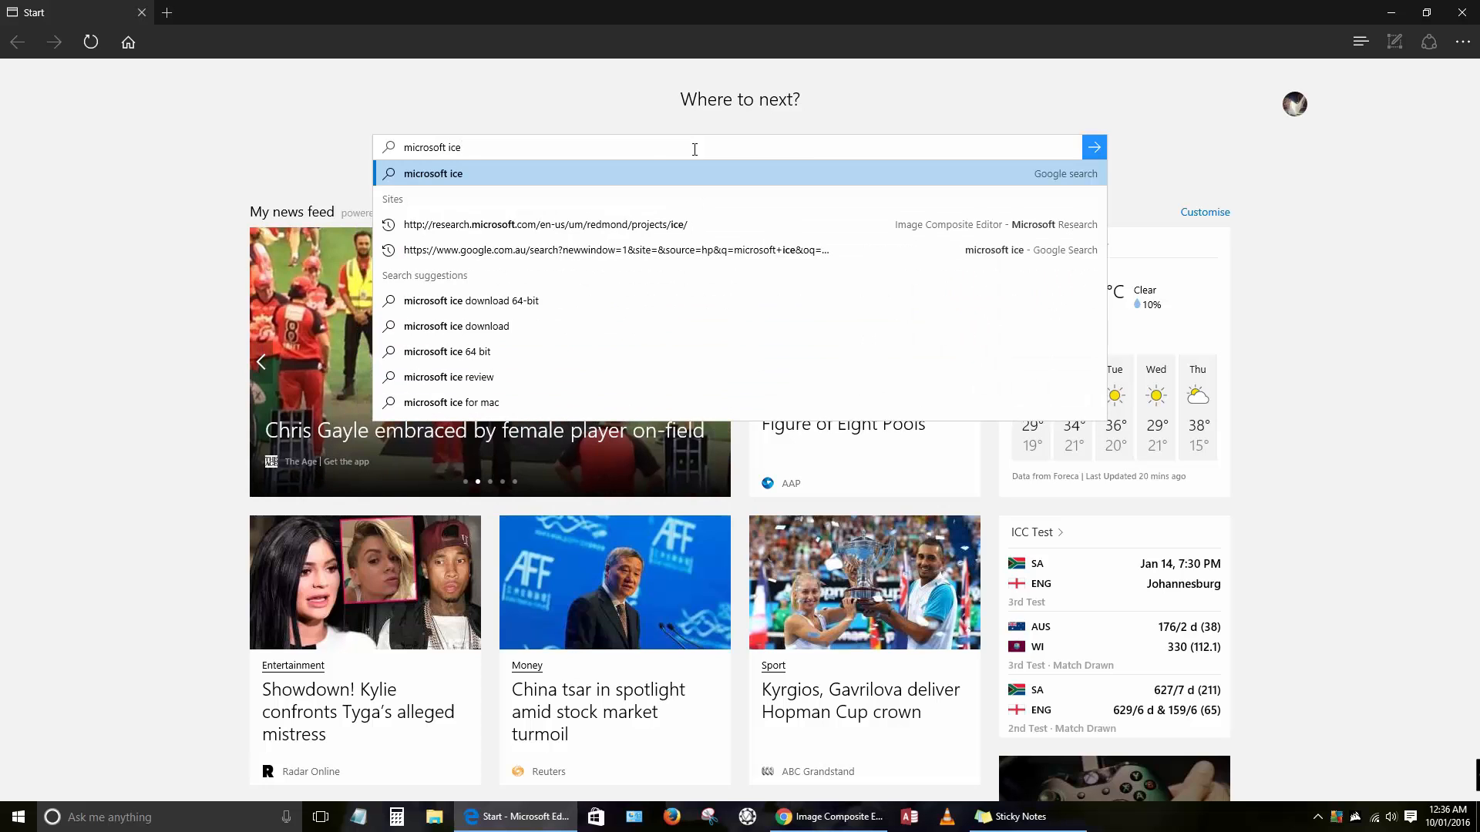
pyautogui.click(586, 177)
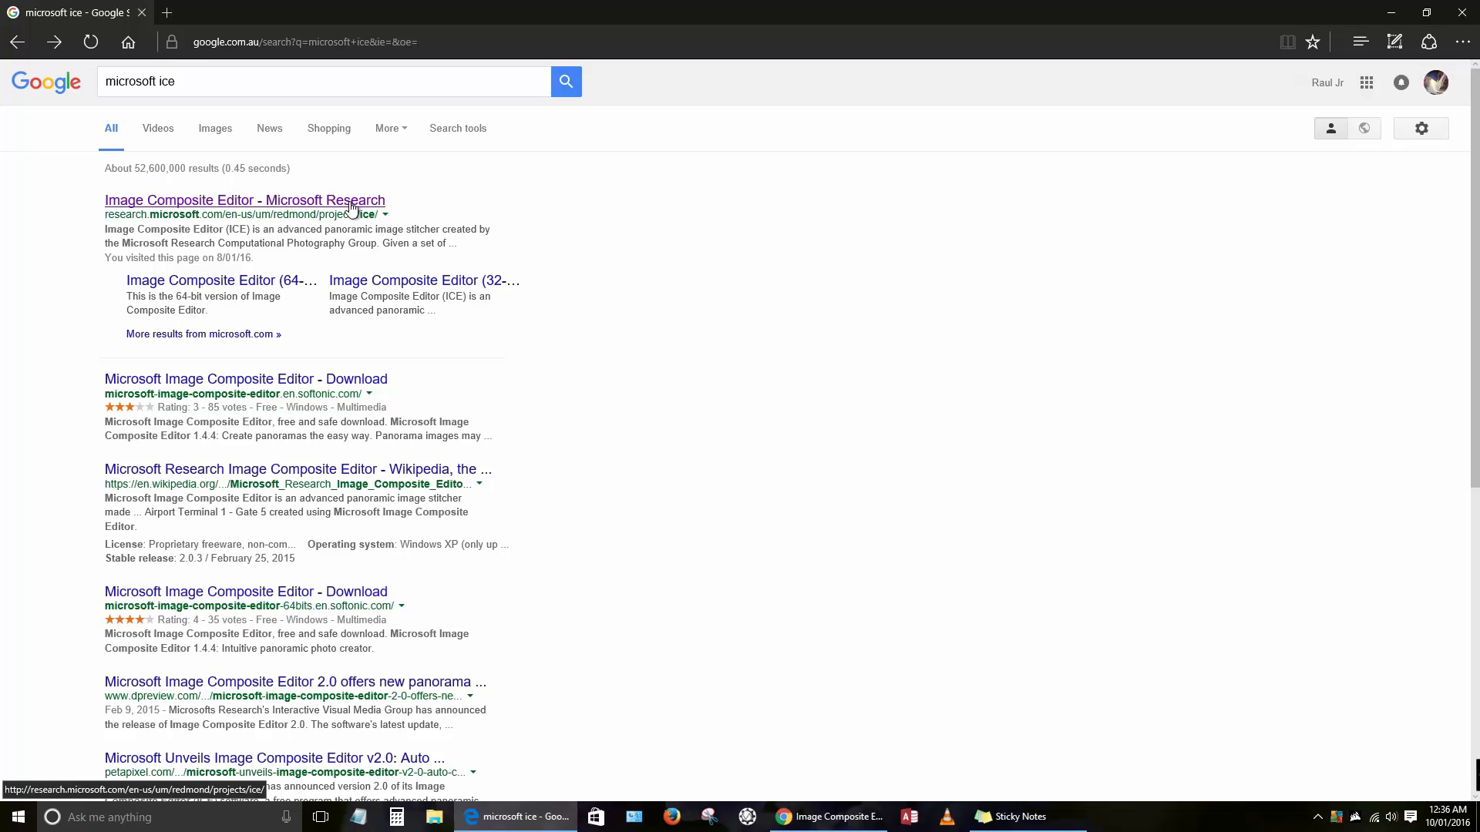
pyautogui.click(350, 202)
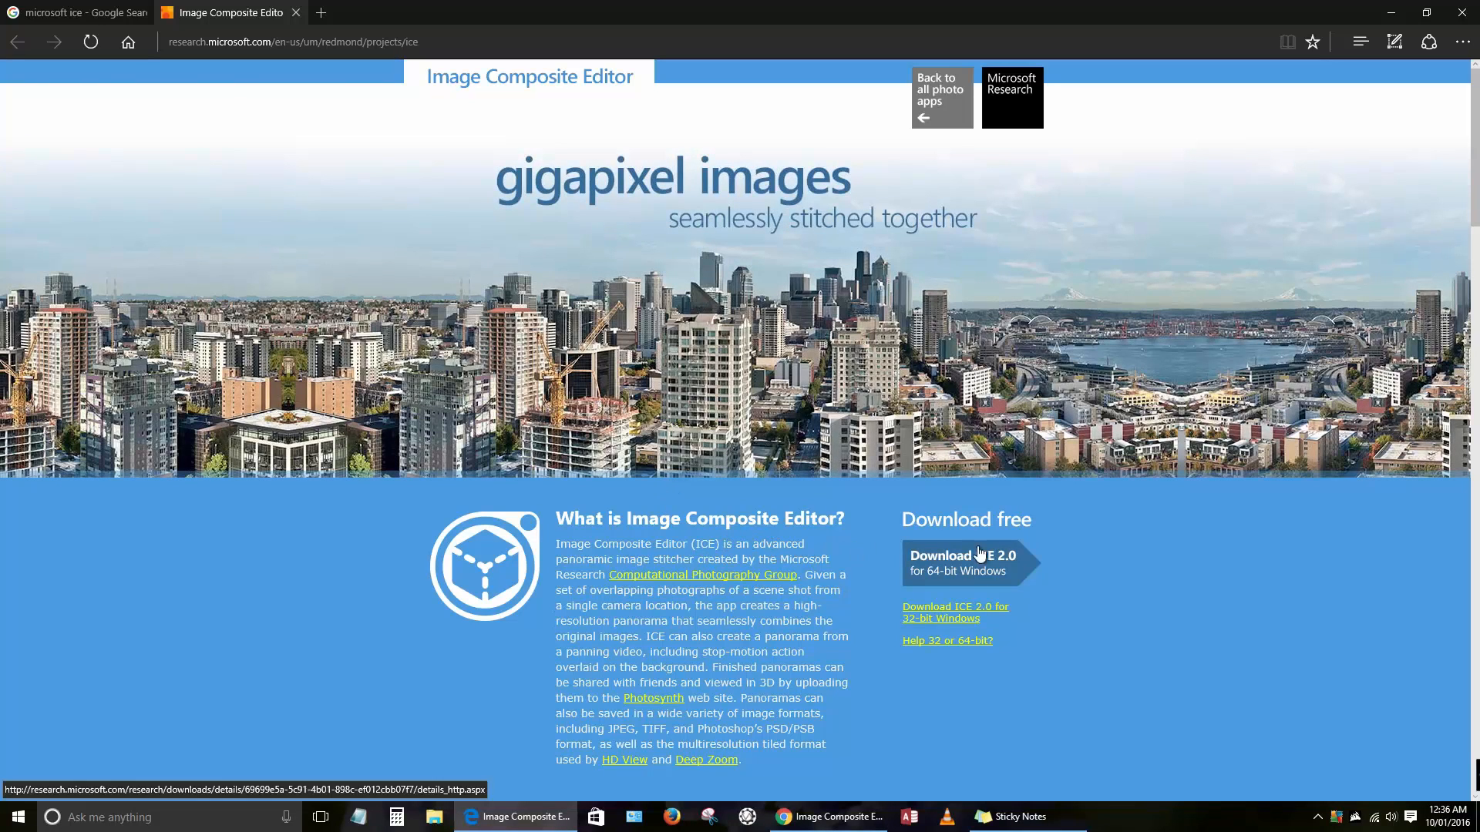
# Step: Open the 32-bit or 64-bit help page in a new tab and read how to identify the Windows version
pyautogui.scroll(-2, 1151, 552)
pyautogui.scroll(2, 1084, 484)
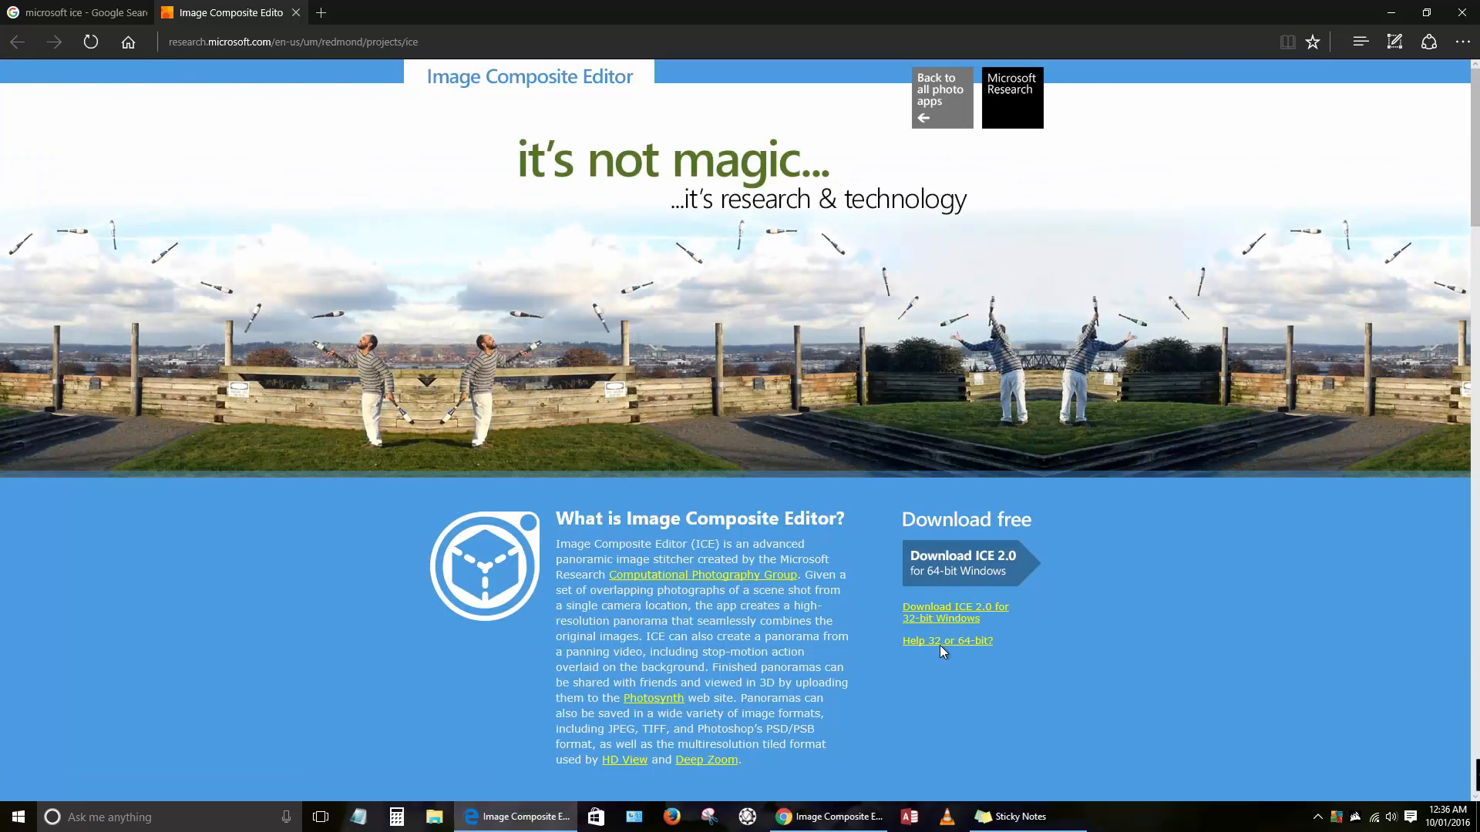
pyautogui.rightClick(940, 647)
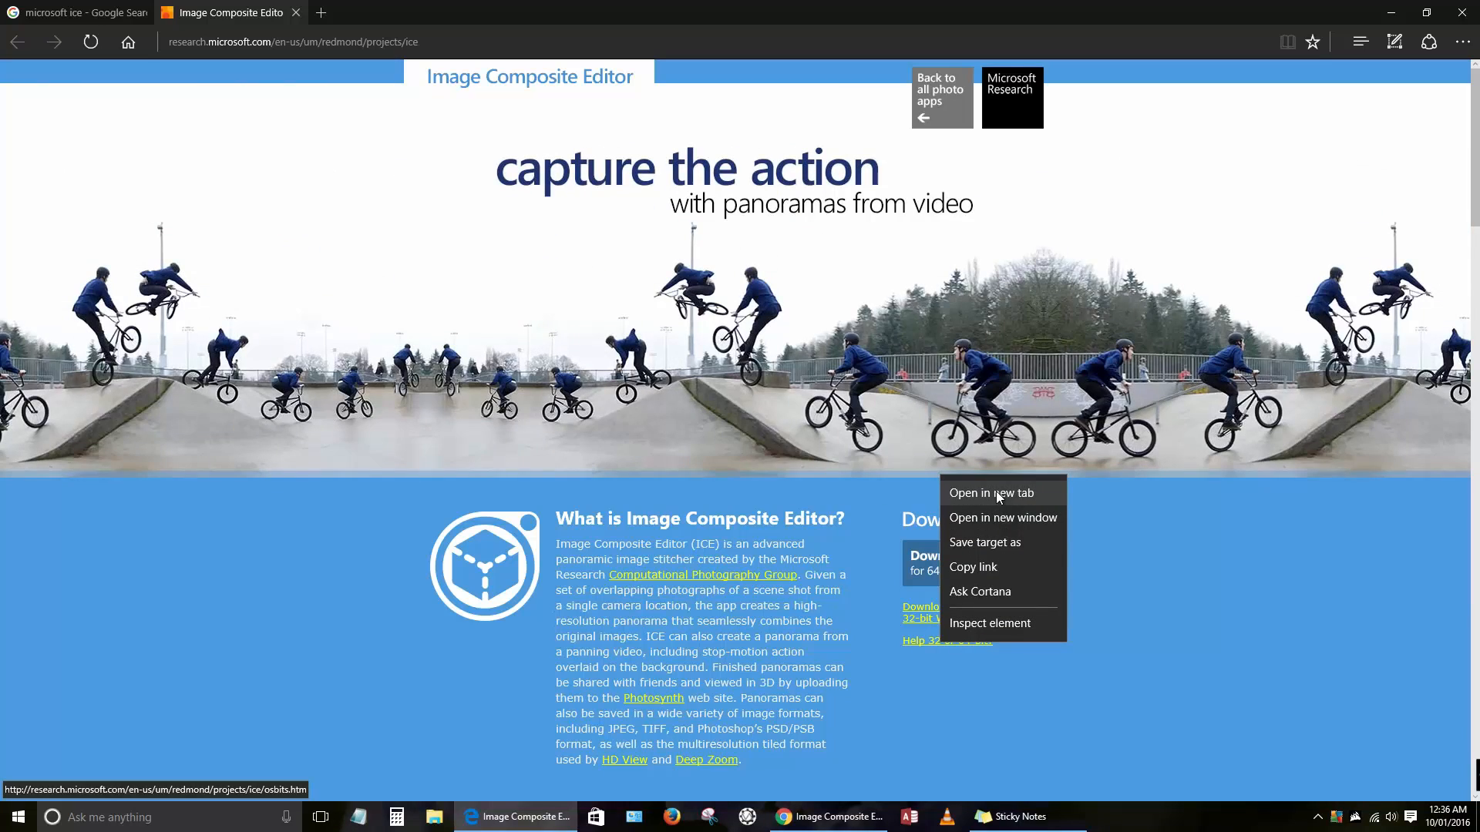
pyautogui.click(995, 491)
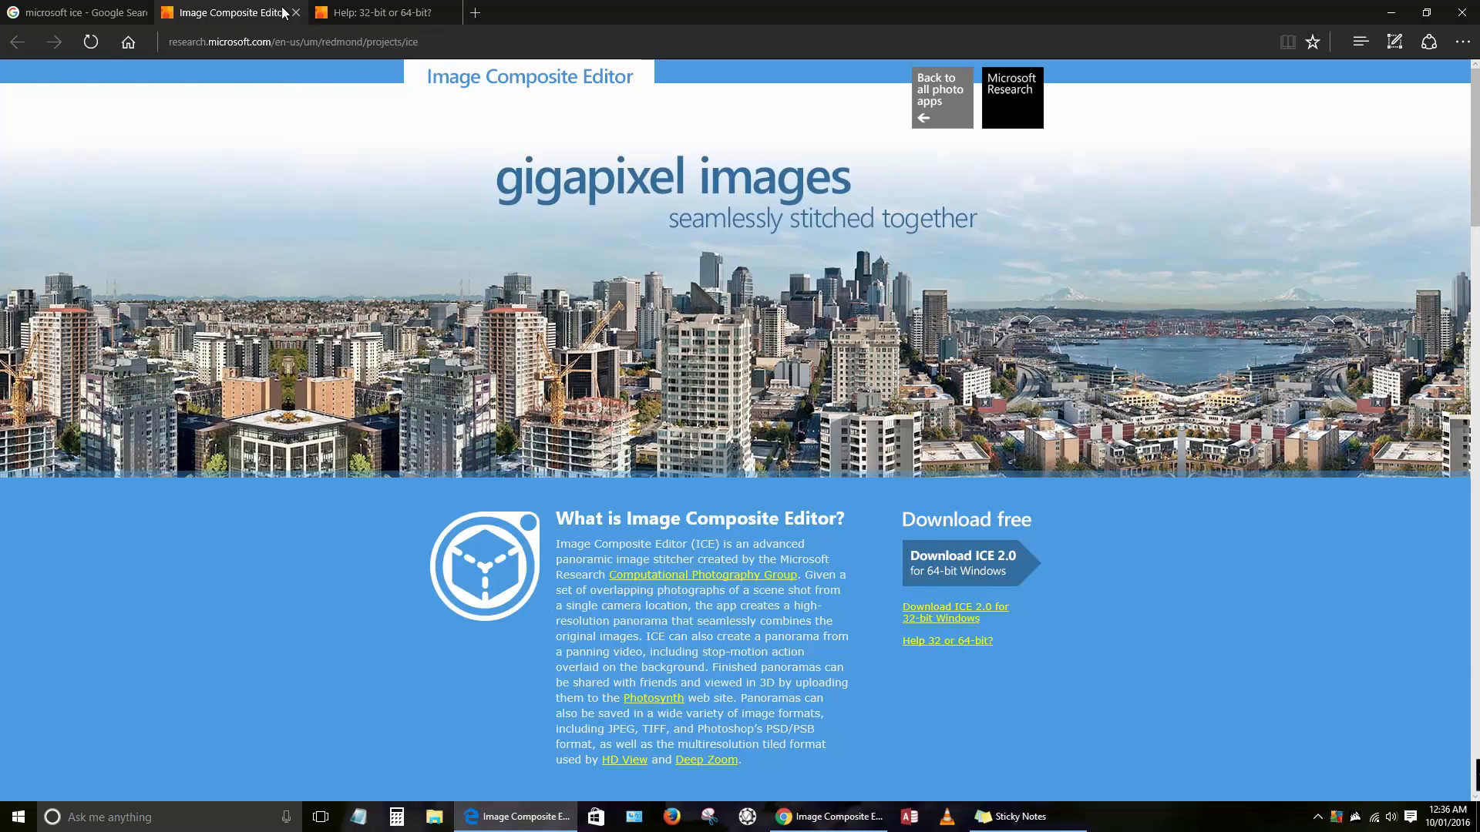
pyautogui.click(381, 12)
pyautogui.moveTo(145, 148); pyautogui.dragTo(683, 334)
pyautogui.click(744, 393)
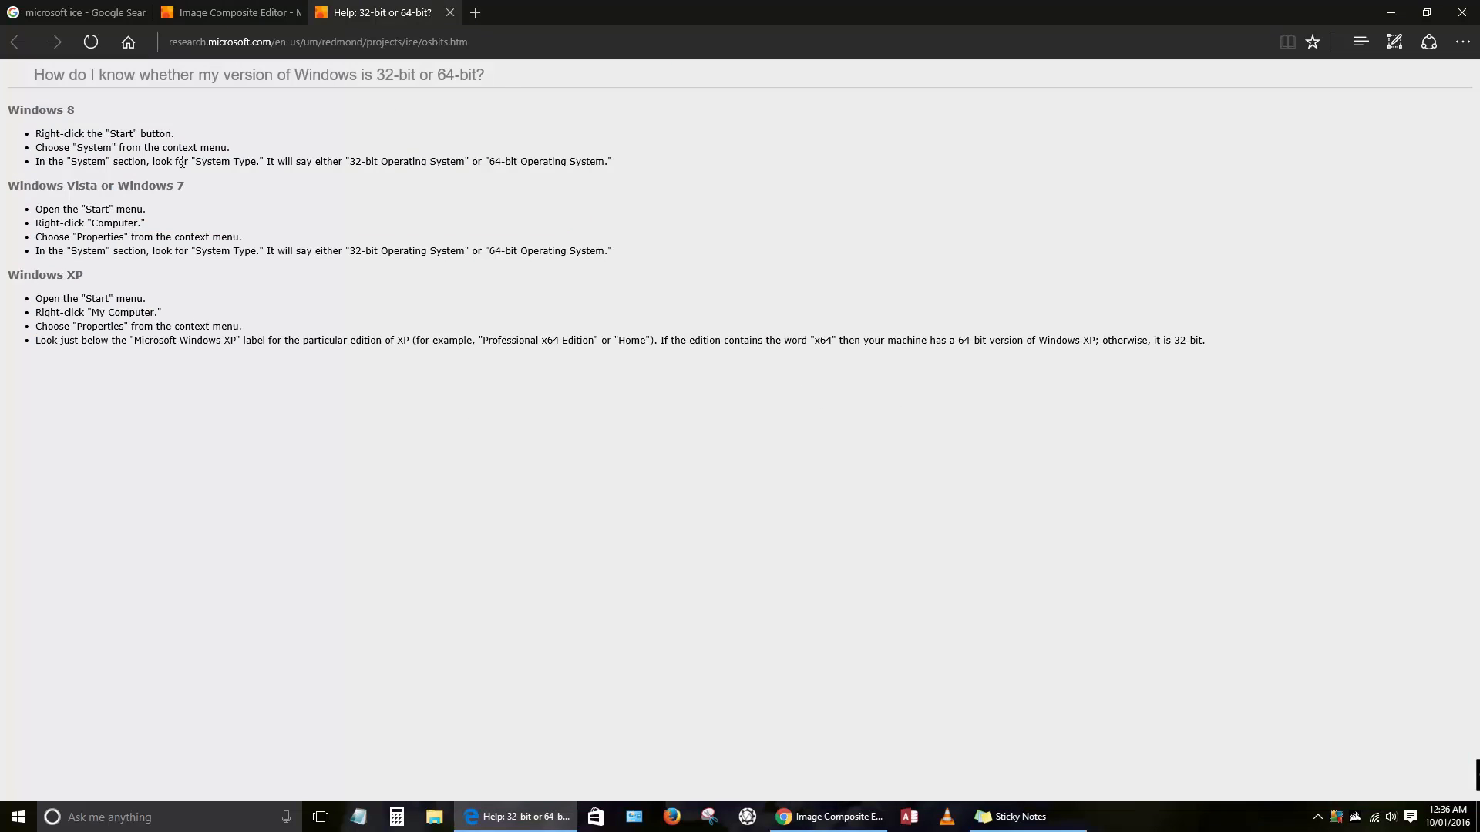
# Step: Return to the Image Composite Editor page, download ICE 2.0 for 64-bit Windows and run the installer
pyautogui.click(231, 13)
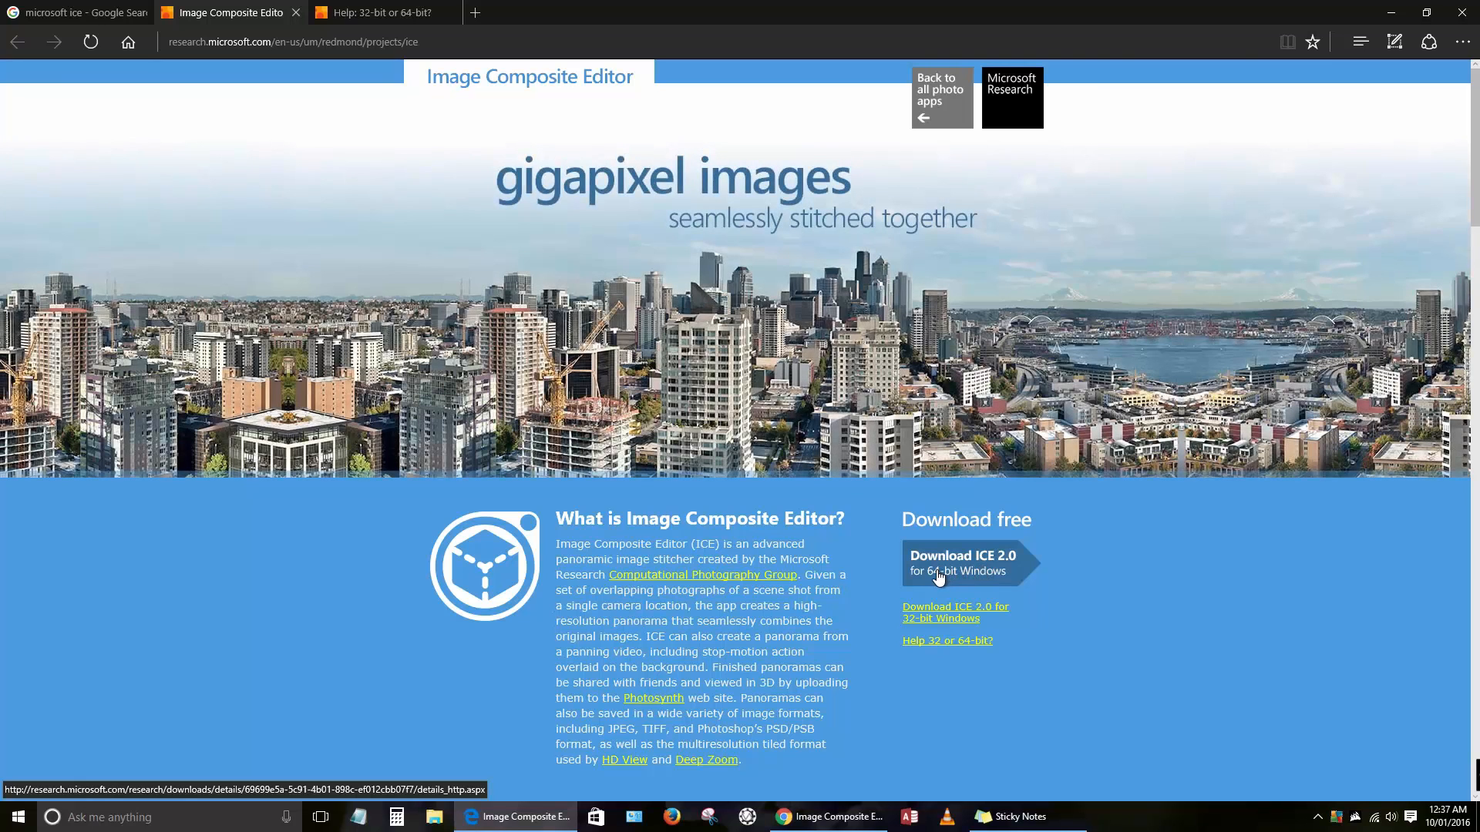
pyautogui.click(938, 578)
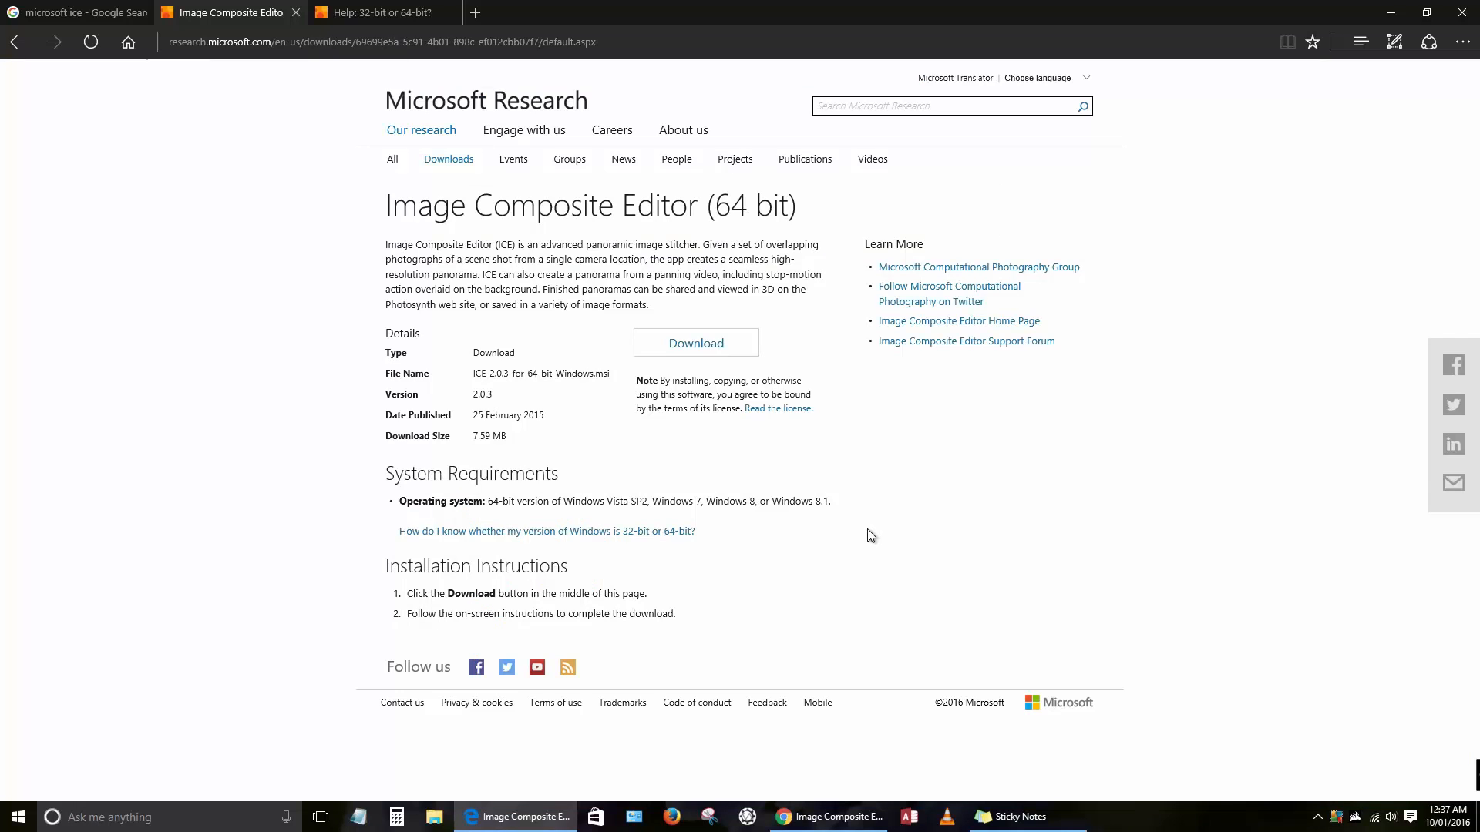
pyautogui.click(694, 345)
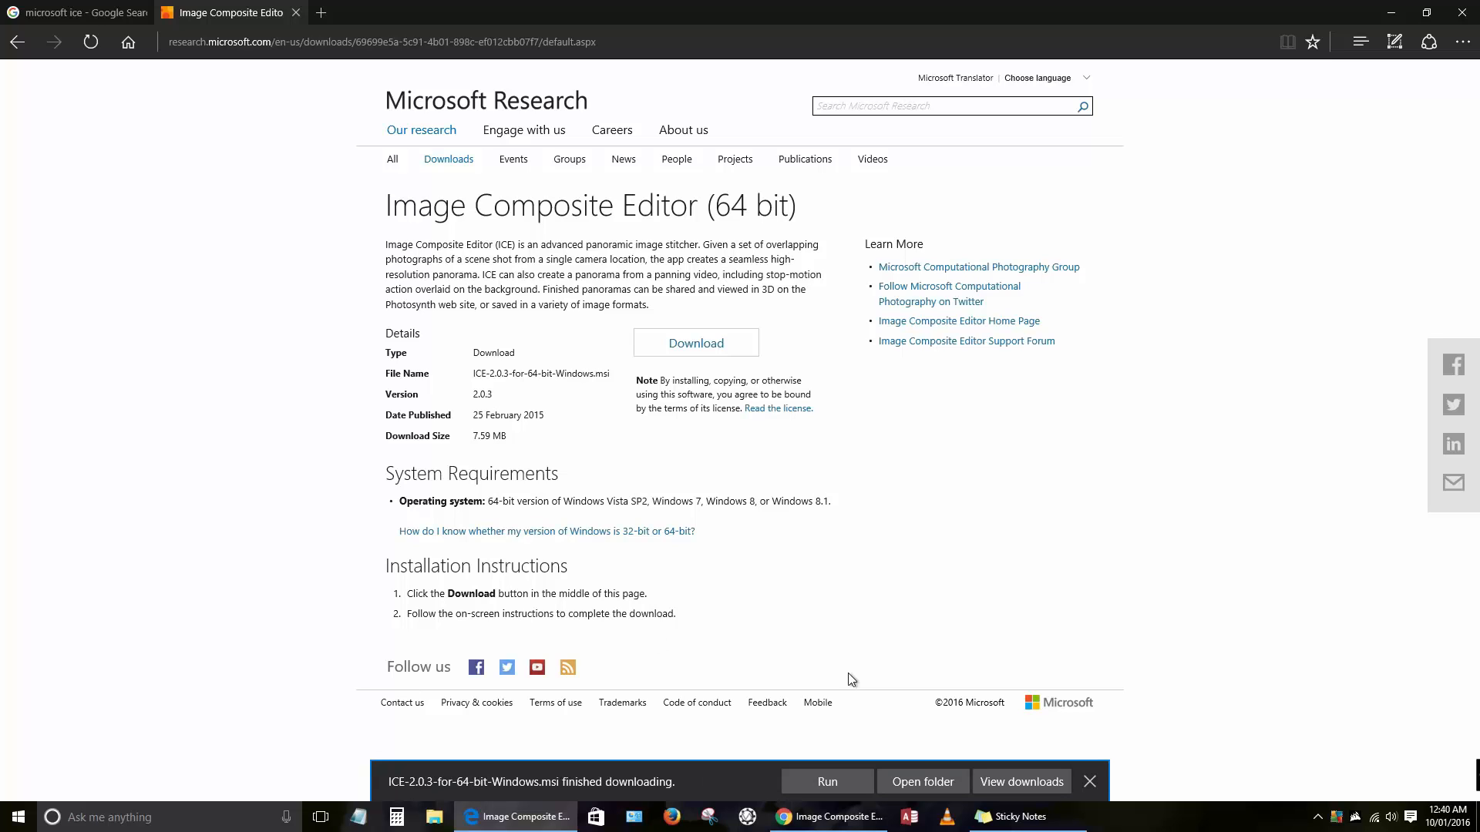
pyautogui.click(832, 783)
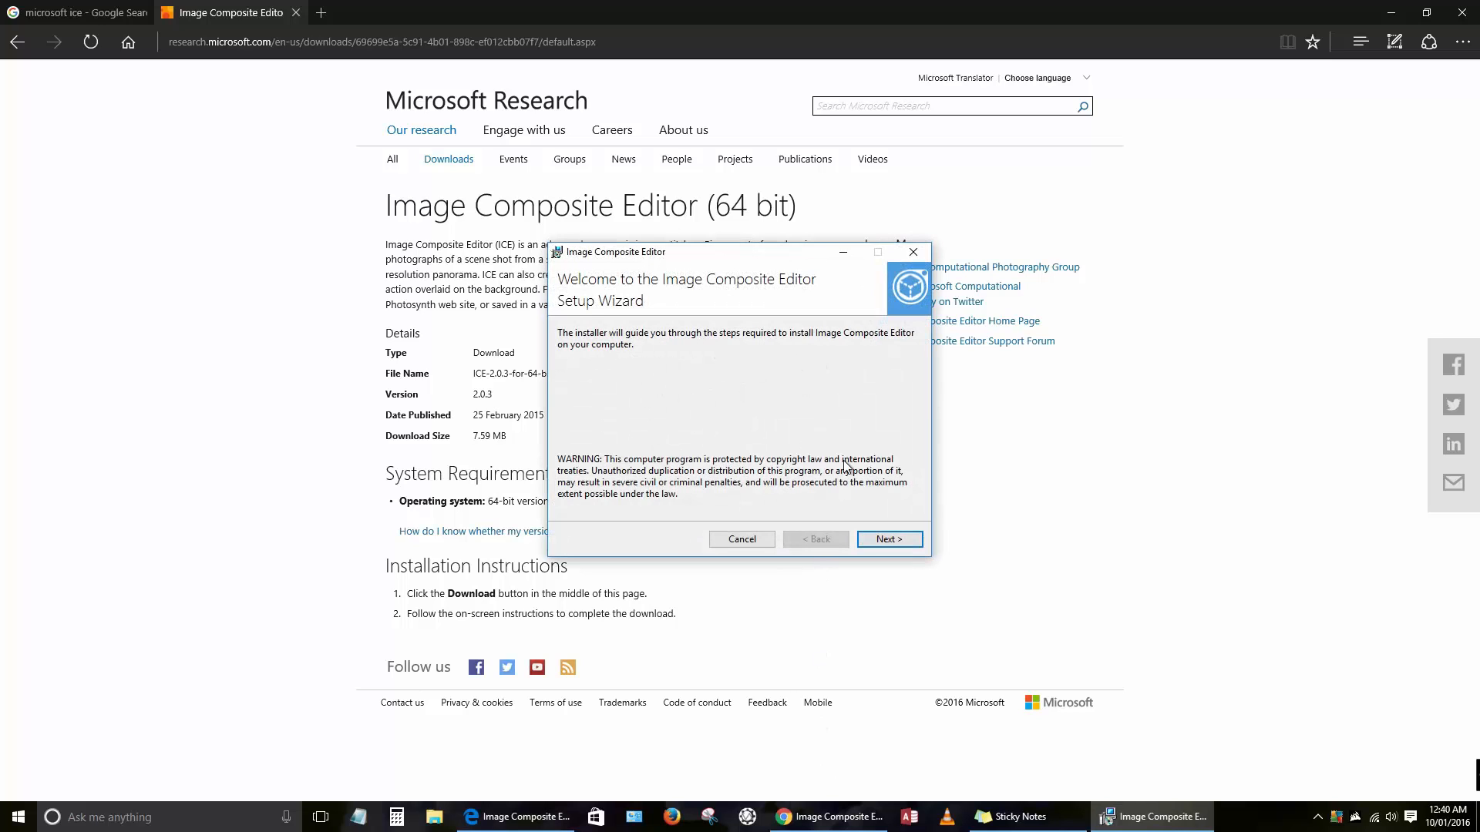
# Step: Proceed past the setup wizard's welcome page and accept the Image Composite Editor license agreement
pyautogui.click(884, 542)
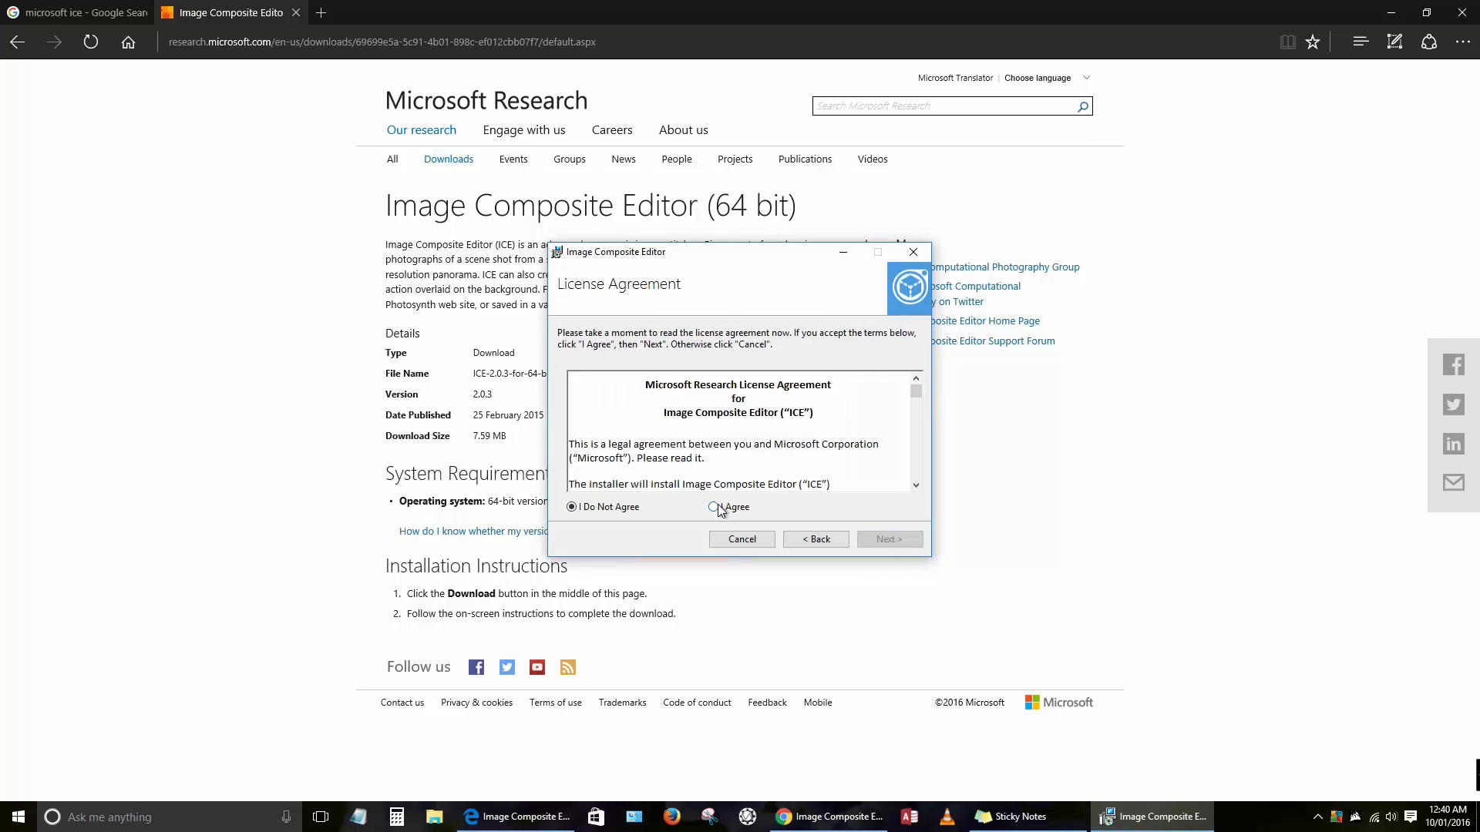
pyautogui.click(713, 507)
pyautogui.moveTo(916, 395); pyautogui.dragTo(916, 417)
pyautogui.click(894, 541)
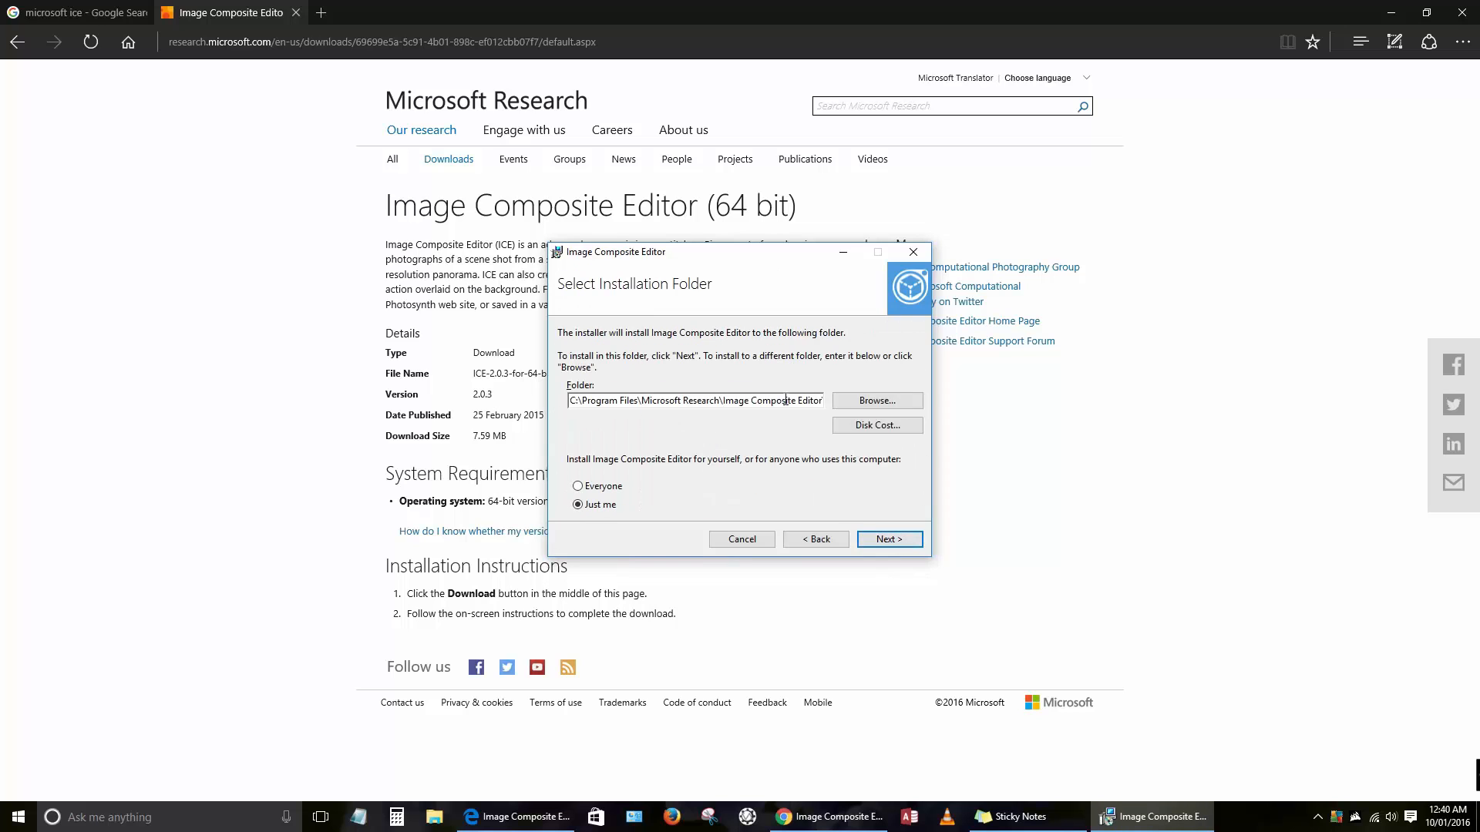
# Step: Install Image Composite Editor in the default folder for Just me, allow the installation and launch the program on finishing
pyautogui.moveTo(573, 403)
pyautogui.mouseDown()
pyautogui.moveTo(822, 403)
pyautogui.moveTo(549, 402)
pyautogui.mouseUp()
pyautogui.click(568, 403)
pyautogui.click(892, 543)
pyautogui.click(892, 541)
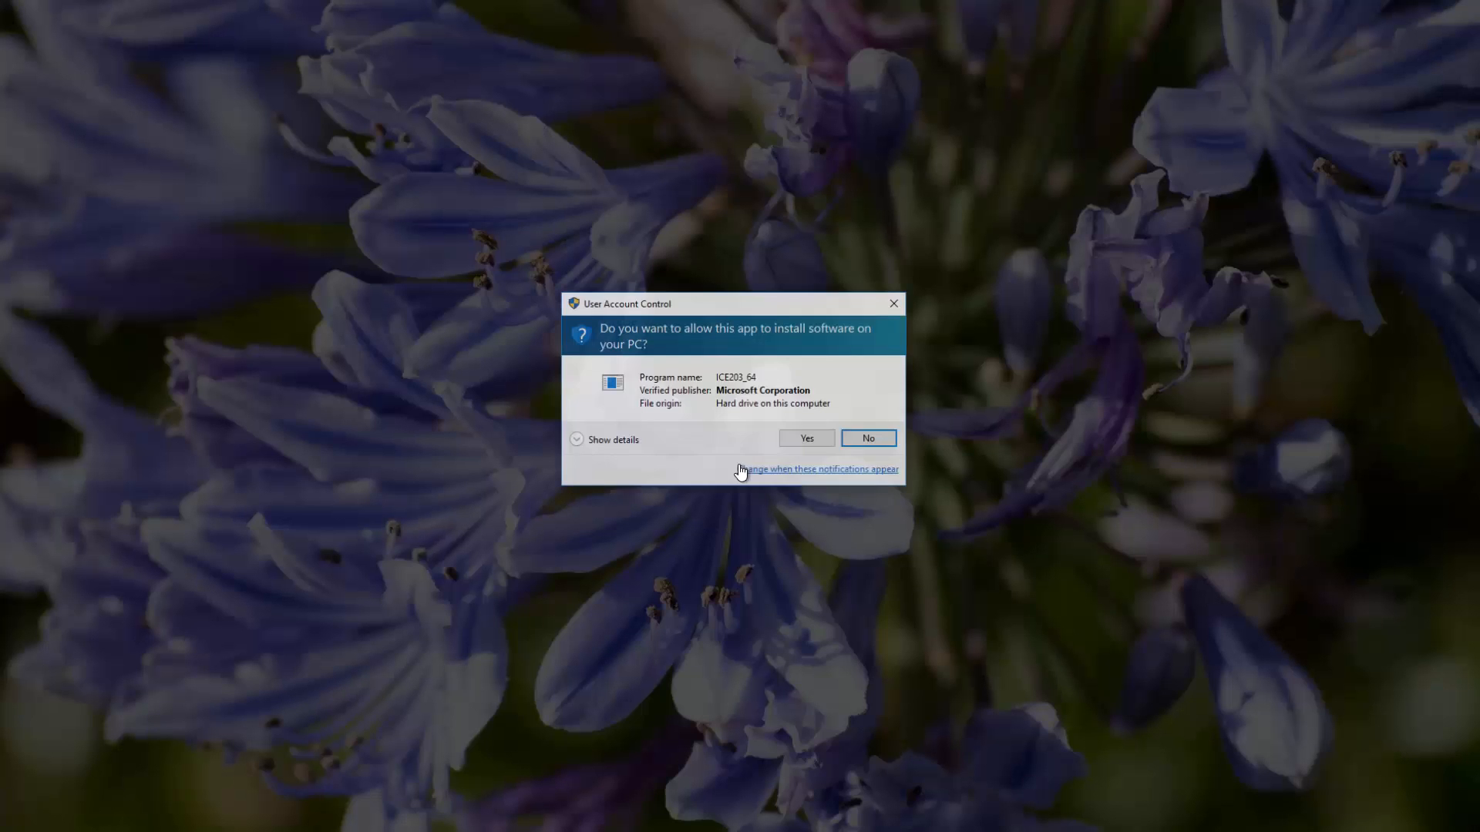
pyautogui.click(811, 440)
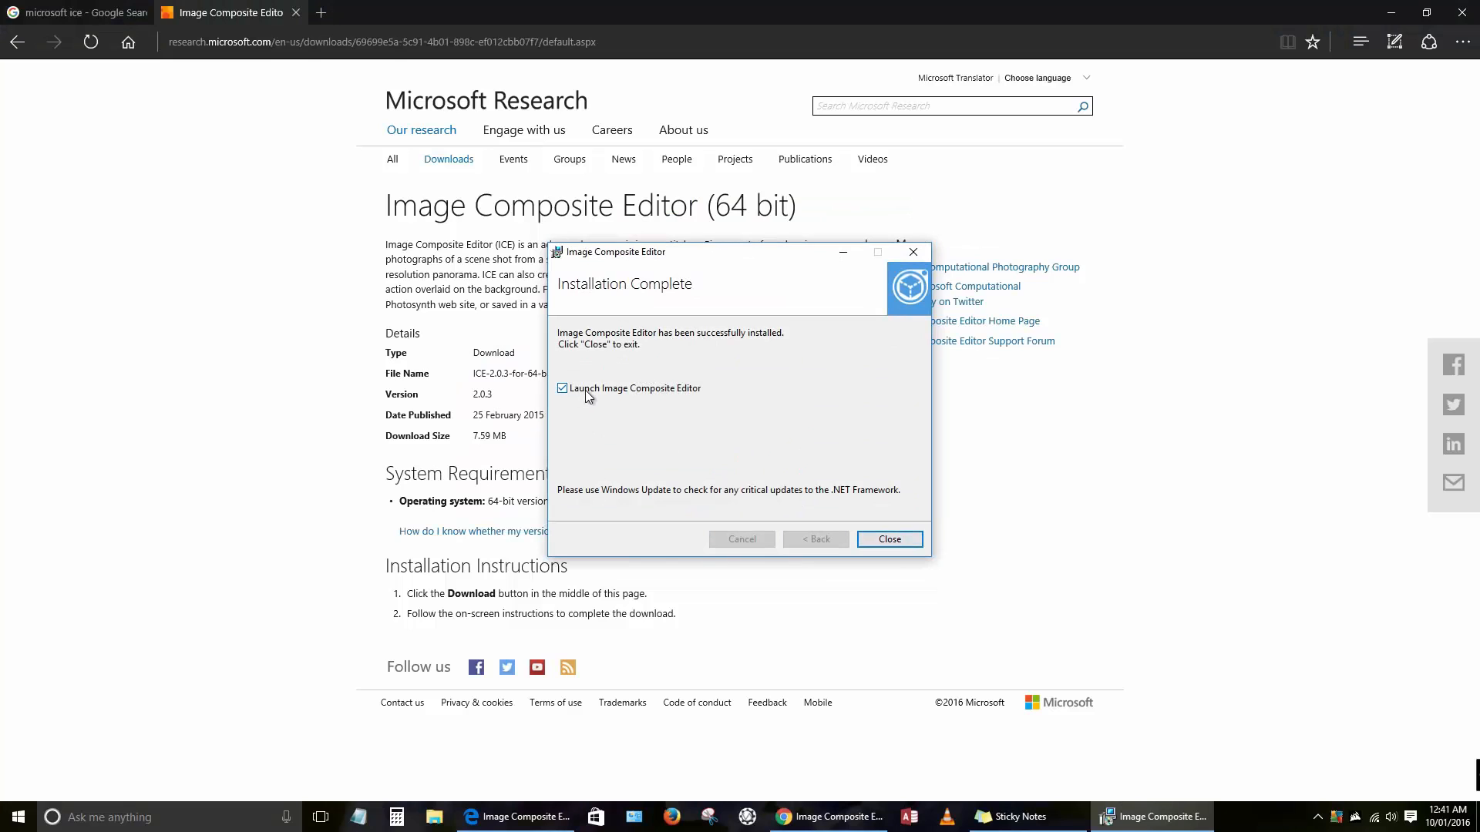
pyautogui.click(880, 541)
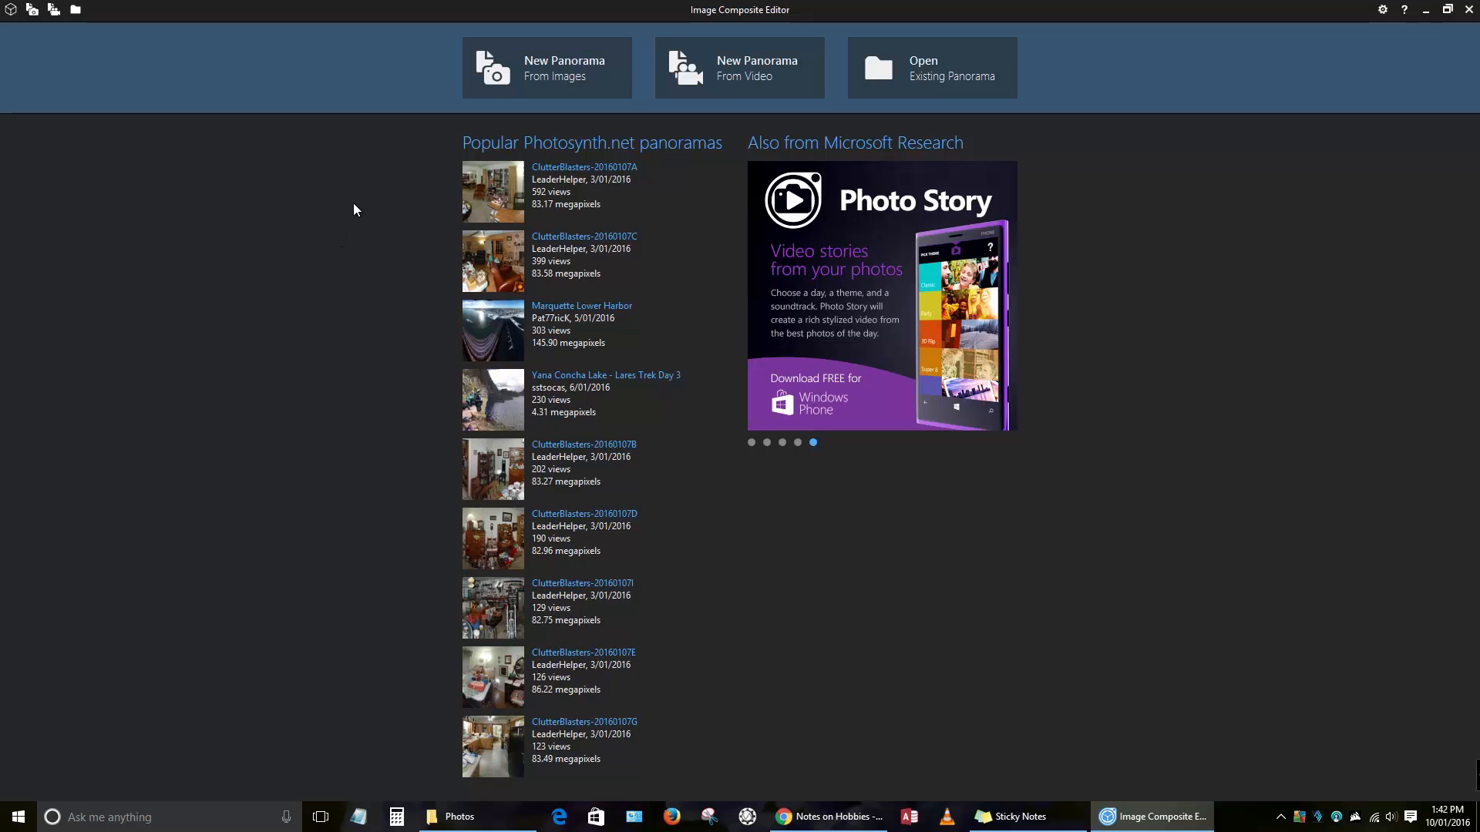
# Step: Start a new panorama from images, enlarge the file thumbnails and select photos 20160109-RSB_0029.jpg to 20160109-RSB_0032.jpg
pyautogui.click(600, 80)
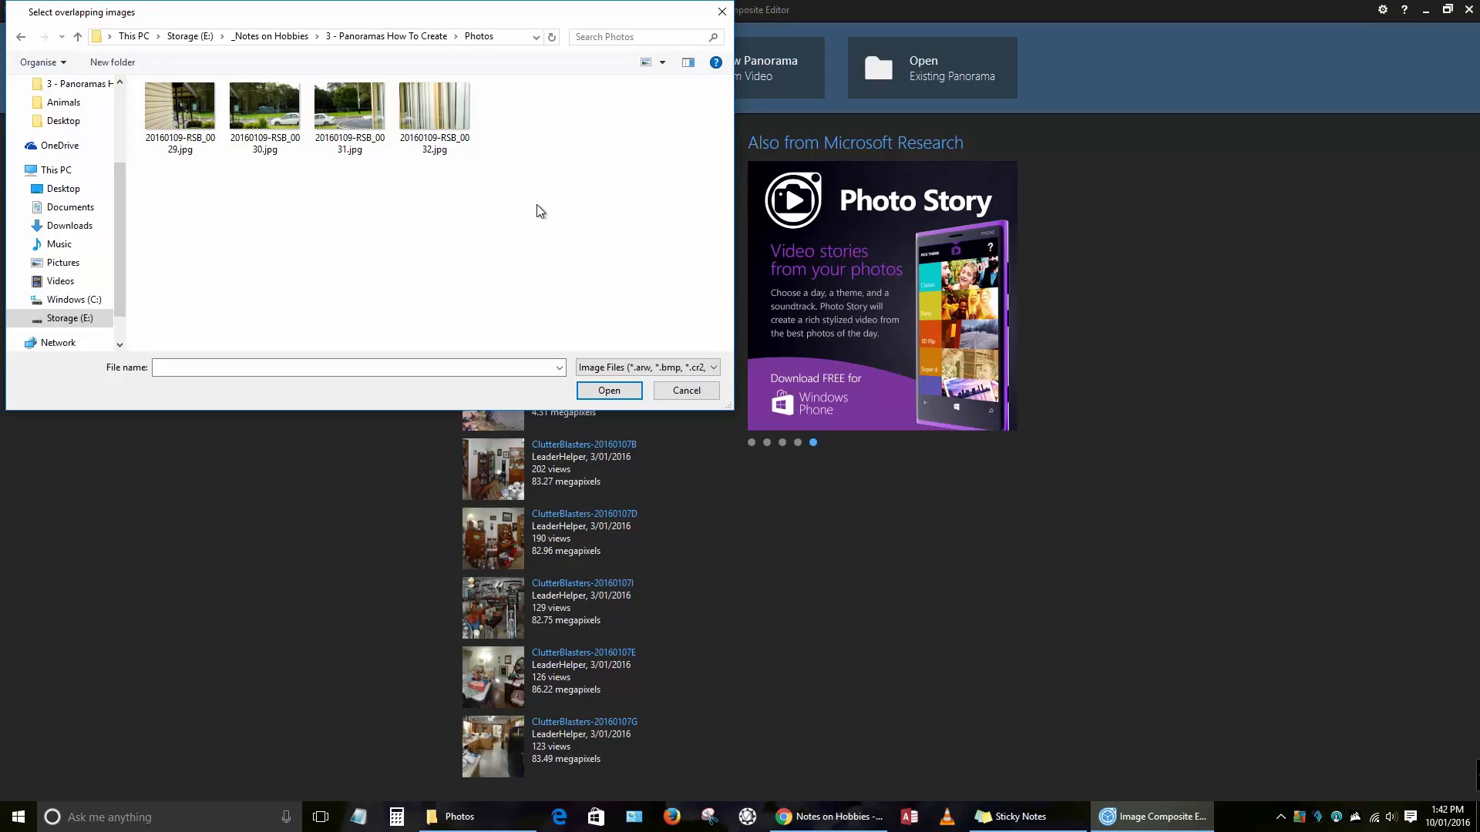
pyautogui.click(646, 61)
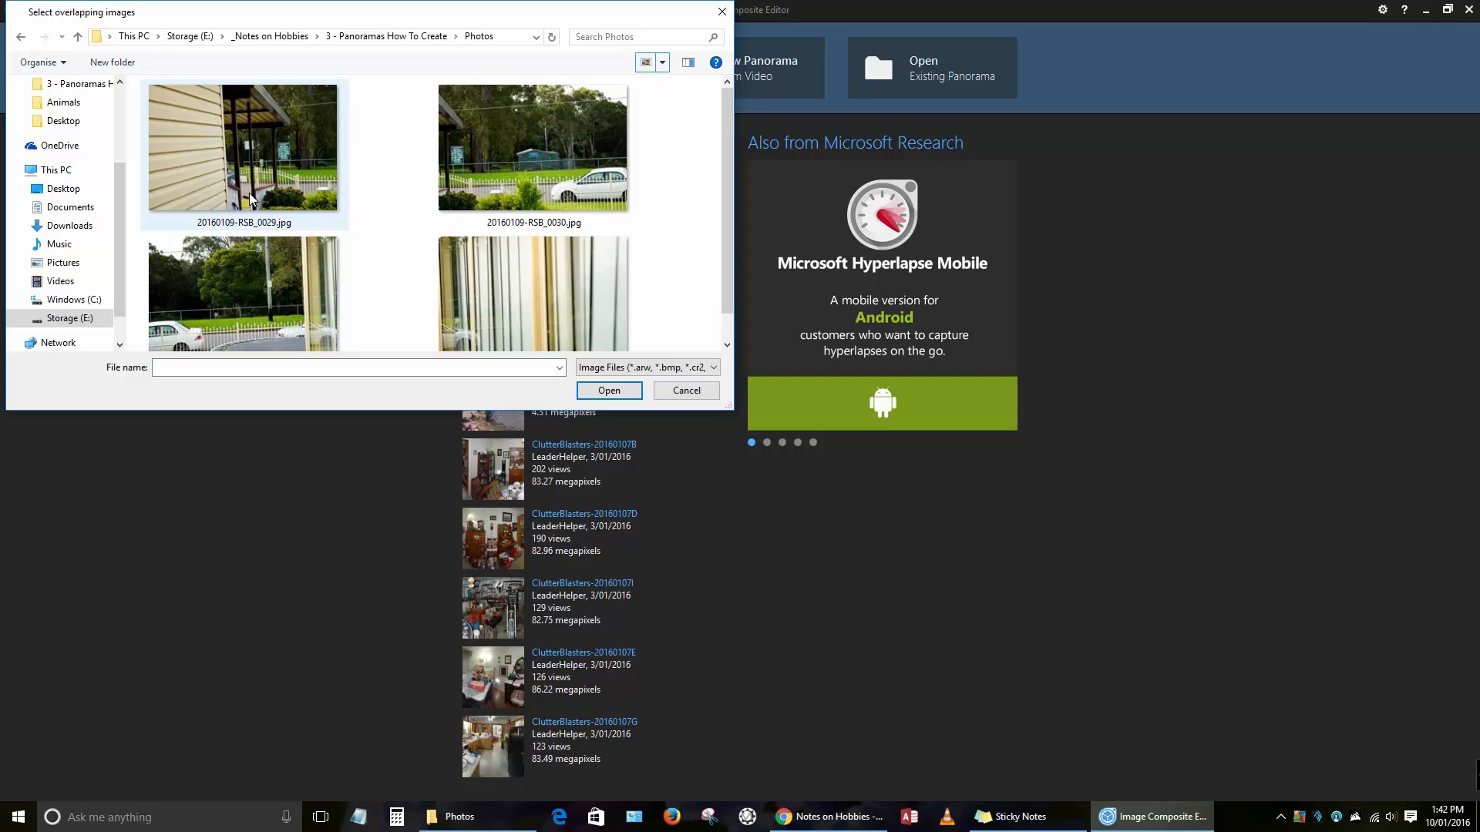
pyautogui.click(292, 183)
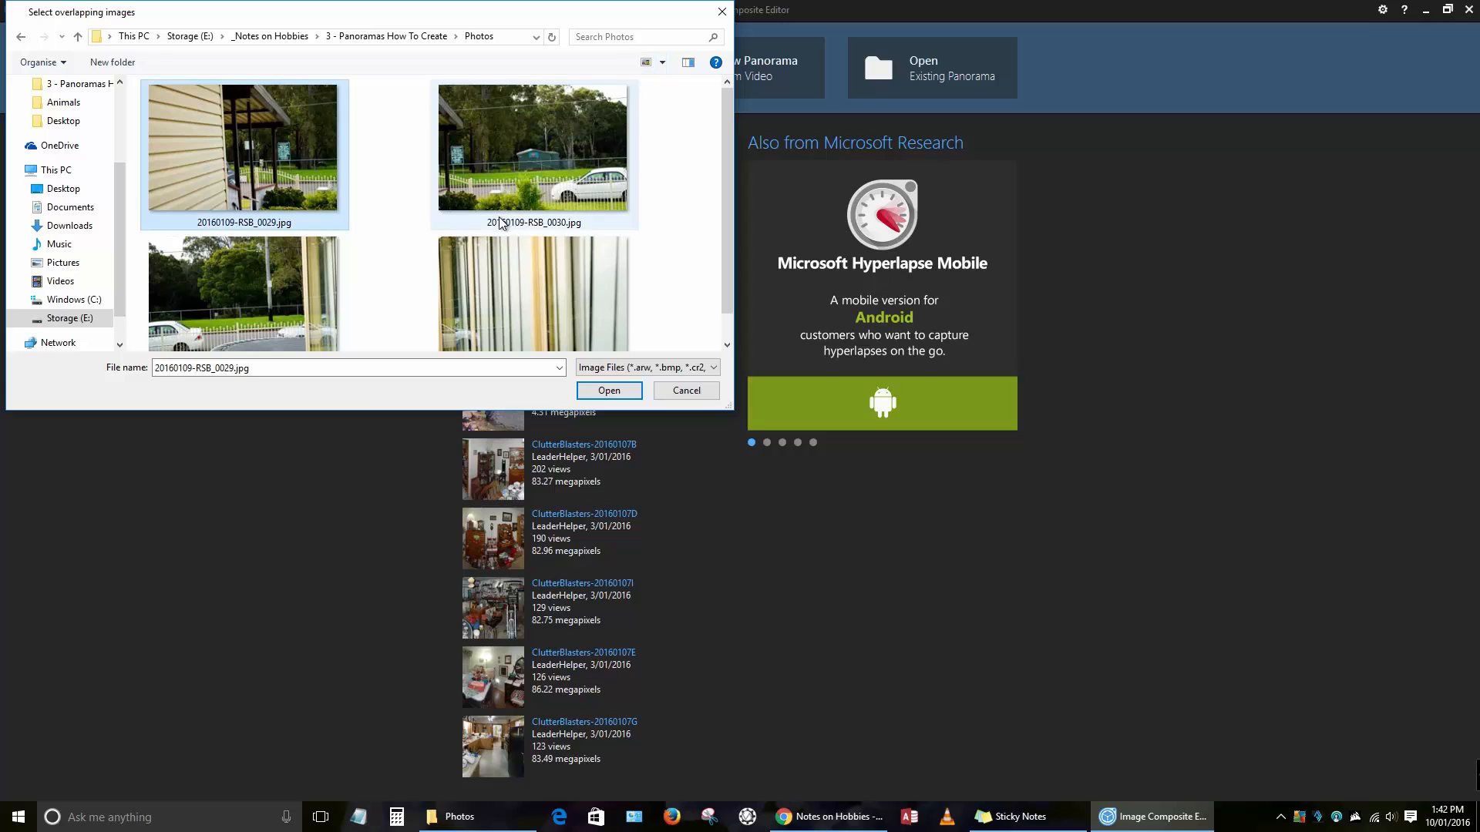
pyautogui.scroll(-1, 461, 266)
pyautogui.keyDown('shift'); pyautogui.click(461, 270); pyautogui.keyUp('shift')
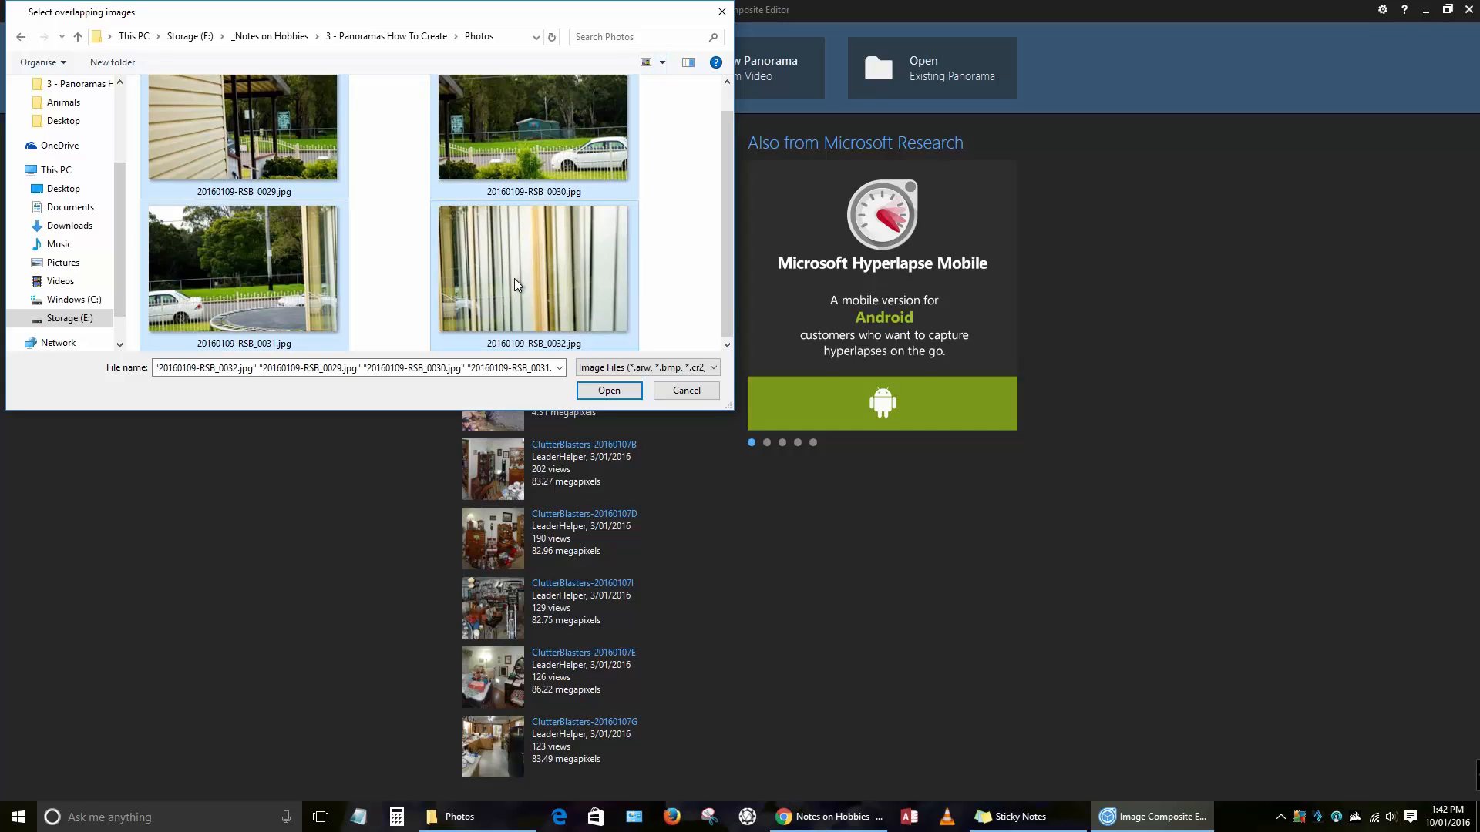
# Step: Select the four overlapping photos again by adding them to the selection one at a time
pyautogui.click(616, 394)
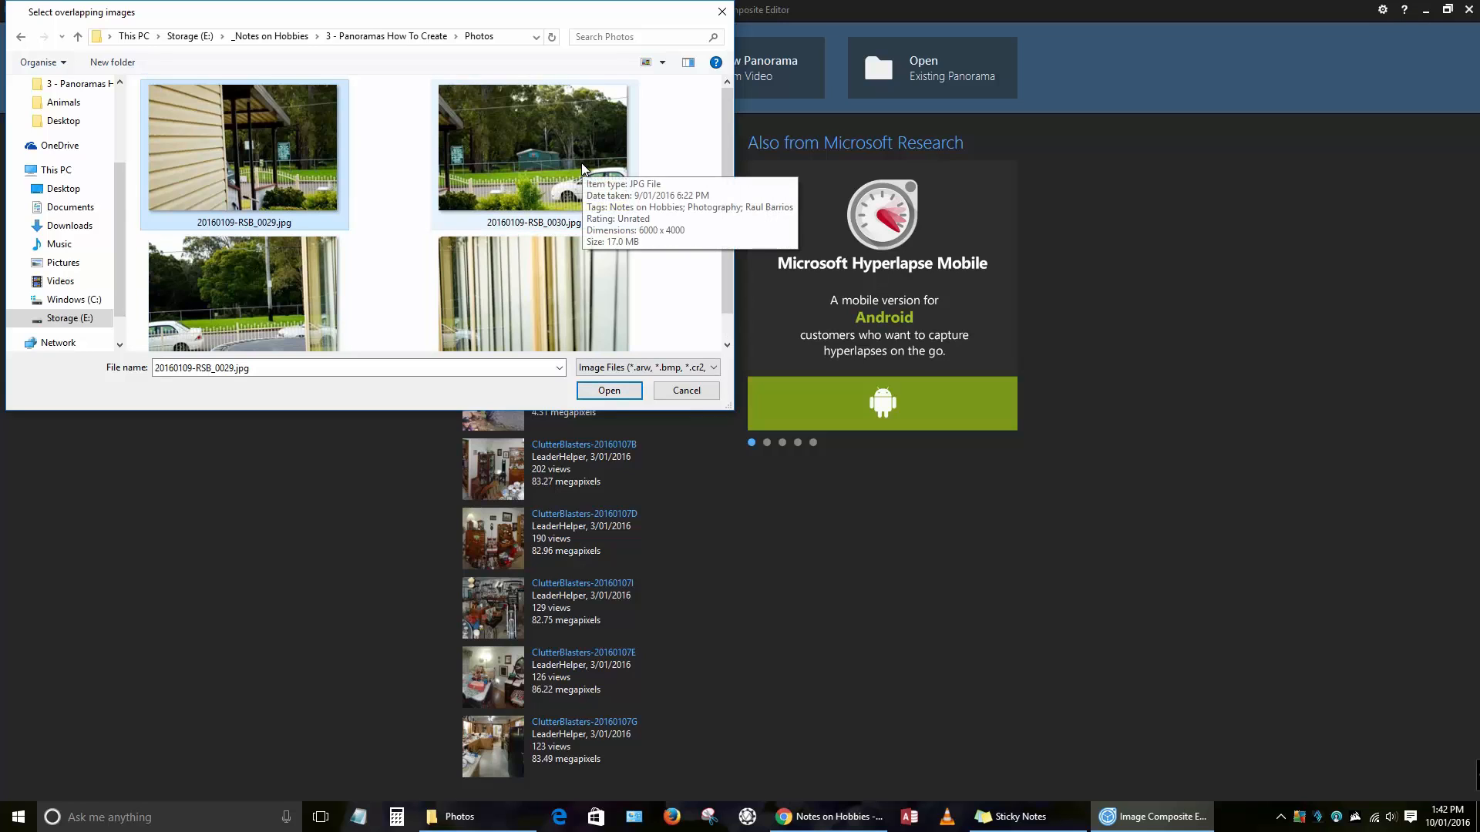
pyautogui.keyDown('ctrl'); pyautogui.click(488, 168); pyautogui.keyUp('ctrl')
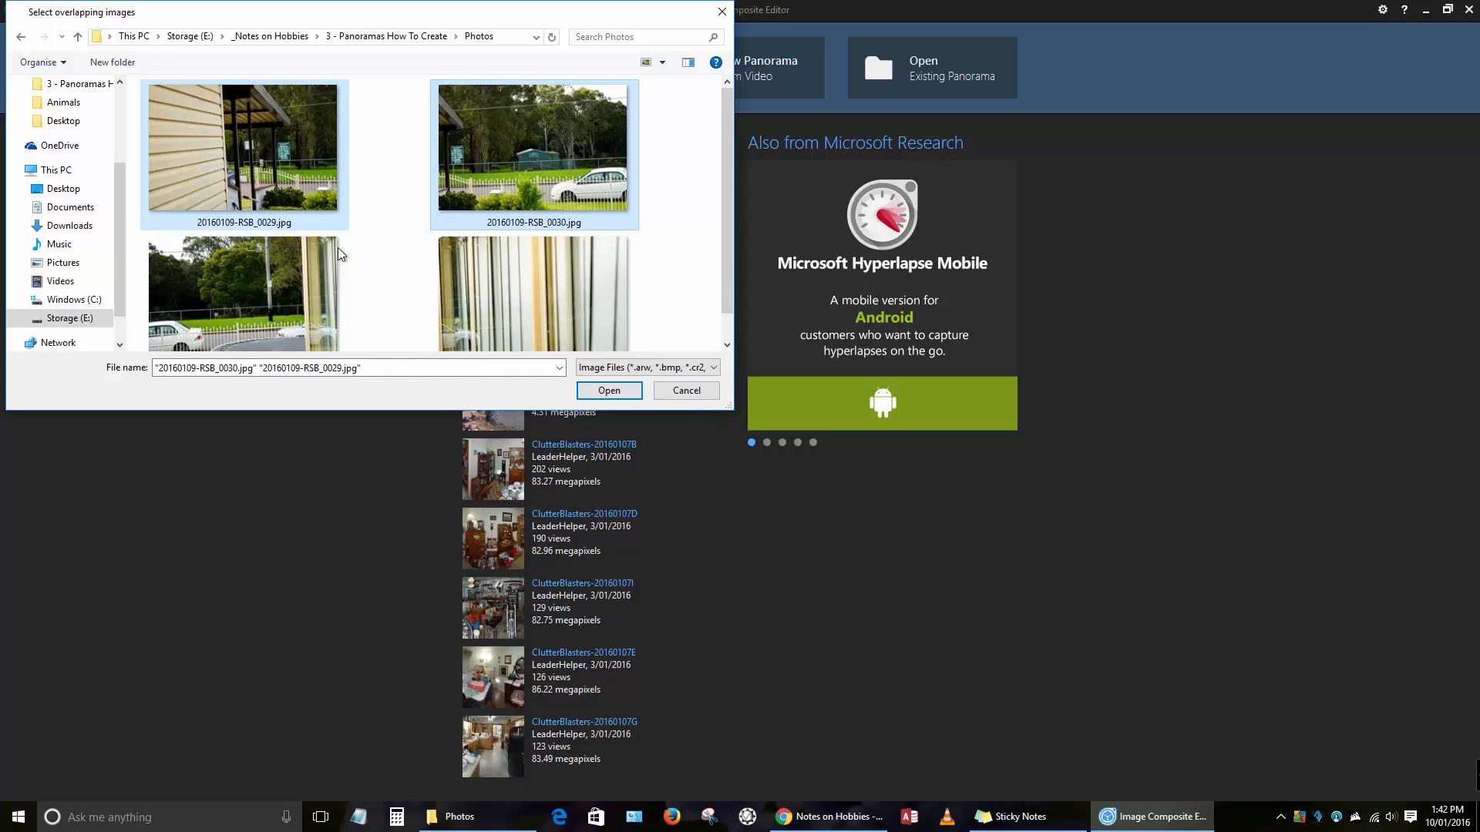
pyautogui.keyDown('ctrl'); pyautogui.click(338, 247); pyautogui.keyUp('ctrl')
pyautogui.keyDown('ctrl'); pyautogui.click(526, 276); pyautogui.keyUp('ctrl')
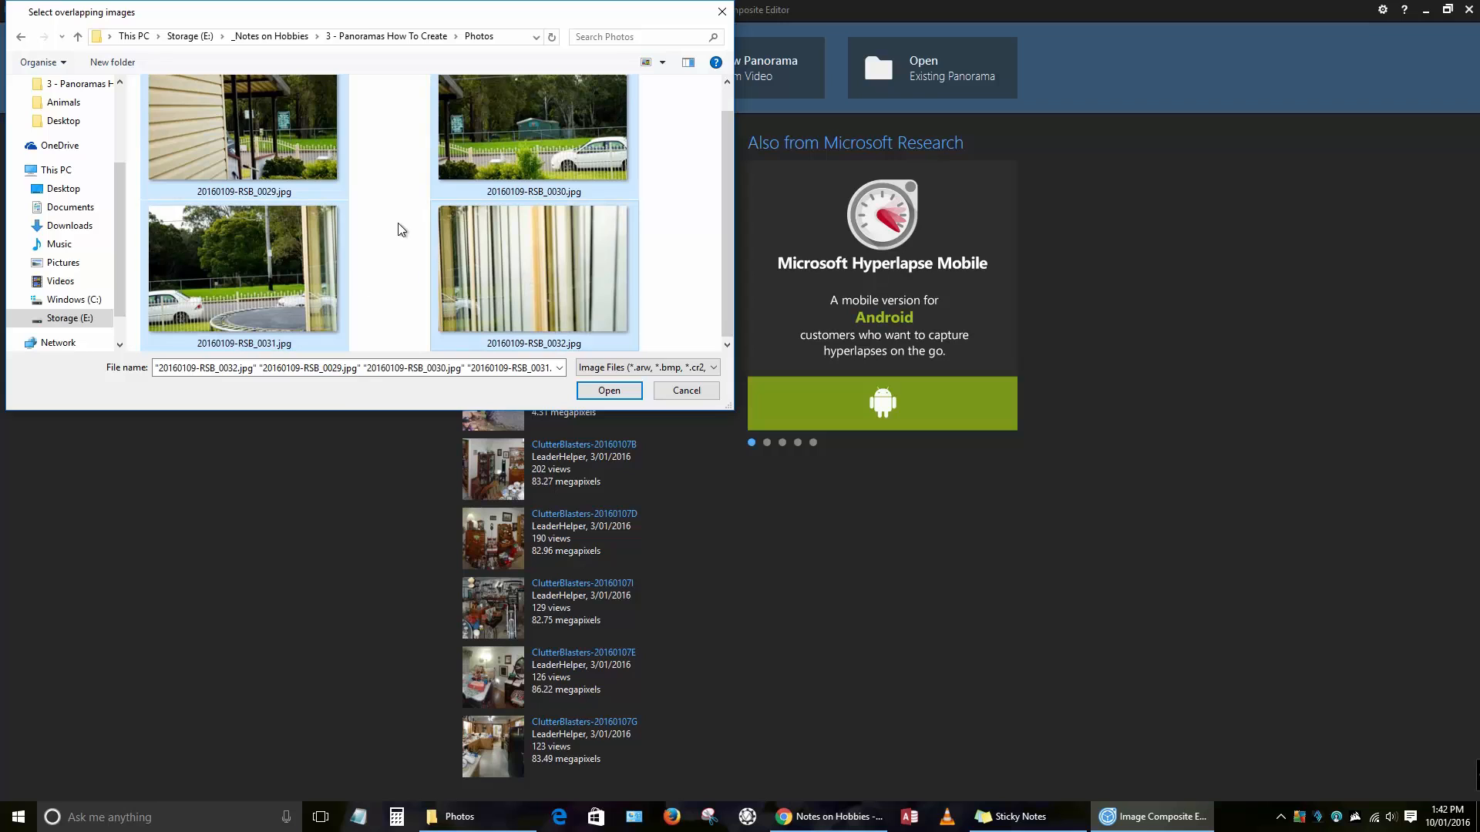
# Step: Select the range from 20160109-RSB_0029.jpg to 20160109-RSB_0032.jpg and import the photos into the panorama
pyautogui.click(248, 136)
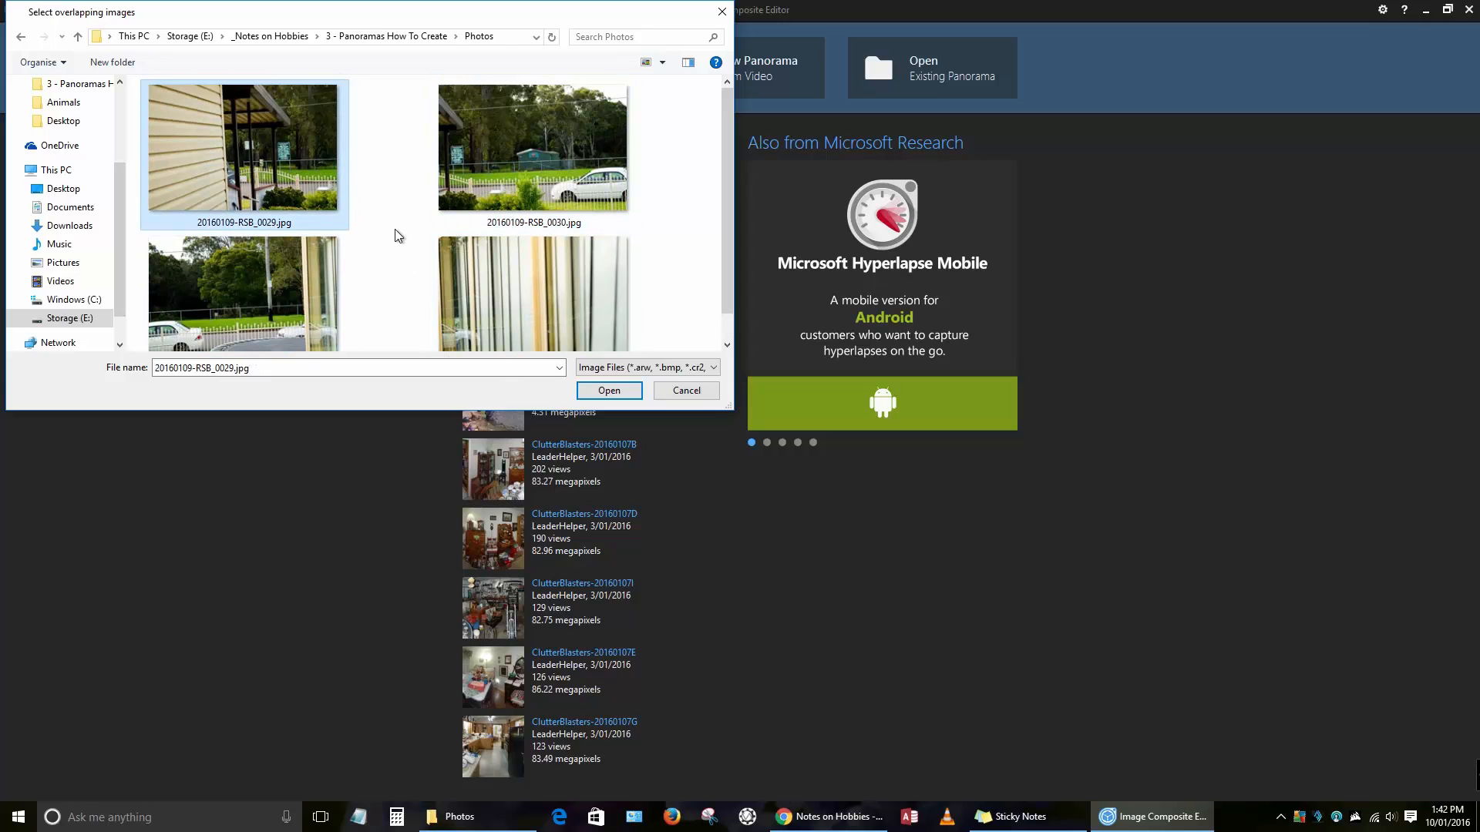
pyautogui.scroll(-1, 282, 206)
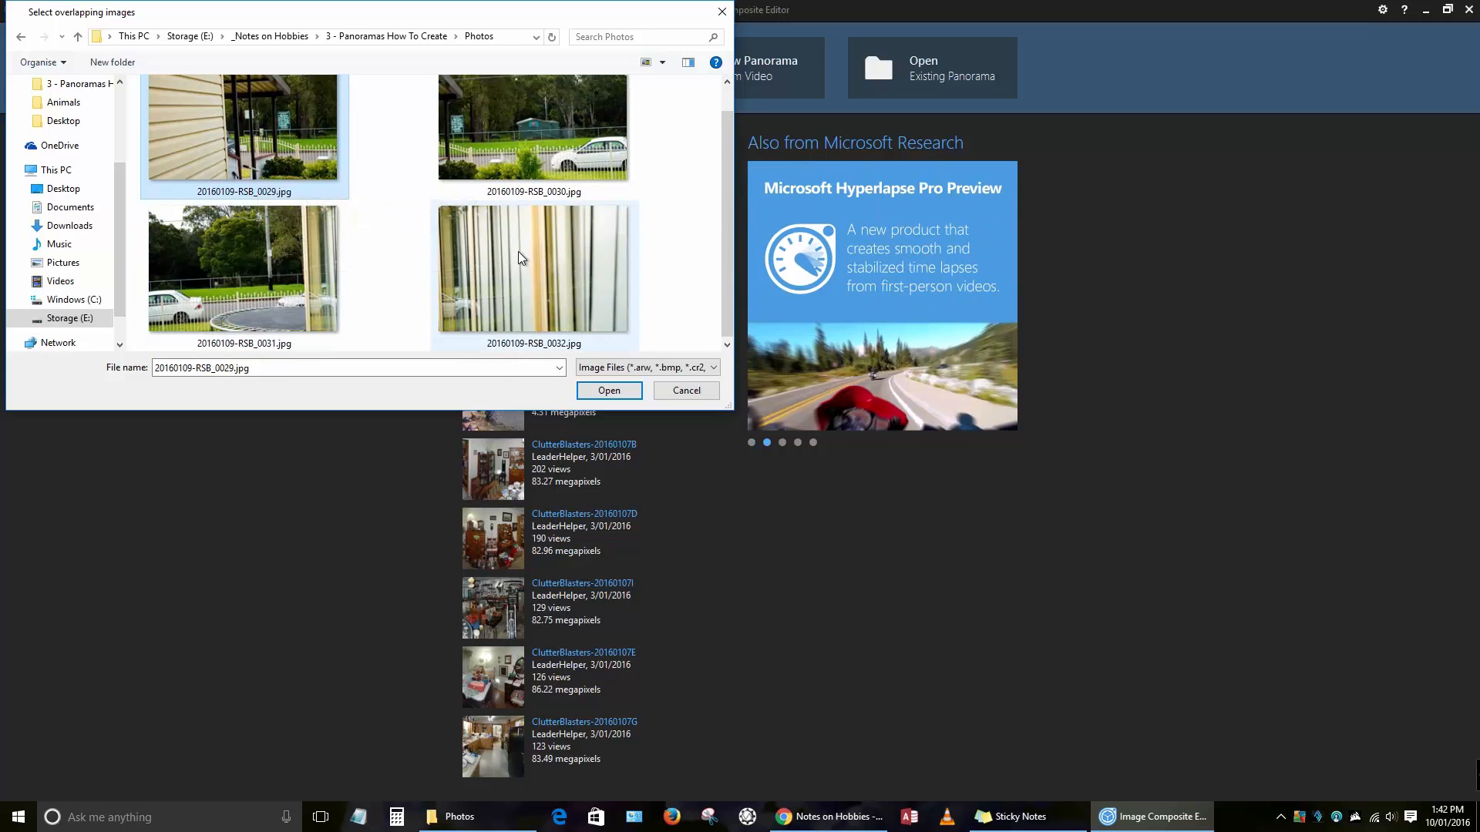
pyautogui.keyDown('shift'); pyautogui.click(577, 247); pyautogui.keyUp('shift')
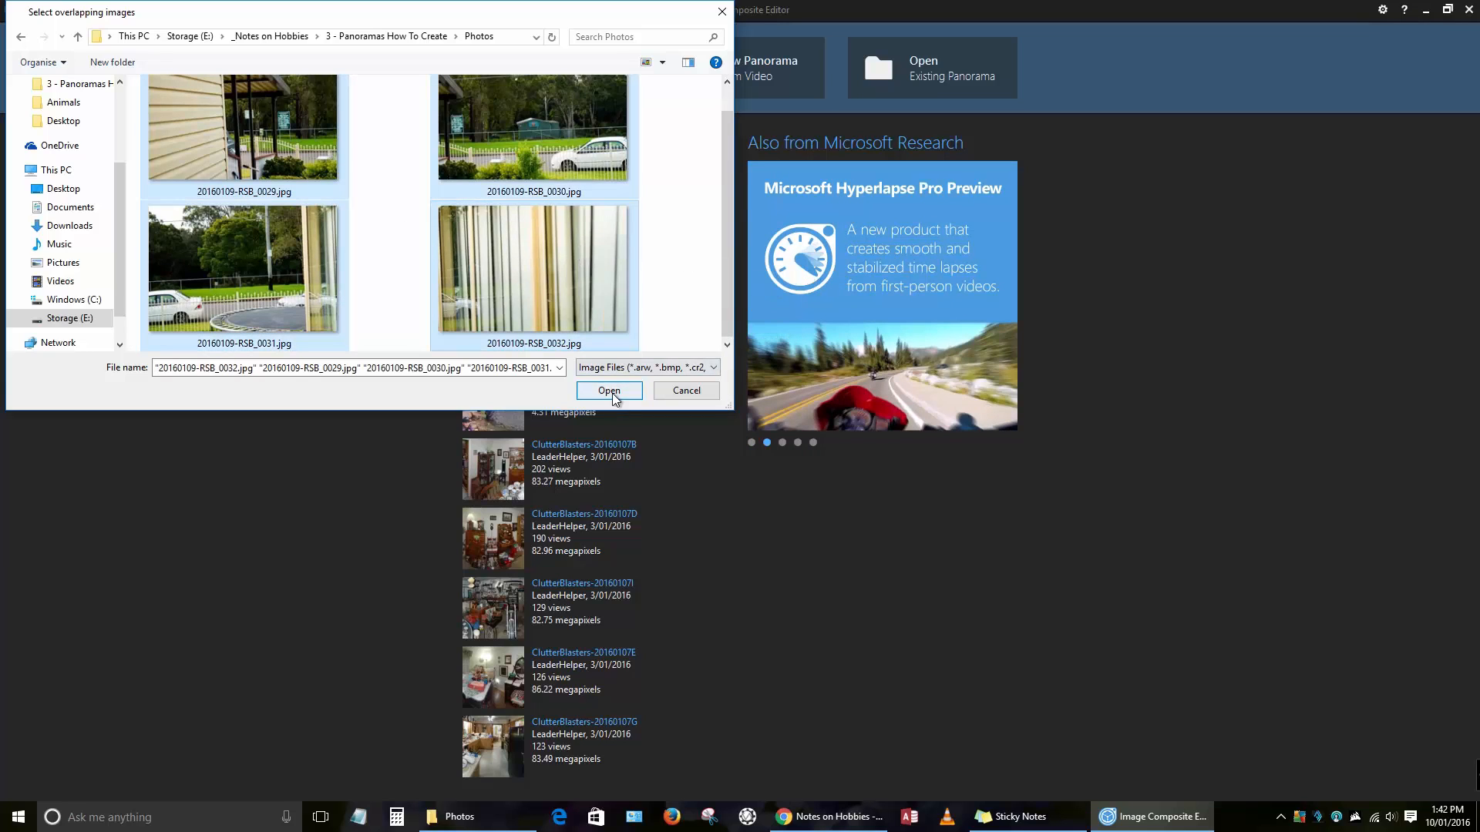
pyautogui.scroll(1, 662, 322)
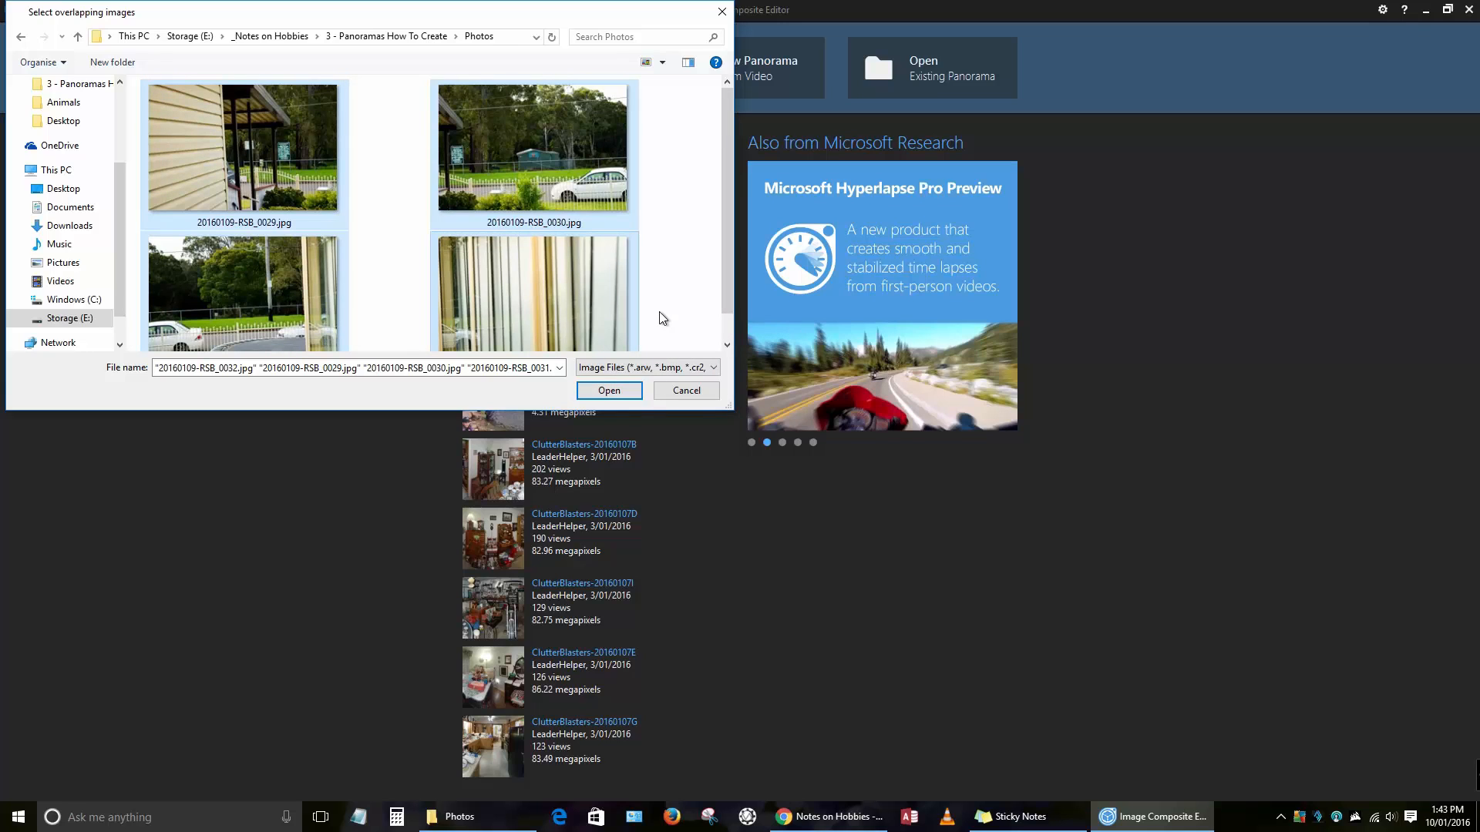
pyautogui.click(609, 392)
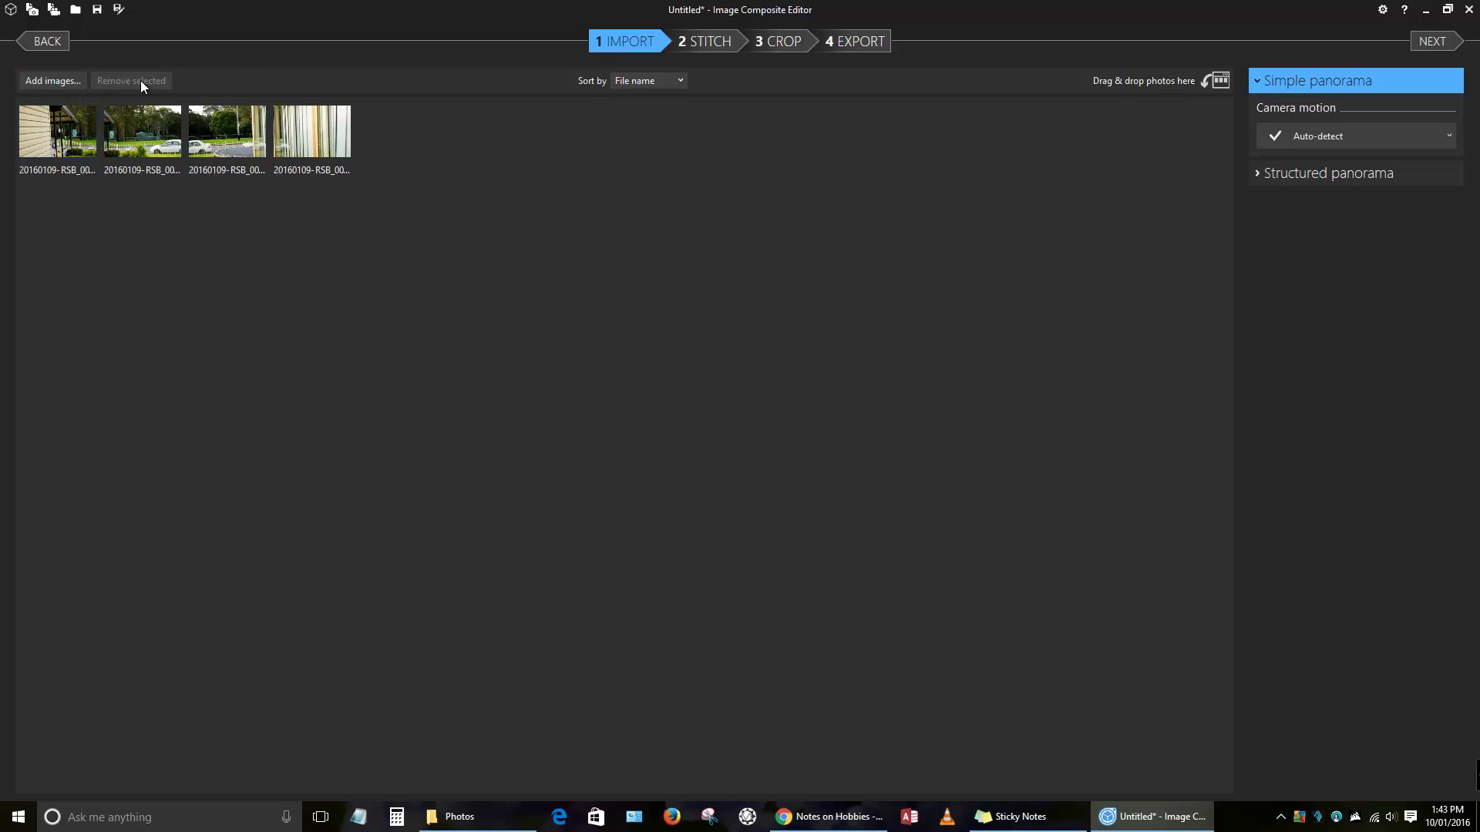
pyautogui.click(144, 135)
pyautogui.click(320, 136)
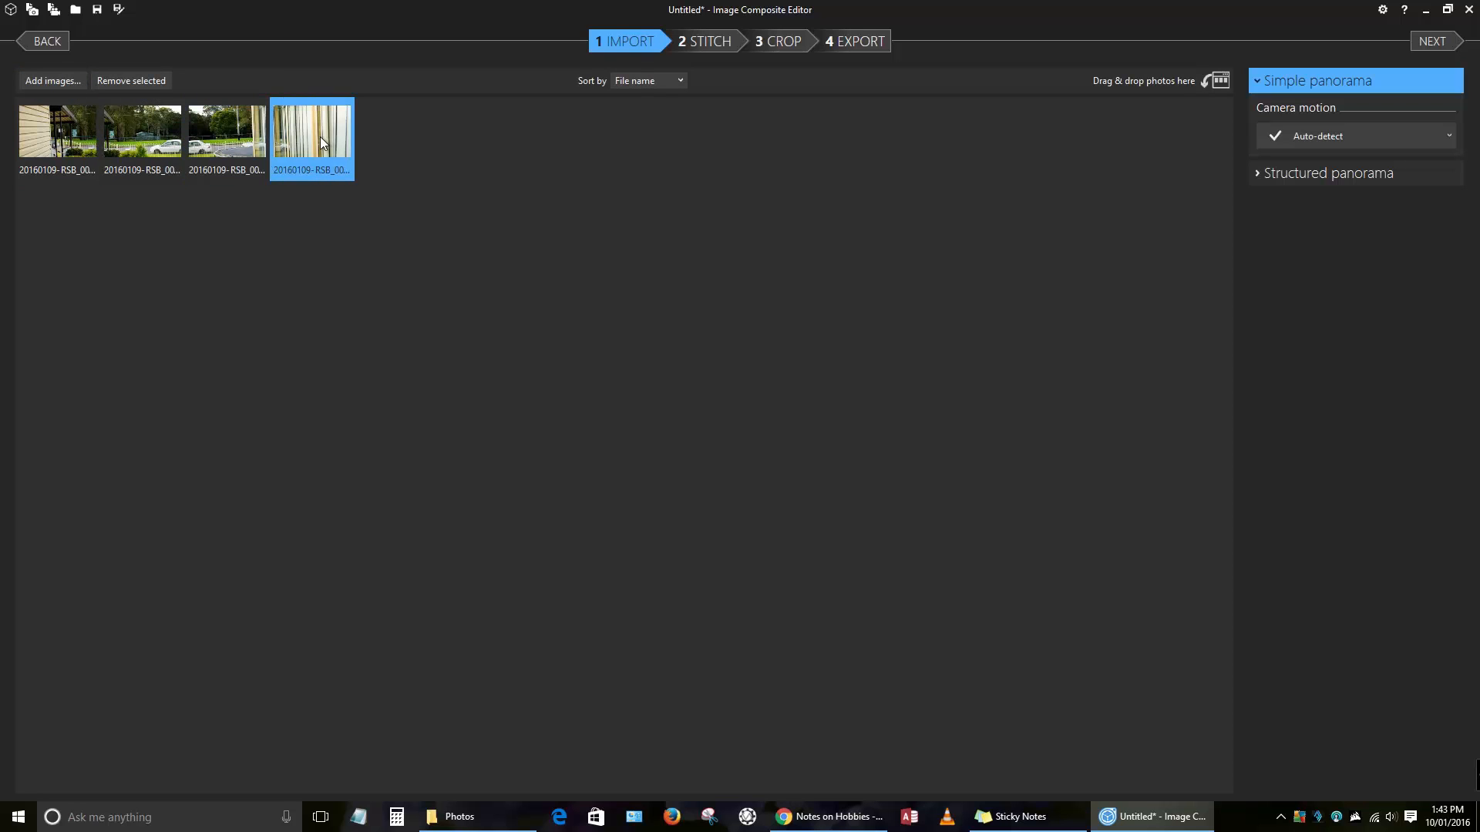
pyautogui.click(74, 140)
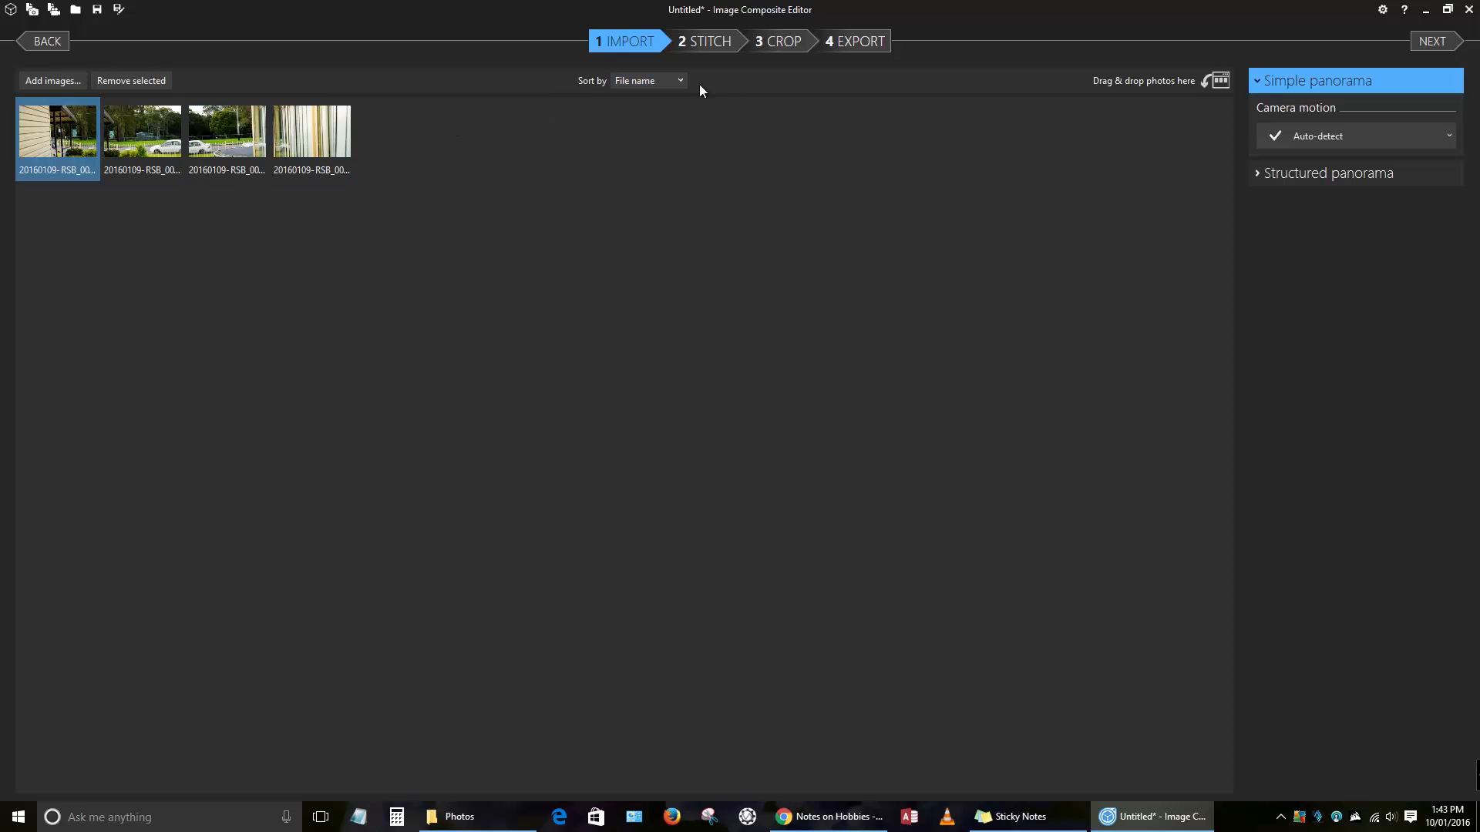
pyautogui.click(655, 80)
# Step: Restore the Image Composite Editor and Photos folder windows to a smaller size and arrange them so both are visible
pyautogui.click(1447, 11)
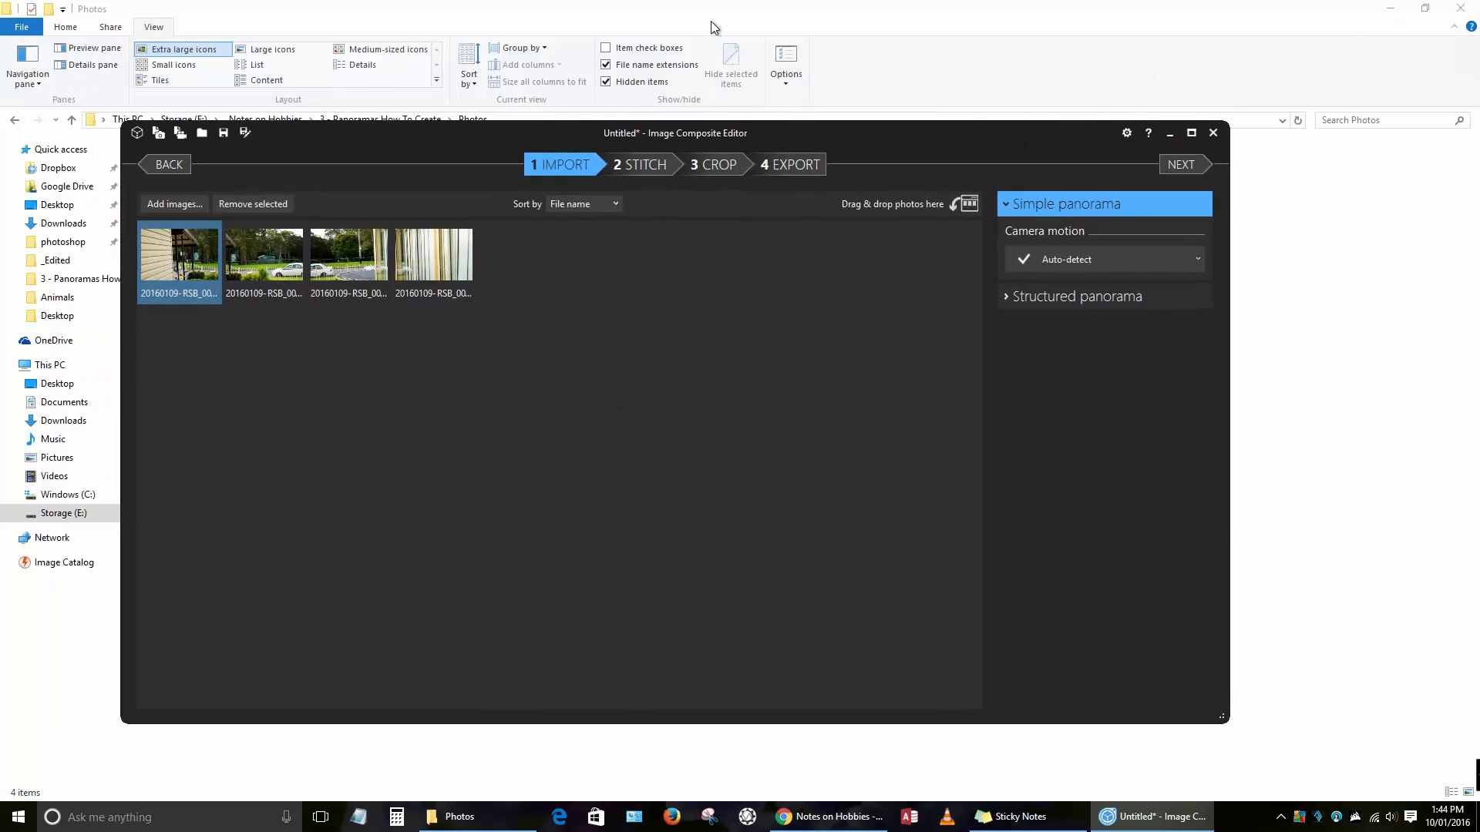
pyautogui.doubleClick(900, 11)
pyautogui.click(1393, 9)
pyautogui.moveTo(931, 134); pyautogui.dragTo(1302, 98)
# Step: Try to add 20160109-RSB_0029.jpg from the Photos folder directly to the panorama's import area
pyautogui.moveTo(1045, 280); pyautogui.dragTo(396, 337)
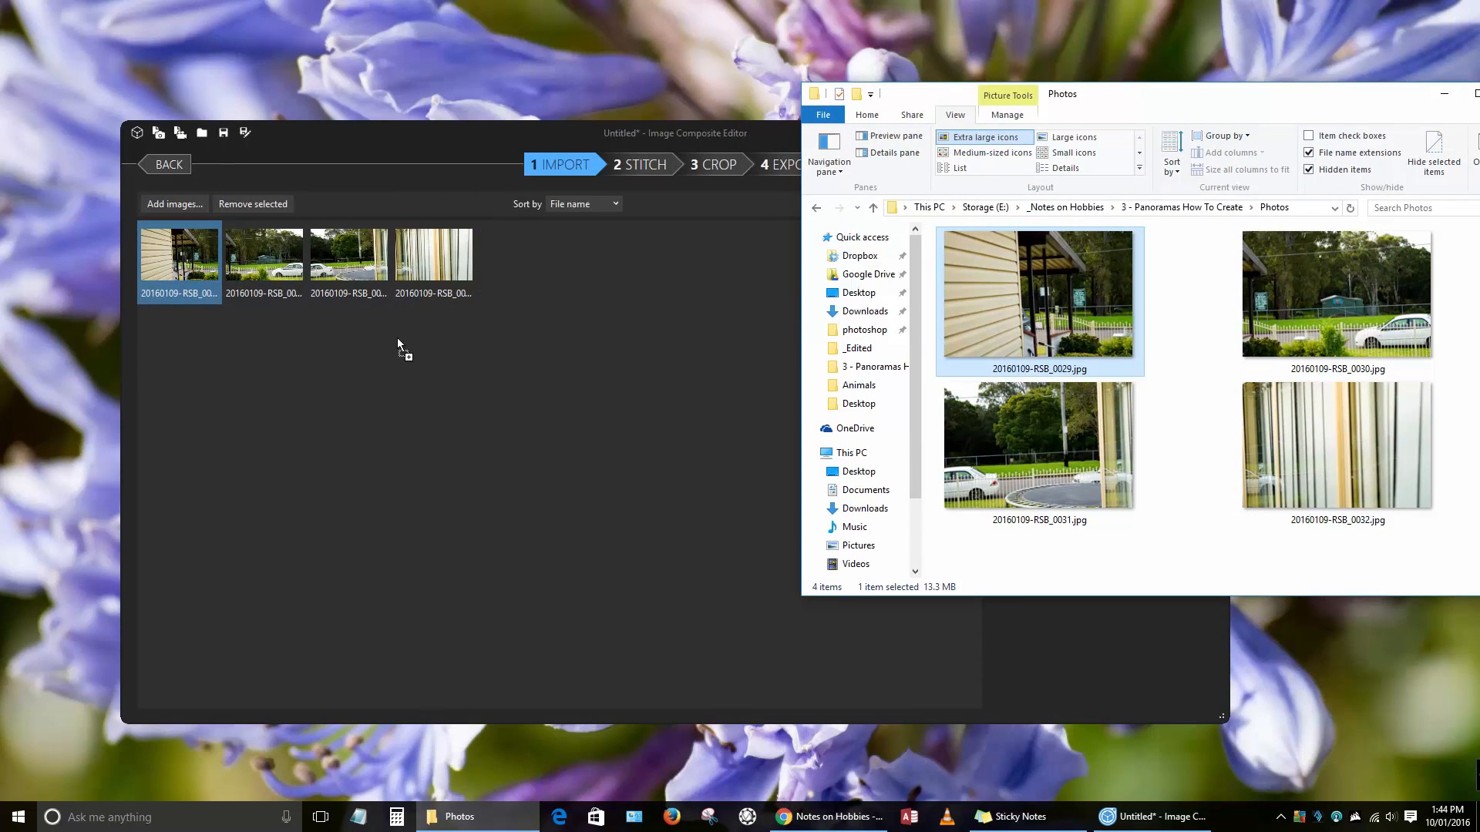
pyautogui.moveTo(737, 325); pyautogui.dragTo(739, 326)
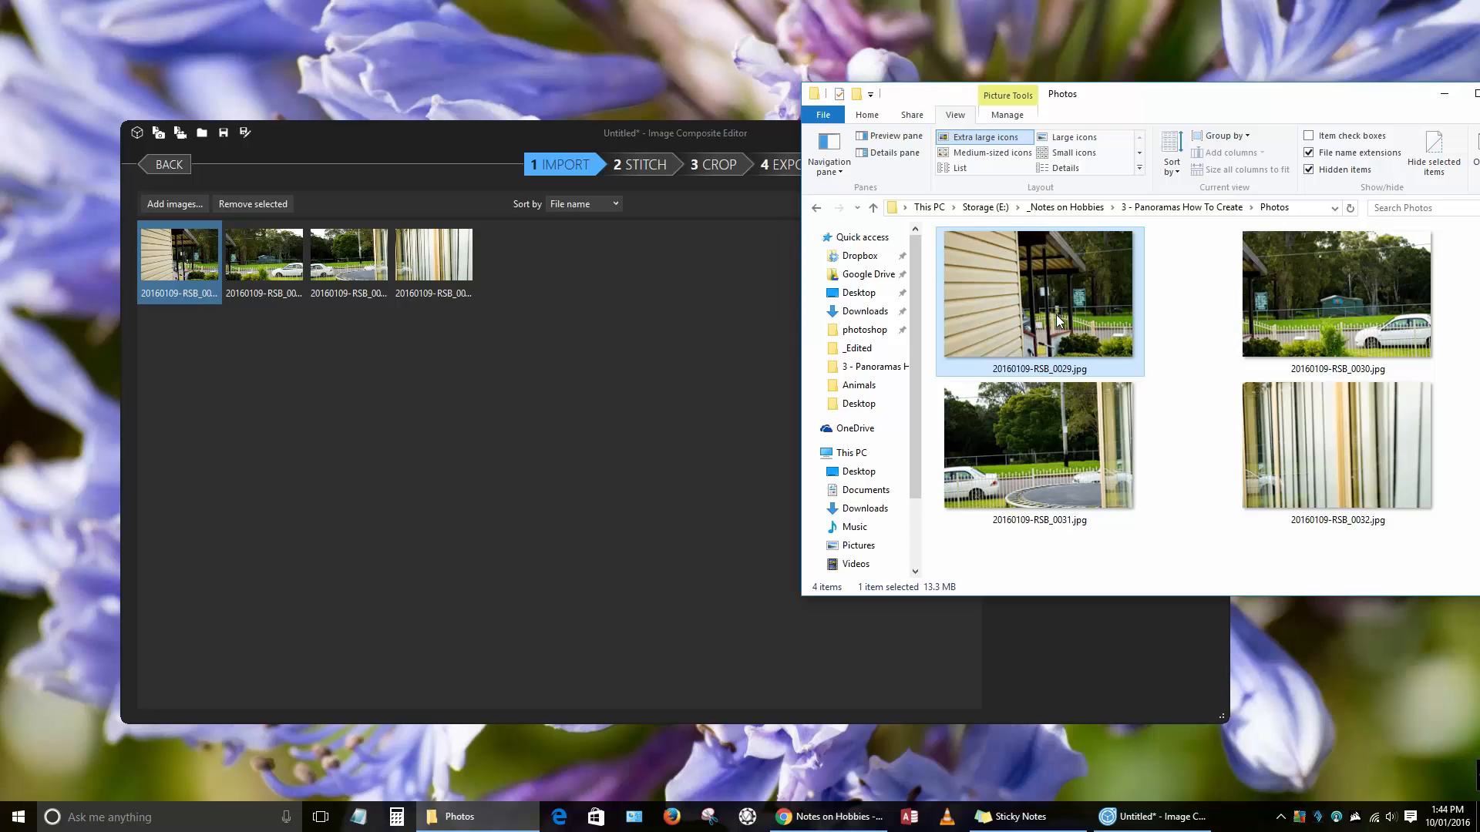
# Step: Maximize the panorama window, stitch the four photos with Auto-detect camera motion and proceed to cropping
pyautogui.click(1443, 99)
pyautogui.doubleClick(1091, 146)
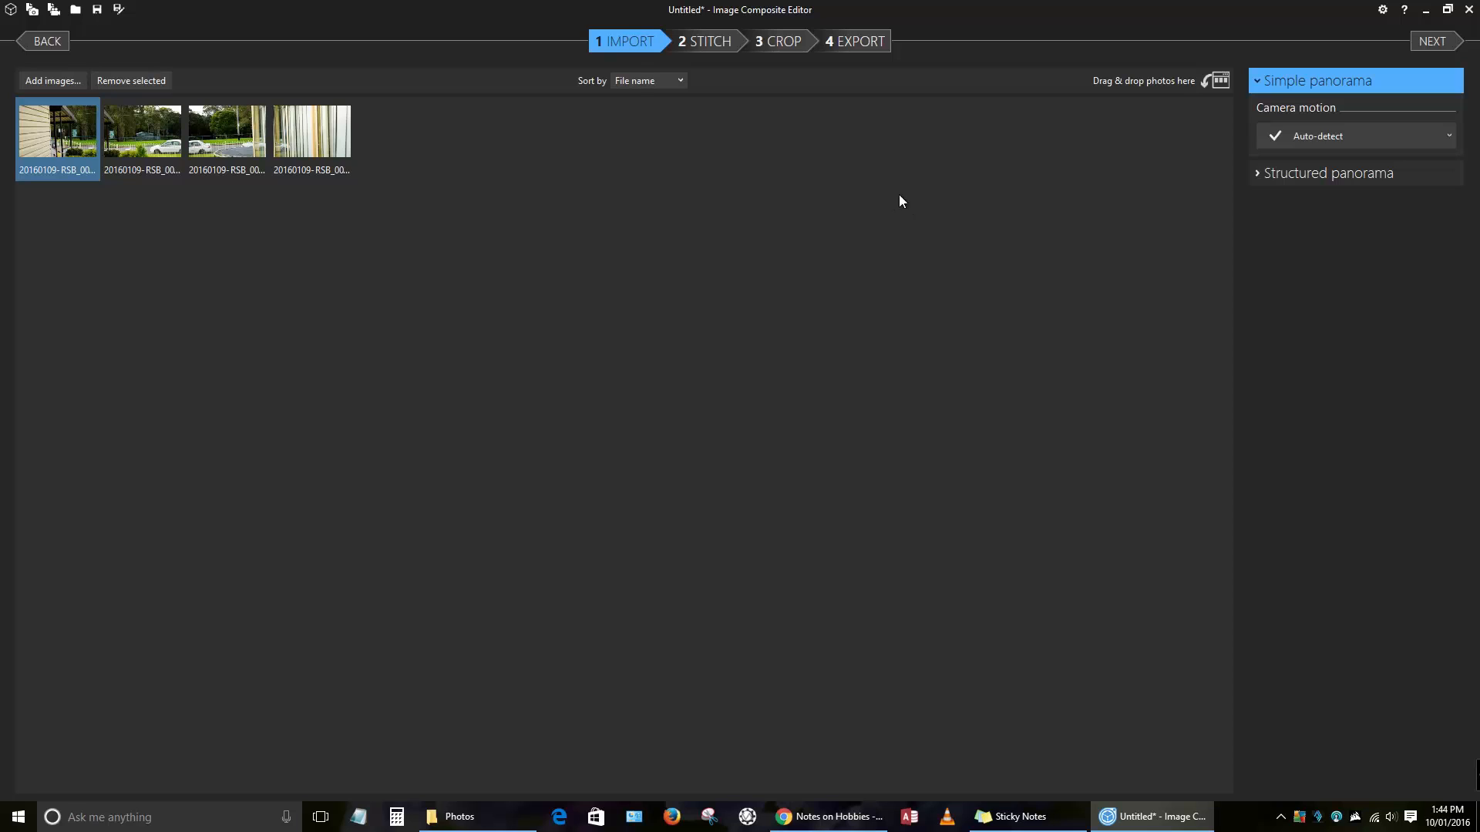
pyautogui.click(1345, 137)
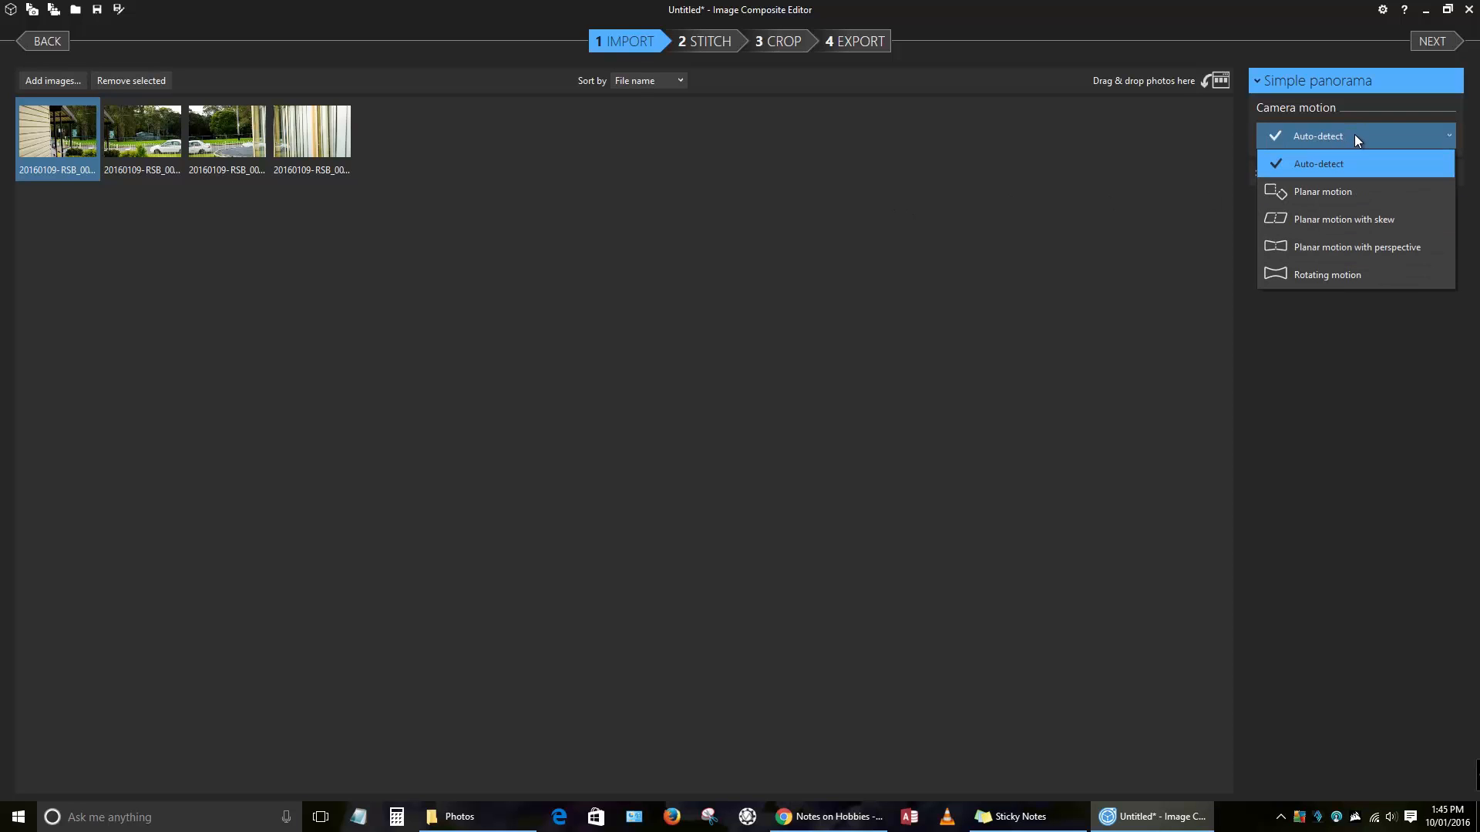
pyautogui.click(1307, 161)
pyautogui.click(715, 44)
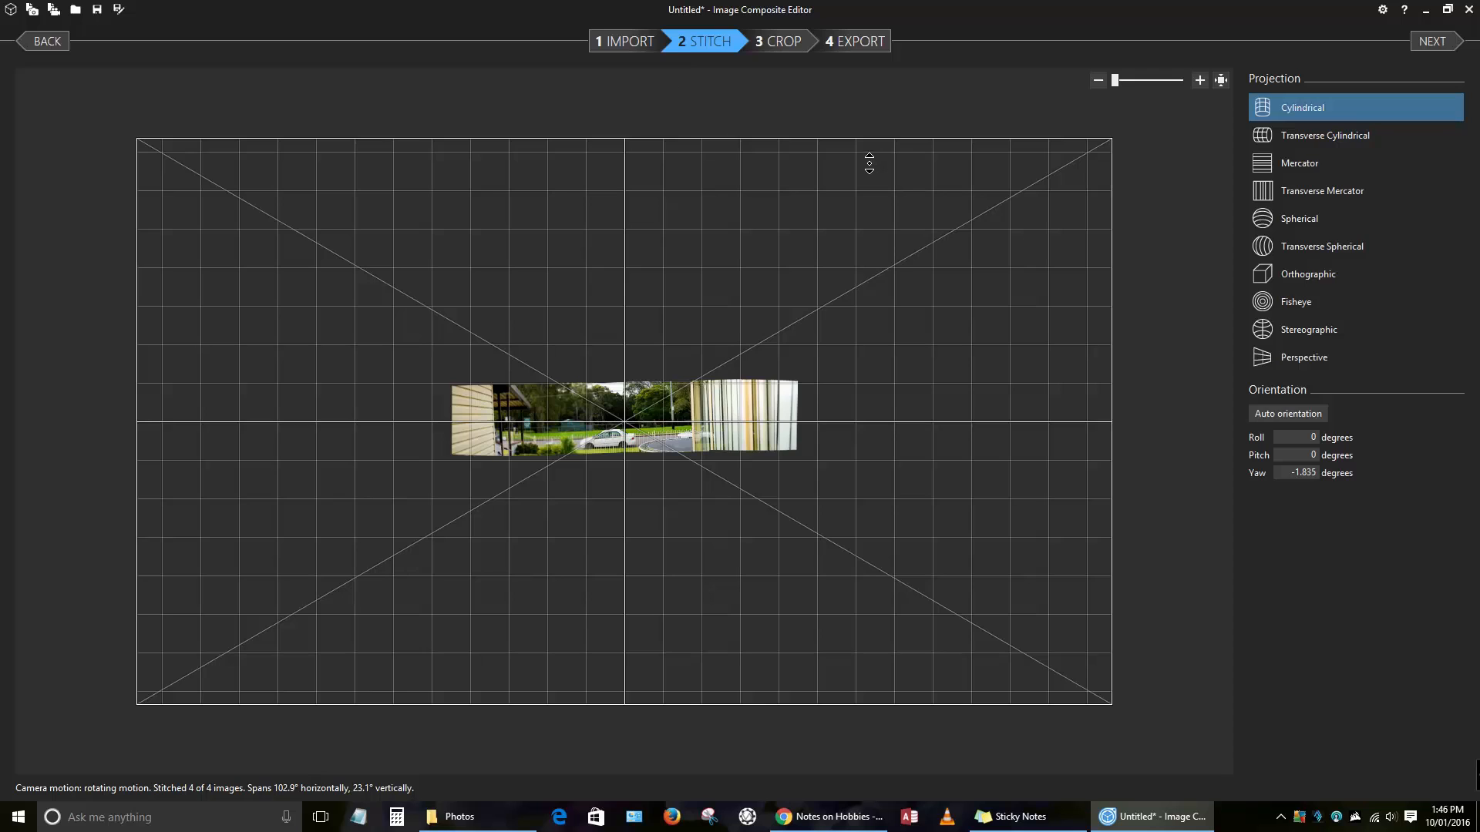
pyautogui.scroll(2, 886, 119)
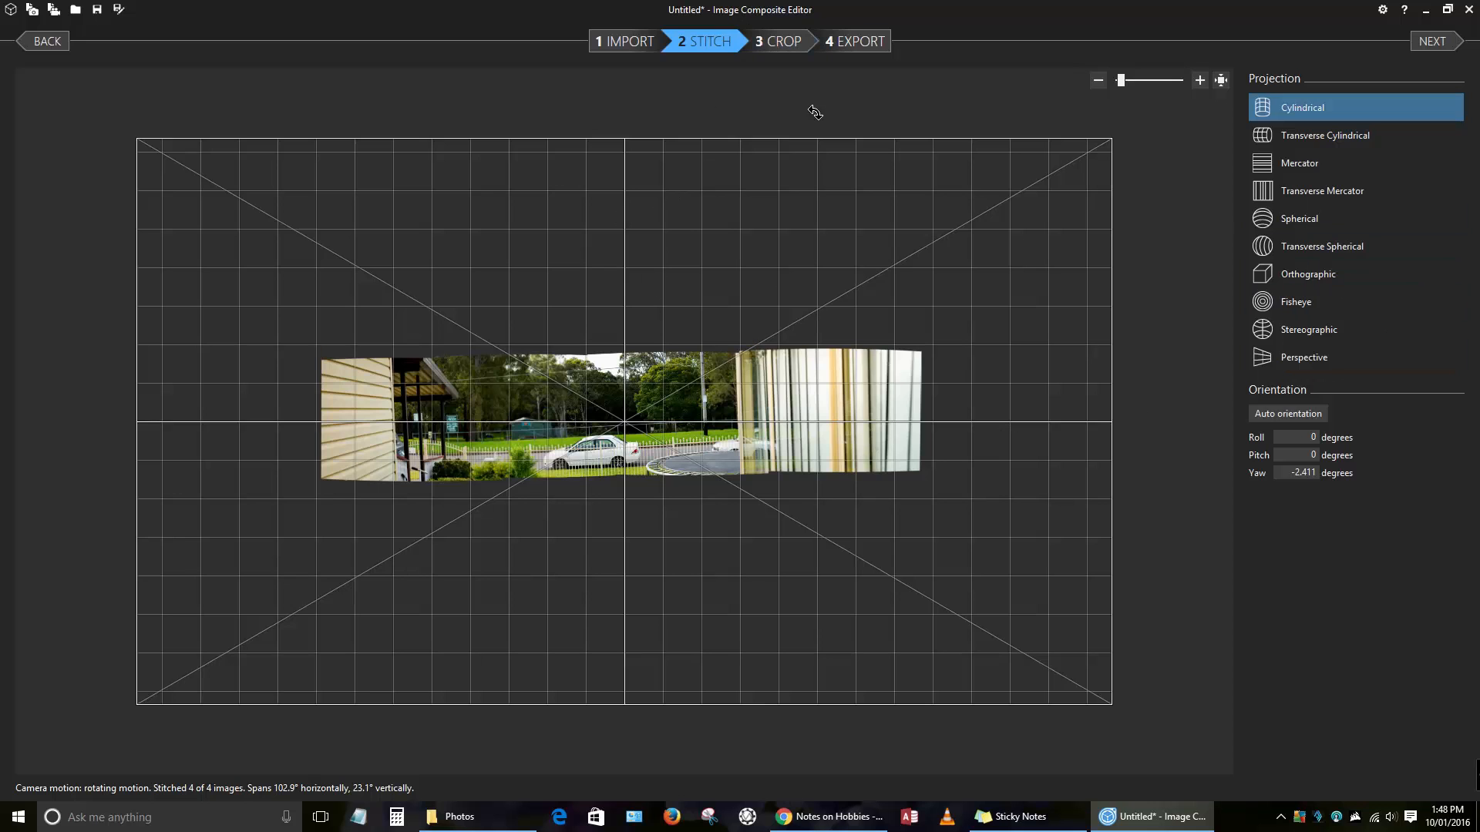
pyautogui.click(779, 48)
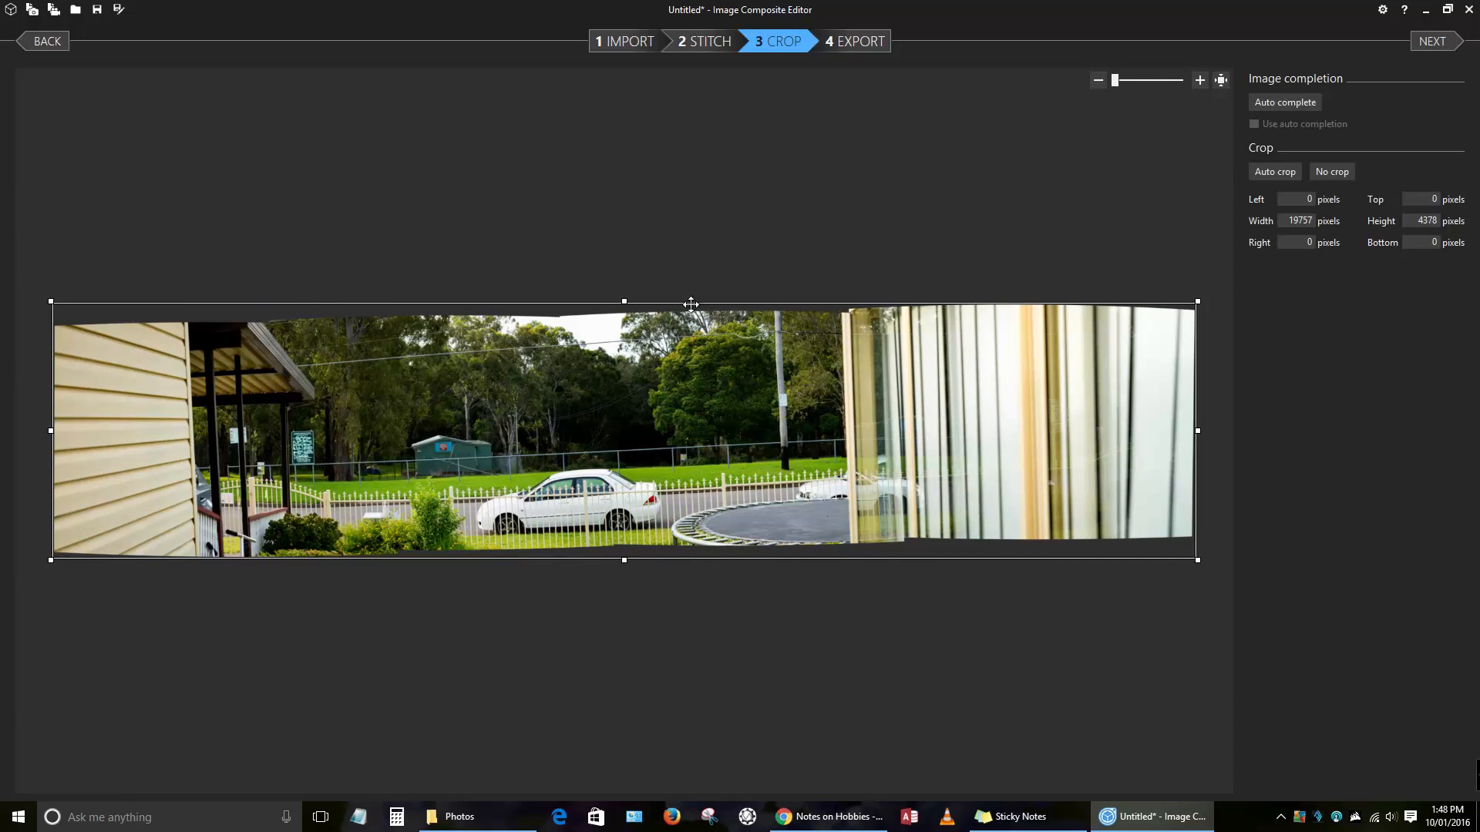
# Step: Try auto completion on the panorama's empty edges, inspect the filled areas along its upper edge and turn auto completion off
pyautogui.click(1289, 103)
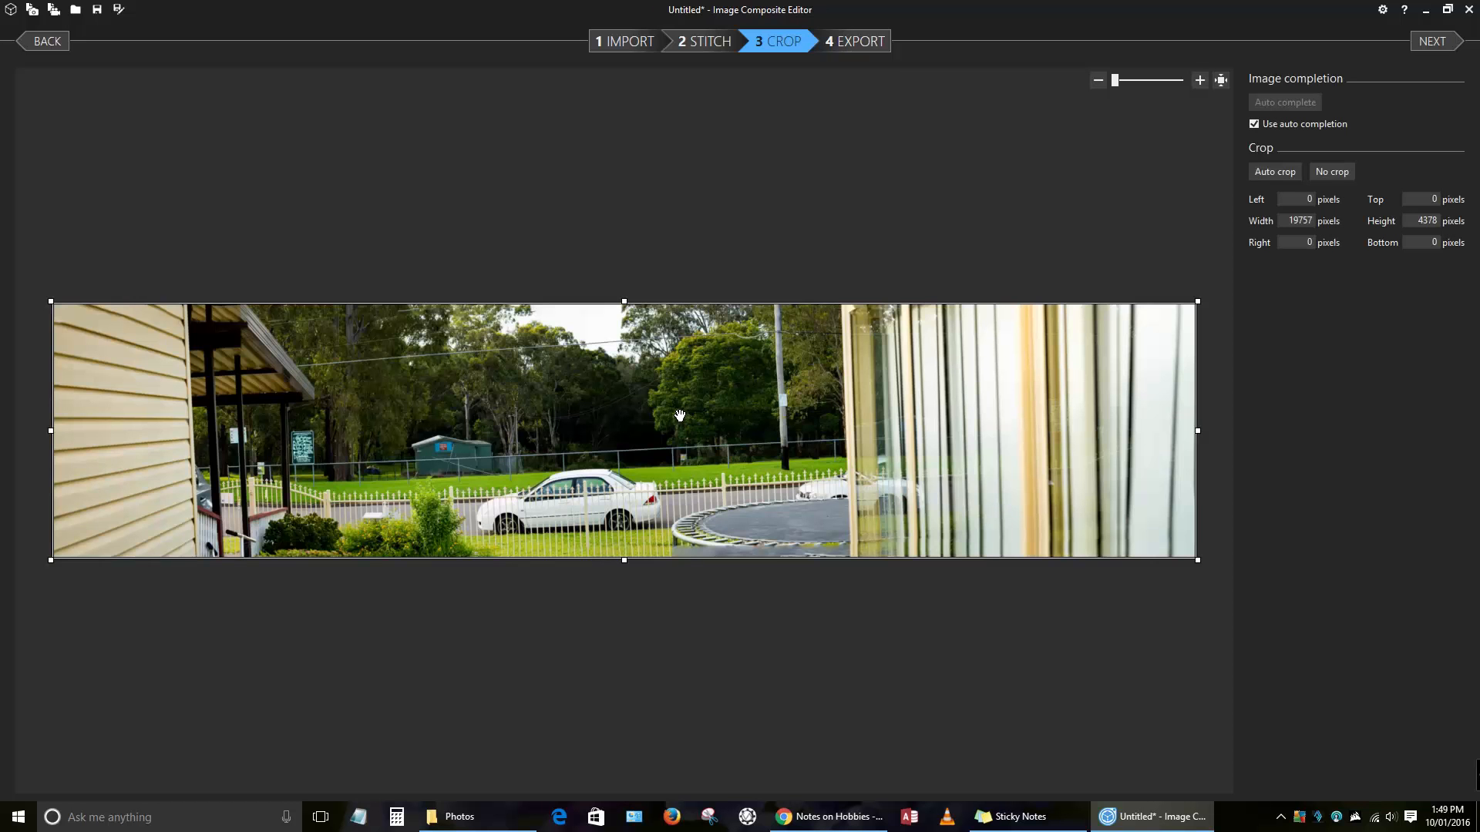
pyautogui.scroll(3, 667, 406)
pyautogui.hscroll(-5, 651, 426)
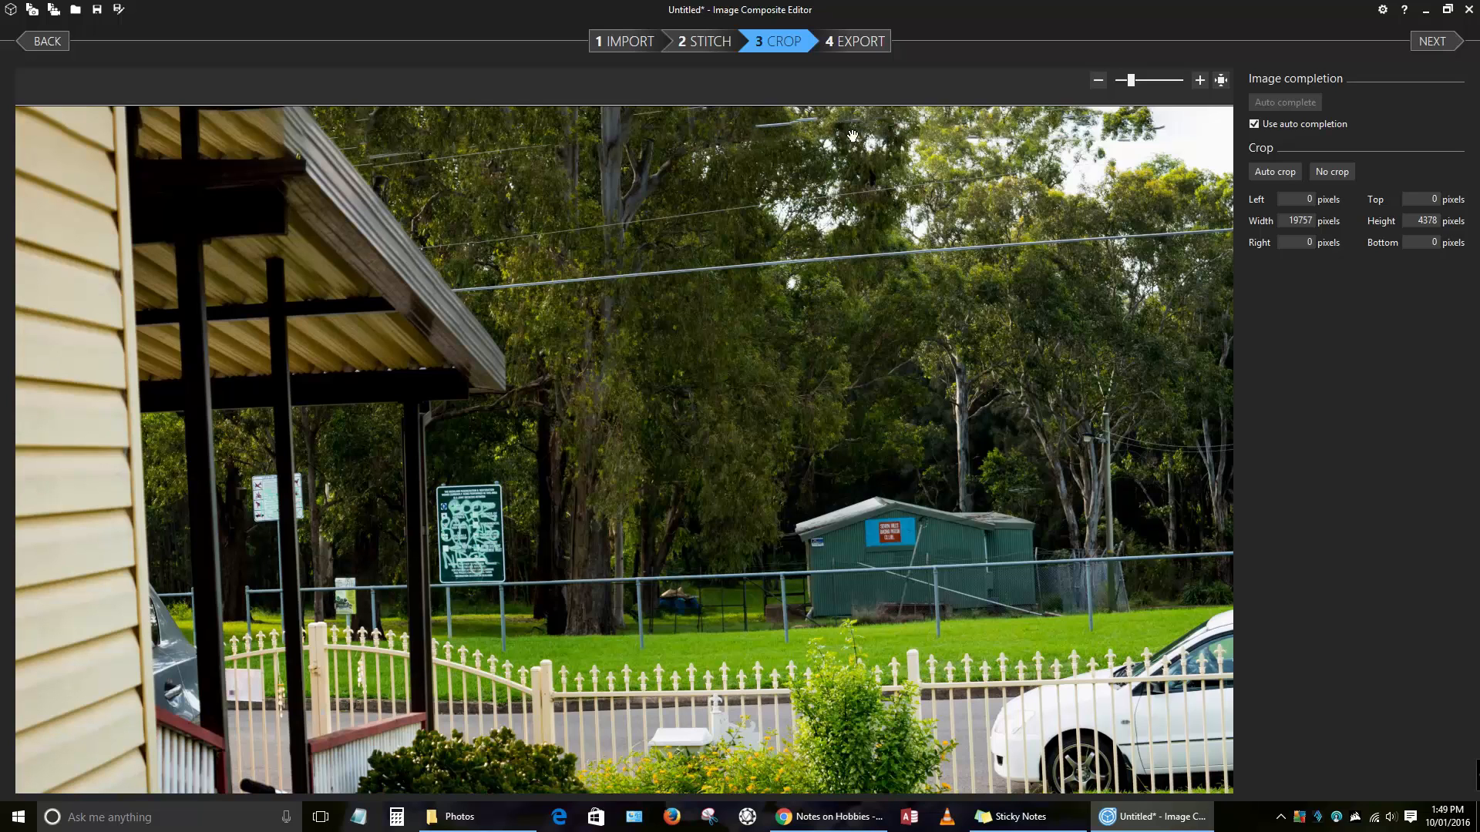
pyautogui.moveTo(1224, 141); pyautogui.dragTo(673, 139)
pyautogui.scroll(-5, 1072, 303)
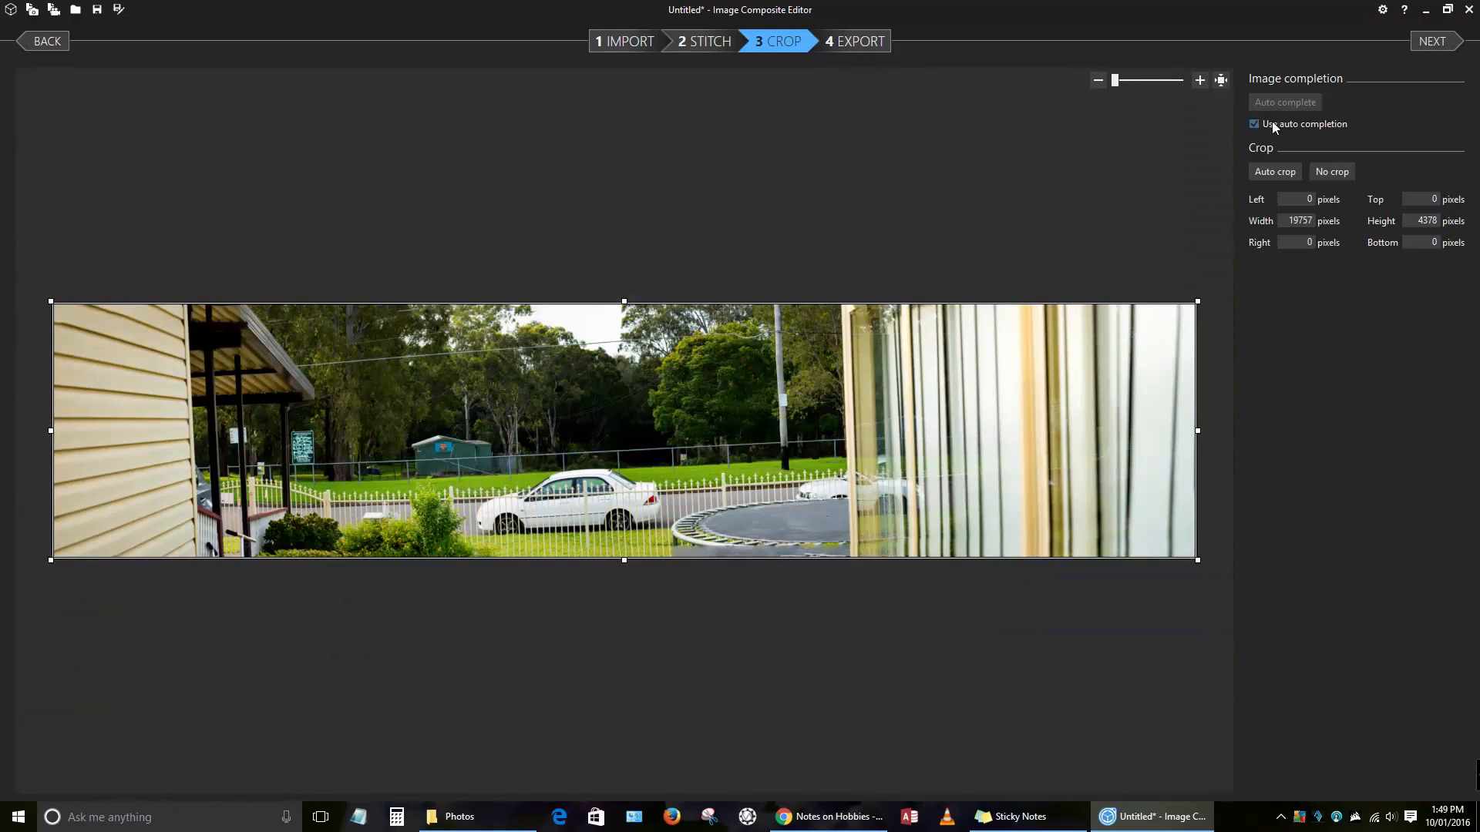
pyautogui.click(1253, 125)
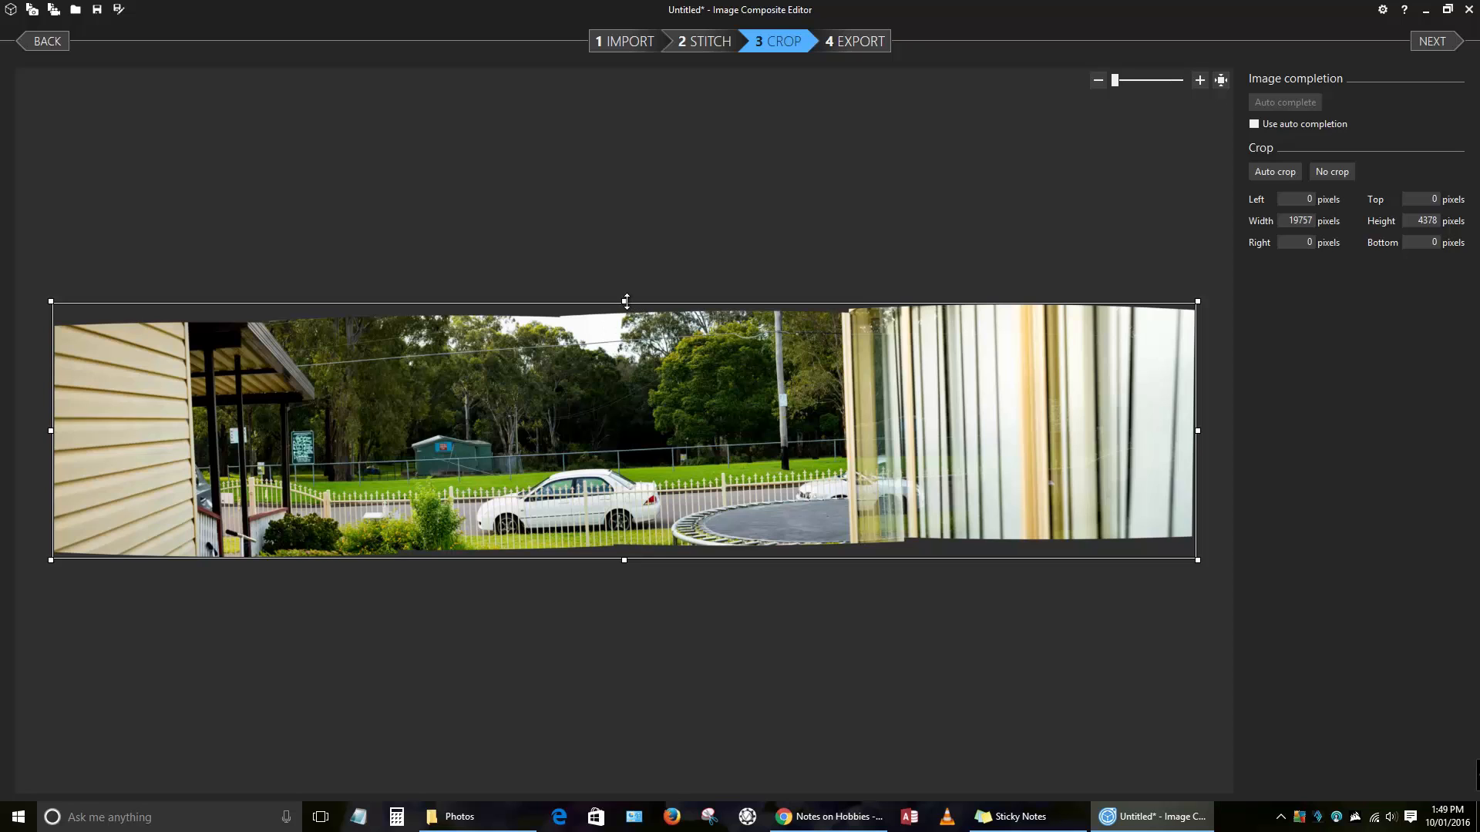
# Step: Crop the panorama by about 187 pixels left, 388 top, 441 right and 374 bottom to exclude the uneven edges, and proceed to export
pyautogui.moveTo(629, 302); pyautogui.dragTo(627, 326)
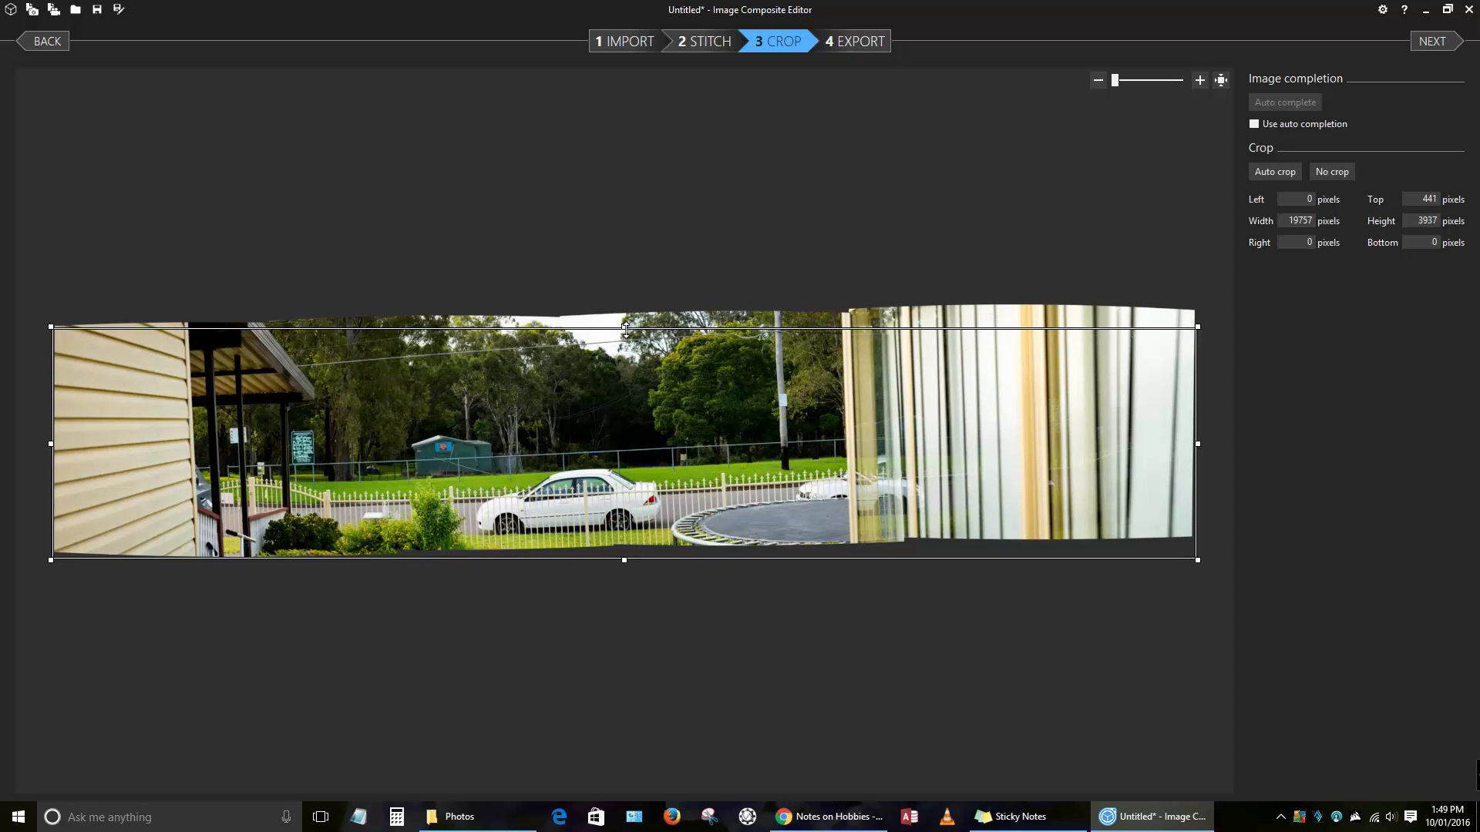
pyautogui.moveTo(624, 328); pyautogui.dragTo(626, 325)
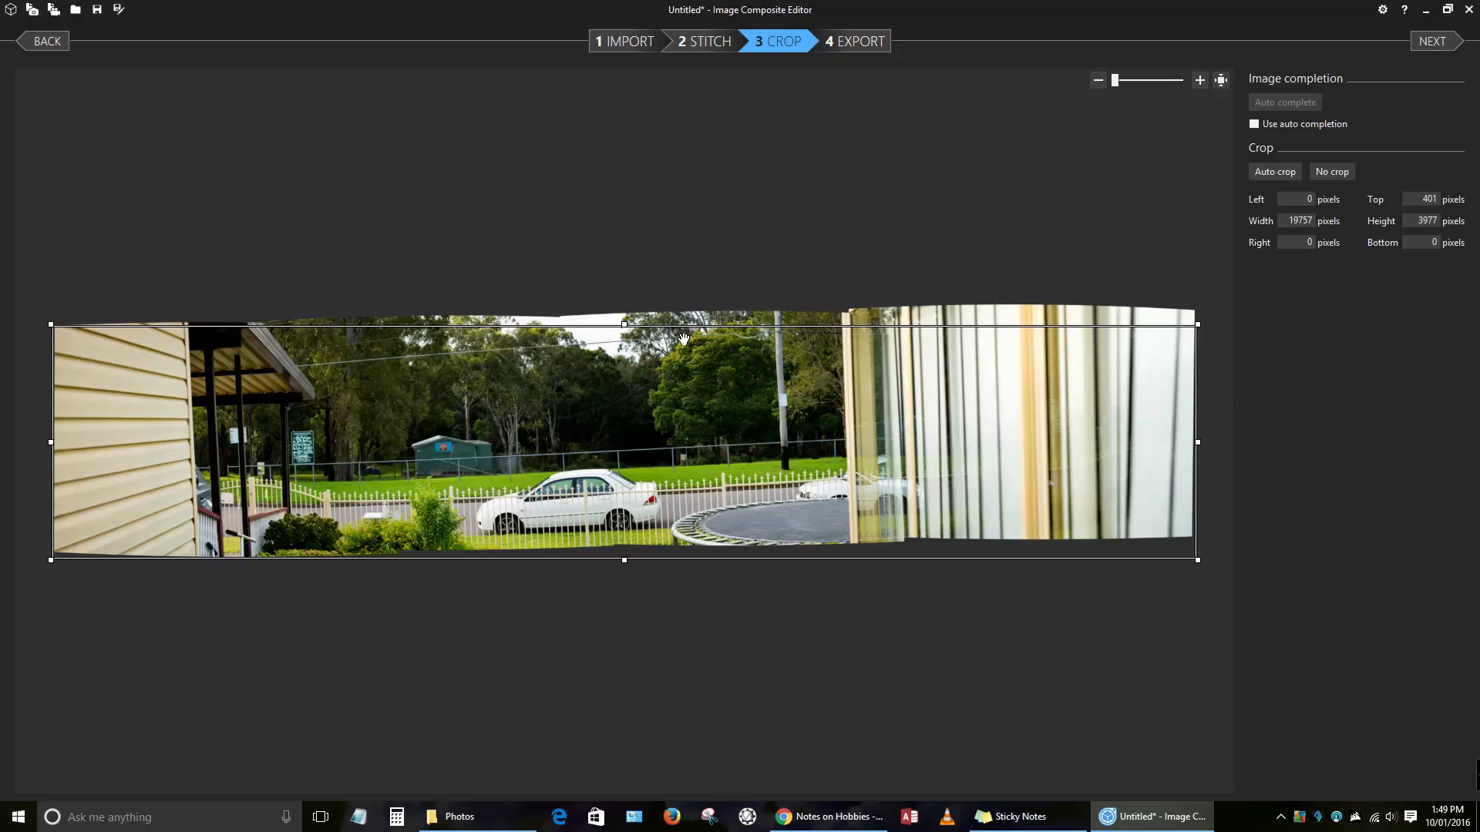
pyautogui.moveTo(51, 442); pyautogui.dragTo(61, 441)
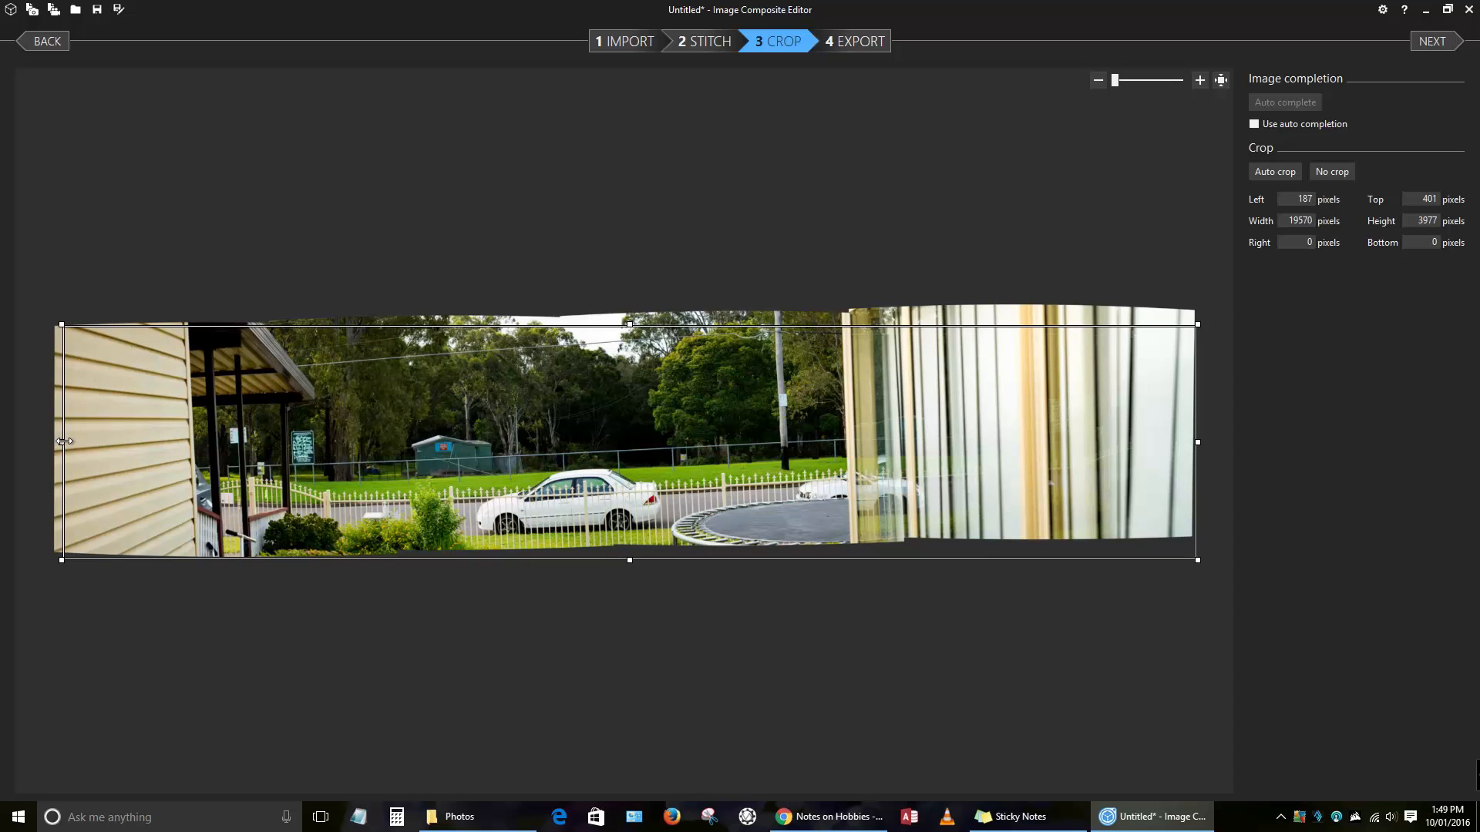
pyautogui.moveTo(1196, 441); pyautogui.dragTo(1169, 441)
pyautogui.moveTo(630, 560); pyautogui.dragTo(618, 539)
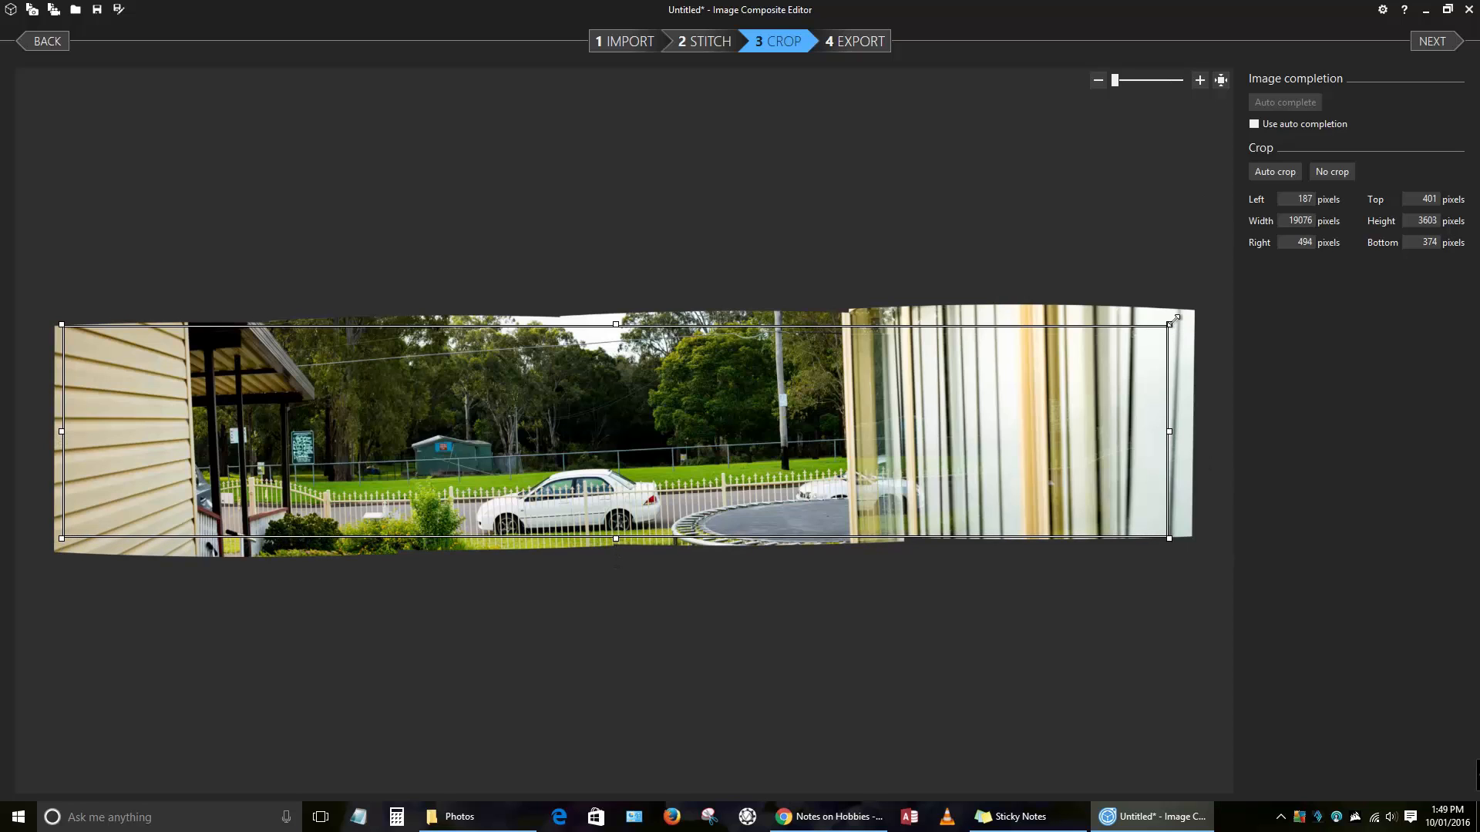
pyautogui.moveTo(1170, 324); pyautogui.dragTo(1177, 316)
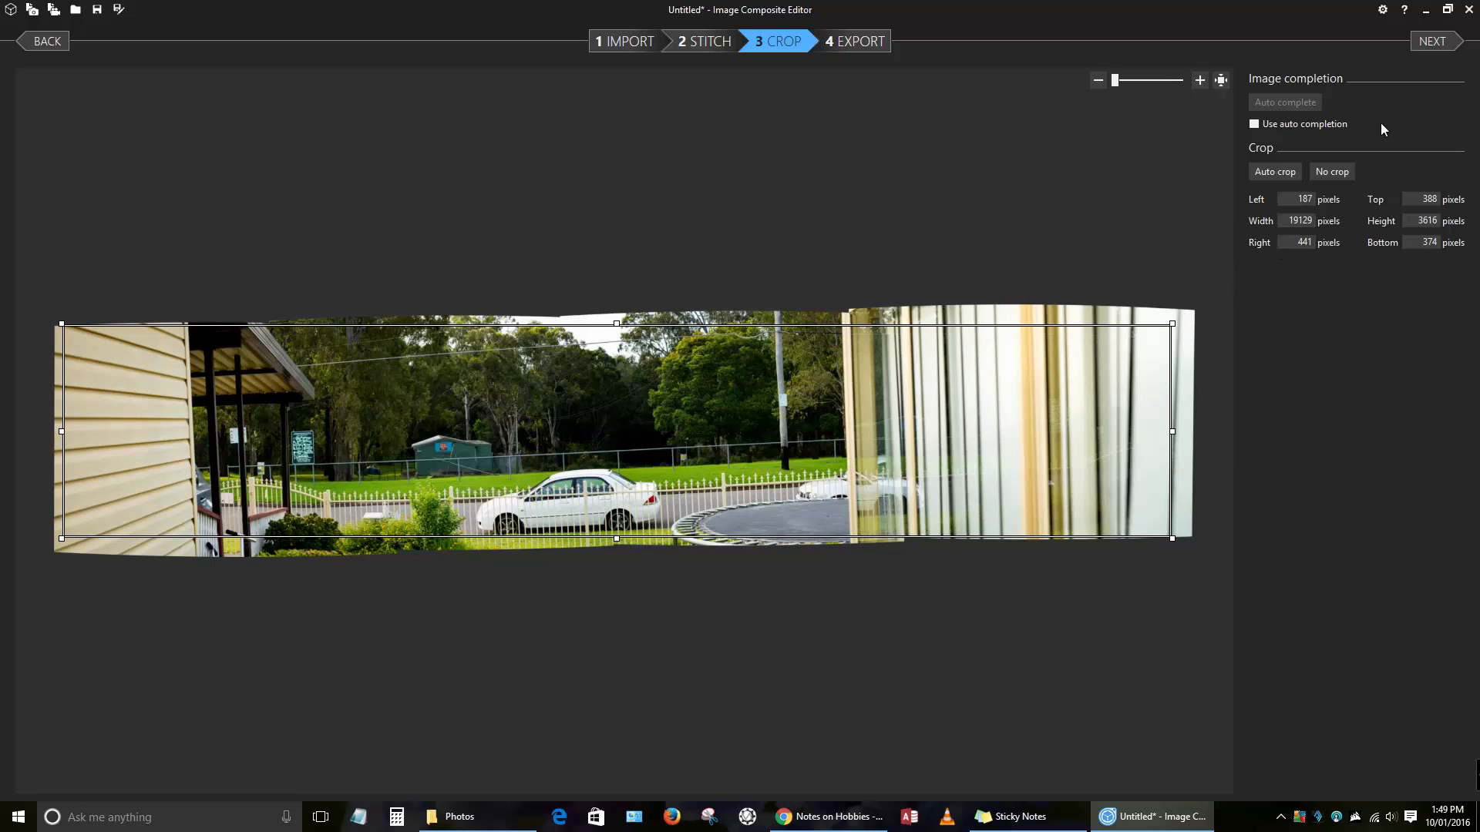
pyautogui.click(1435, 44)
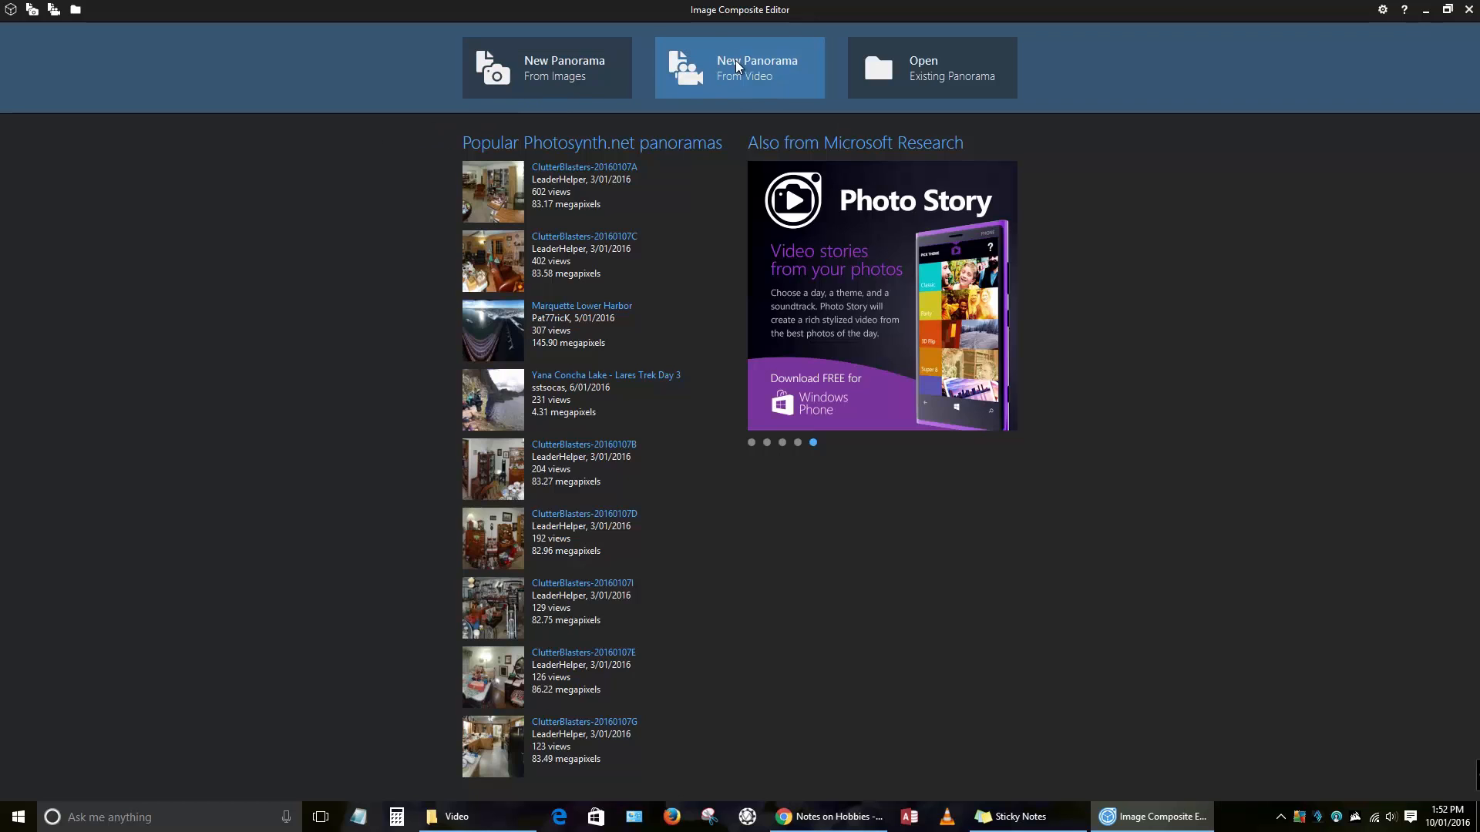
# Step: Start a new panorama from video using RSB_0105.MOV in the Video folder of 3 - Panoramas How To Create
pyautogui.click(763, 69)
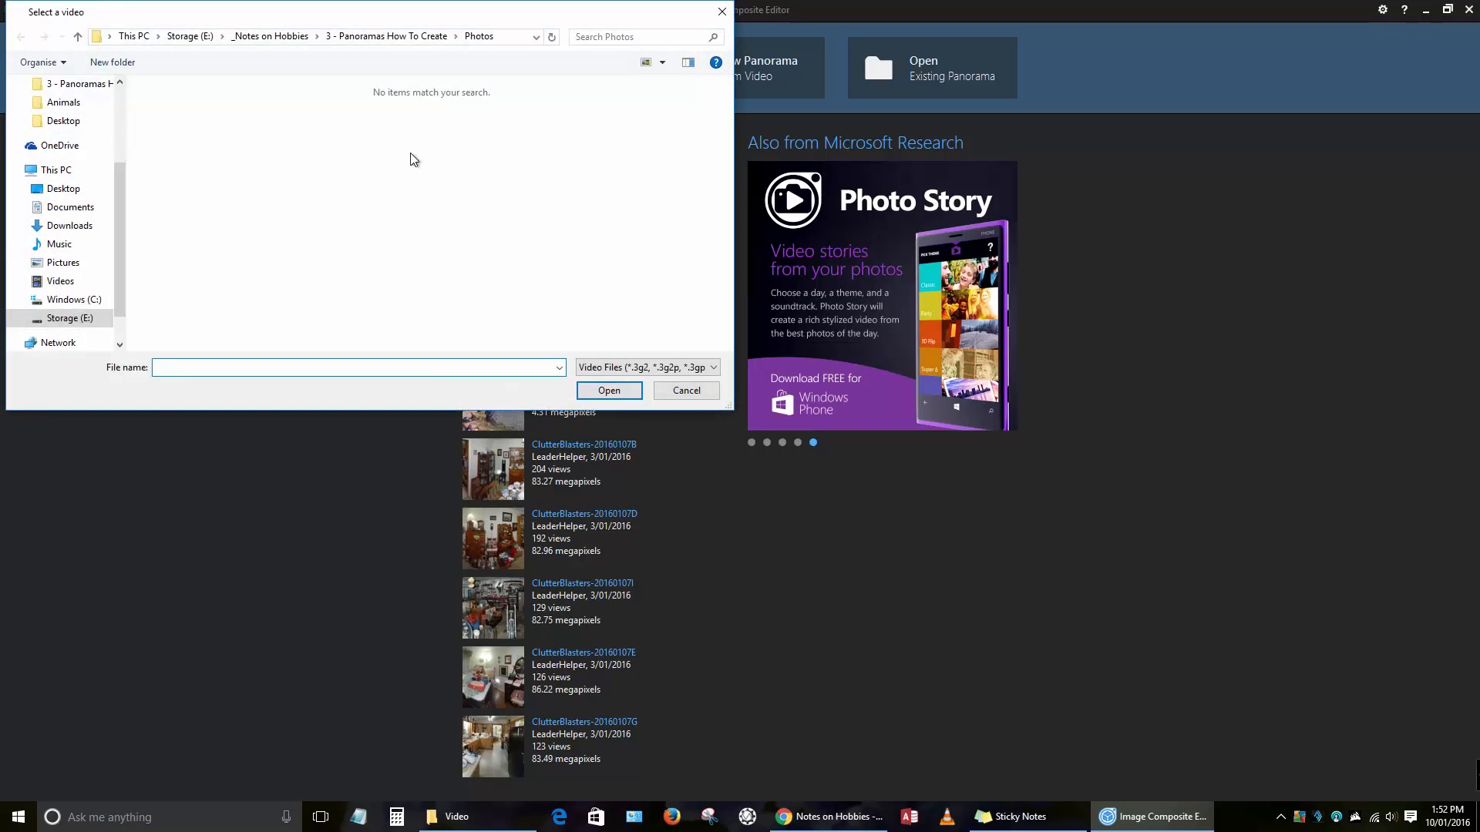
pyautogui.click(411, 39)
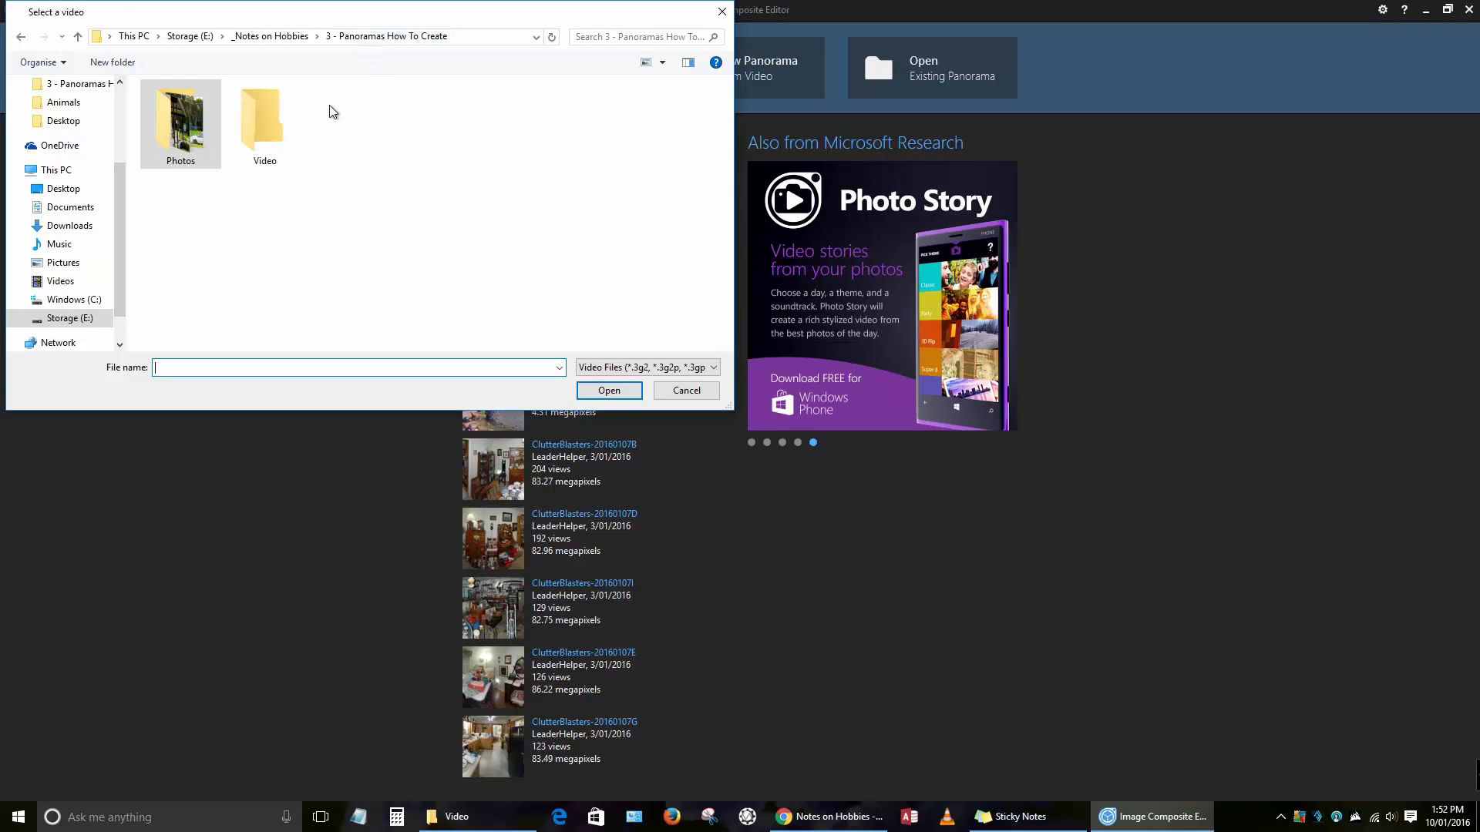
pyautogui.doubleClick(260, 116)
pyautogui.rightClick(368, 101)
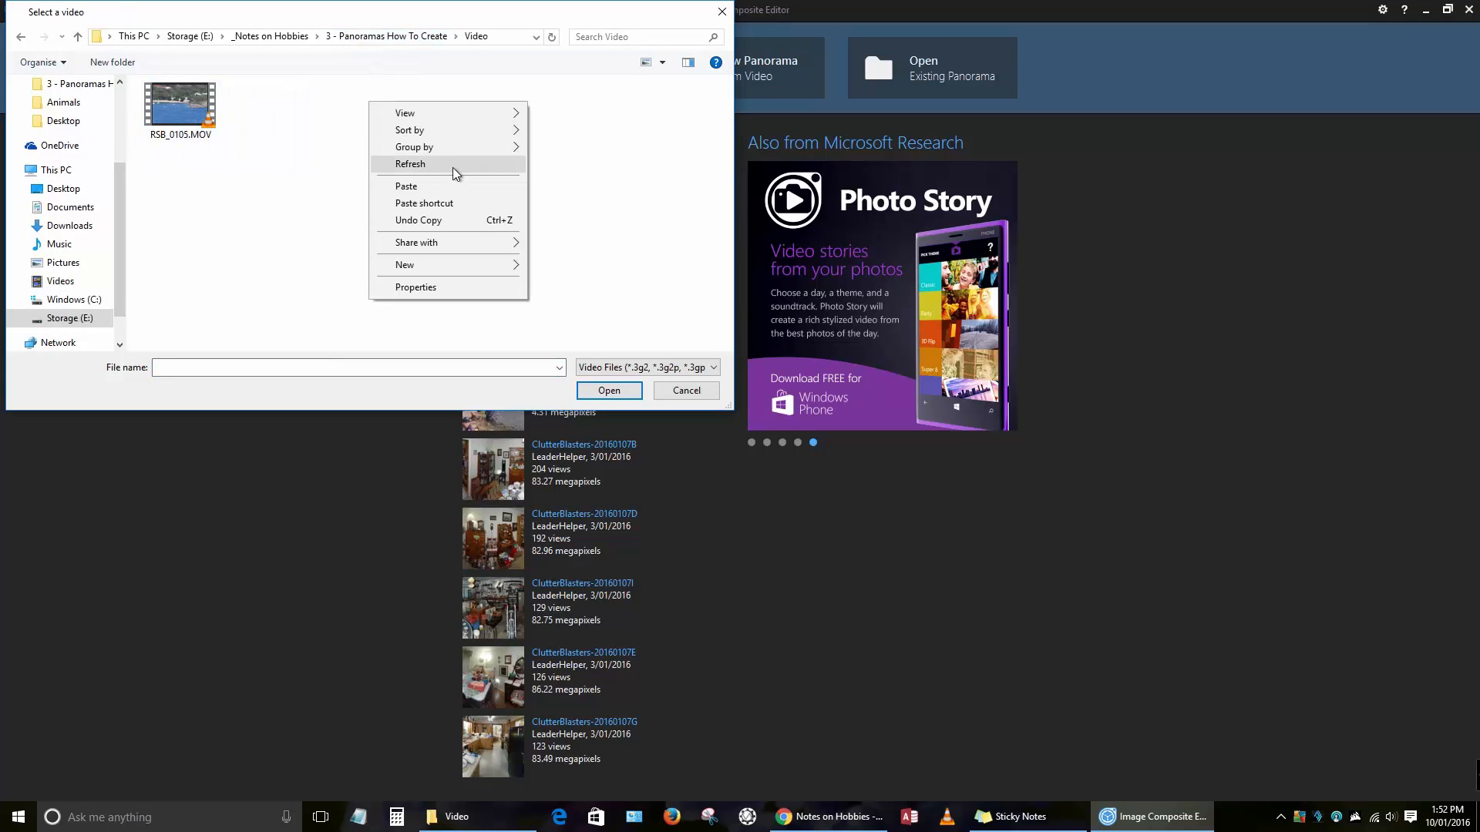
pyautogui.click(451, 163)
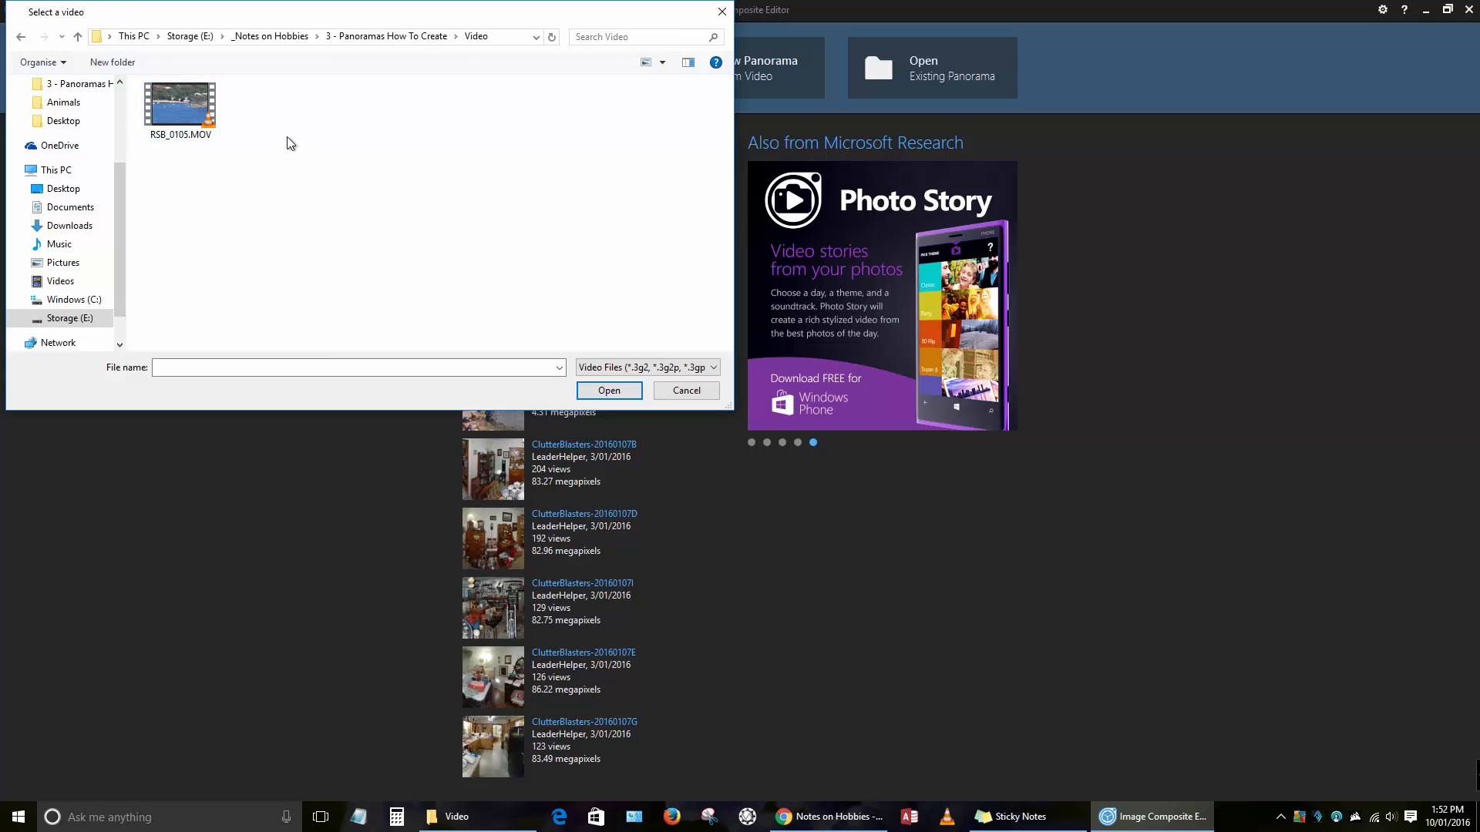
pyautogui.doubleClick(205, 119)
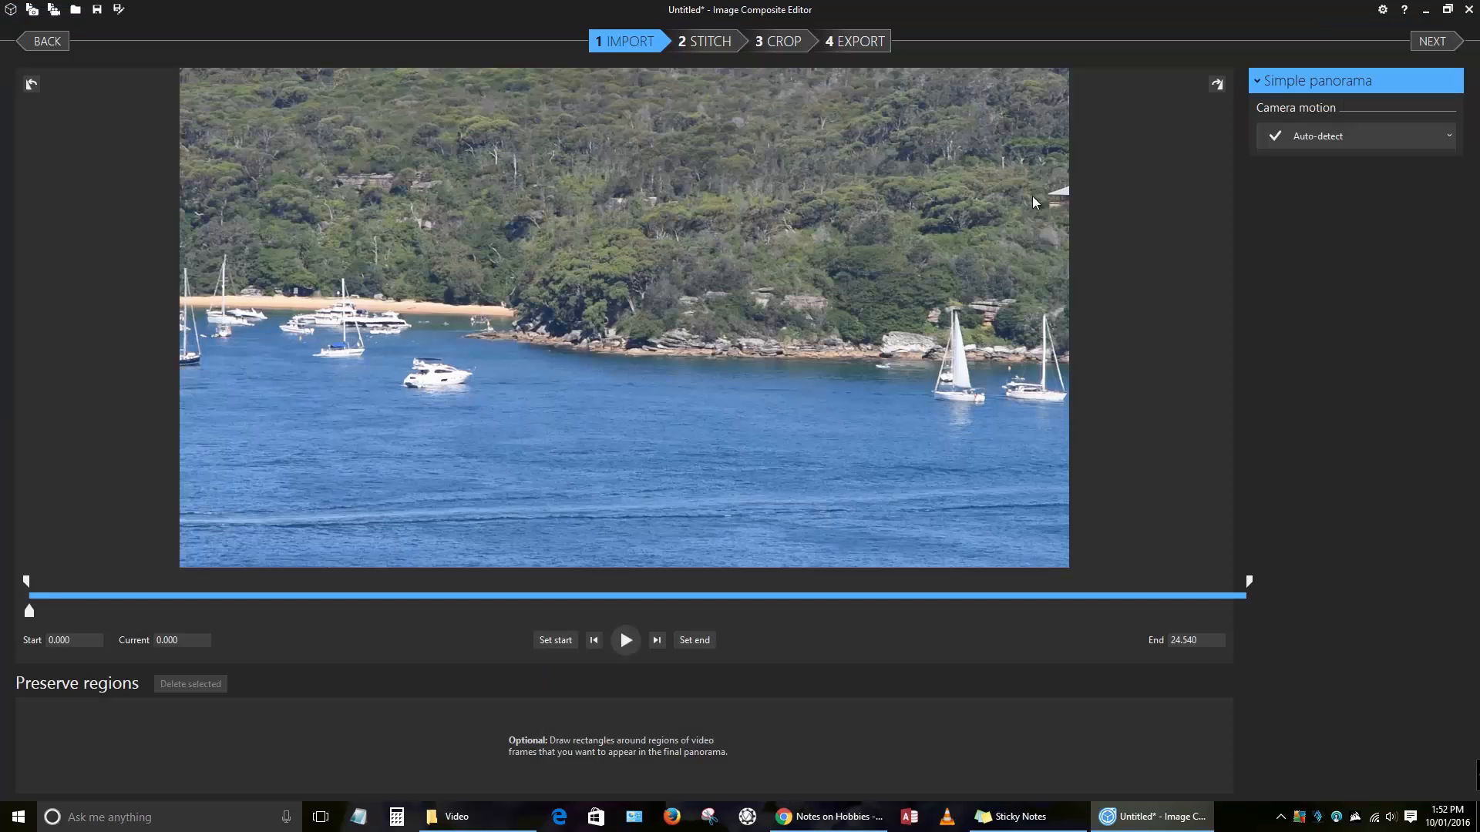
# Step: Play through the video, scrub back to about 7 seconds and set the clip's end at about 7.14 seconds
pyautogui.click(626, 641)
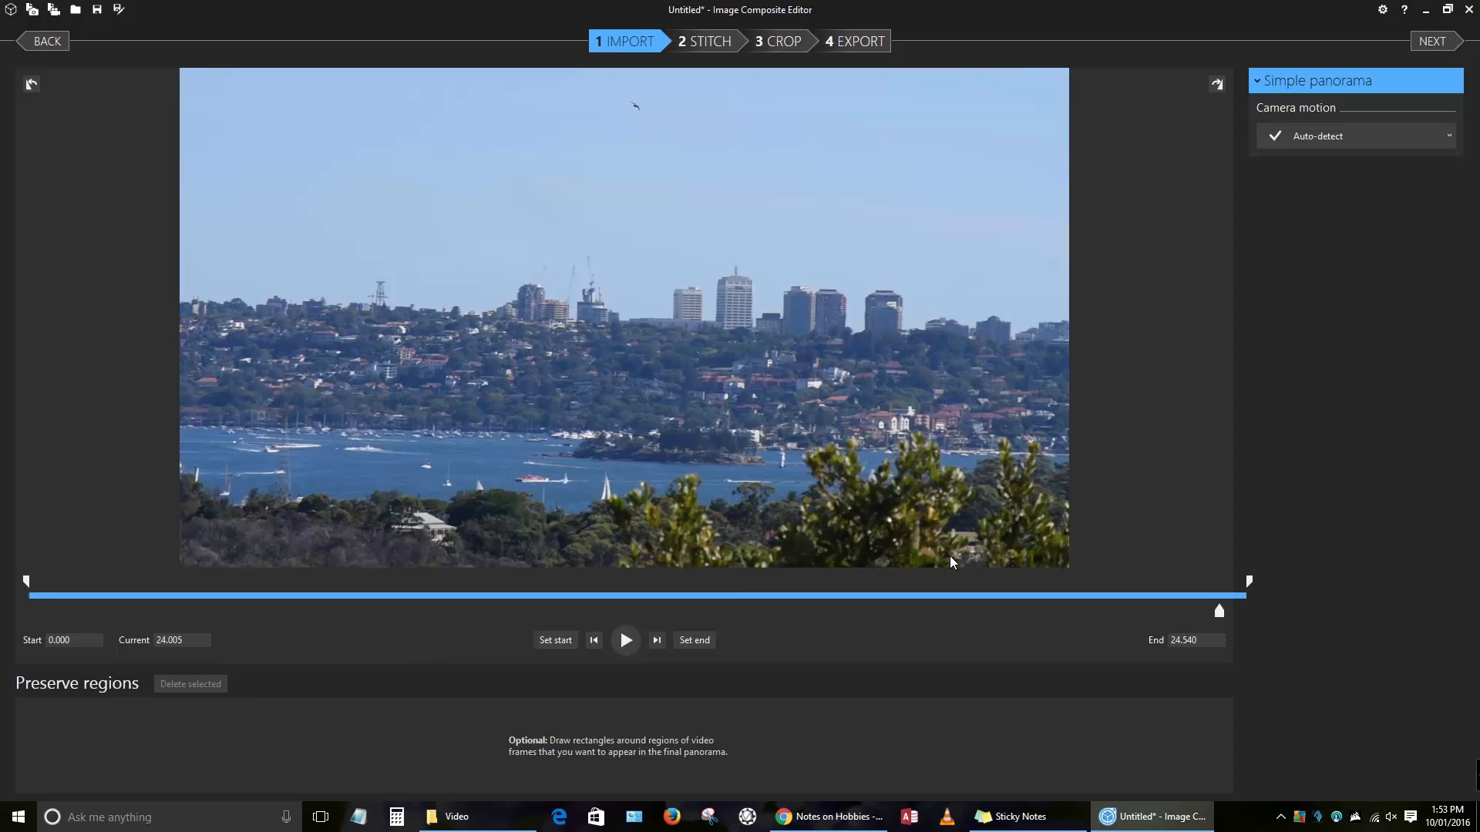
pyautogui.click(1225, 613)
pyautogui.moveTo(1225, 616)
pyautogui.mouseDown()
pyautogui.moveTo(816, 611)
pyautogui.moveTo(1186, 614)
pyautogui.moveTo(1165, 619)
pyautogui.mouseUp()
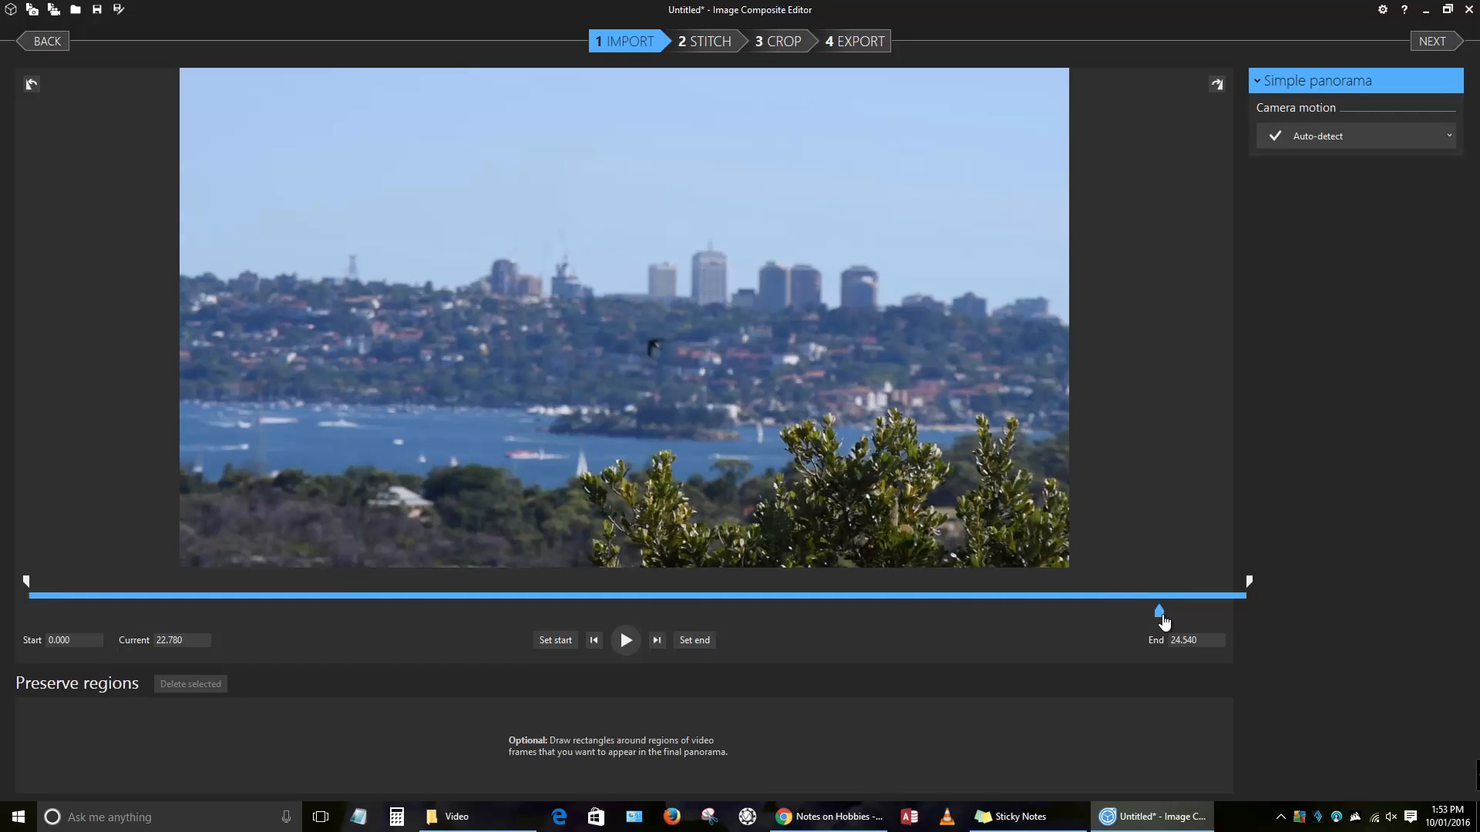
pyautogui.moveTo(1163, 621)
pyautogui.mouseDown()
pyautogui.moveTo(331, 591)
pyautogui.moveTo(167, 601)
pyautogui.moveTo(273, 616)
pyautogui.moveTo(3, 614)
pyautogui.moveTo(415, 595)
pyautogui.moveTo(344, 594)
pyautogui.moveTo(382, 592)
pyautogui.mouseUp()
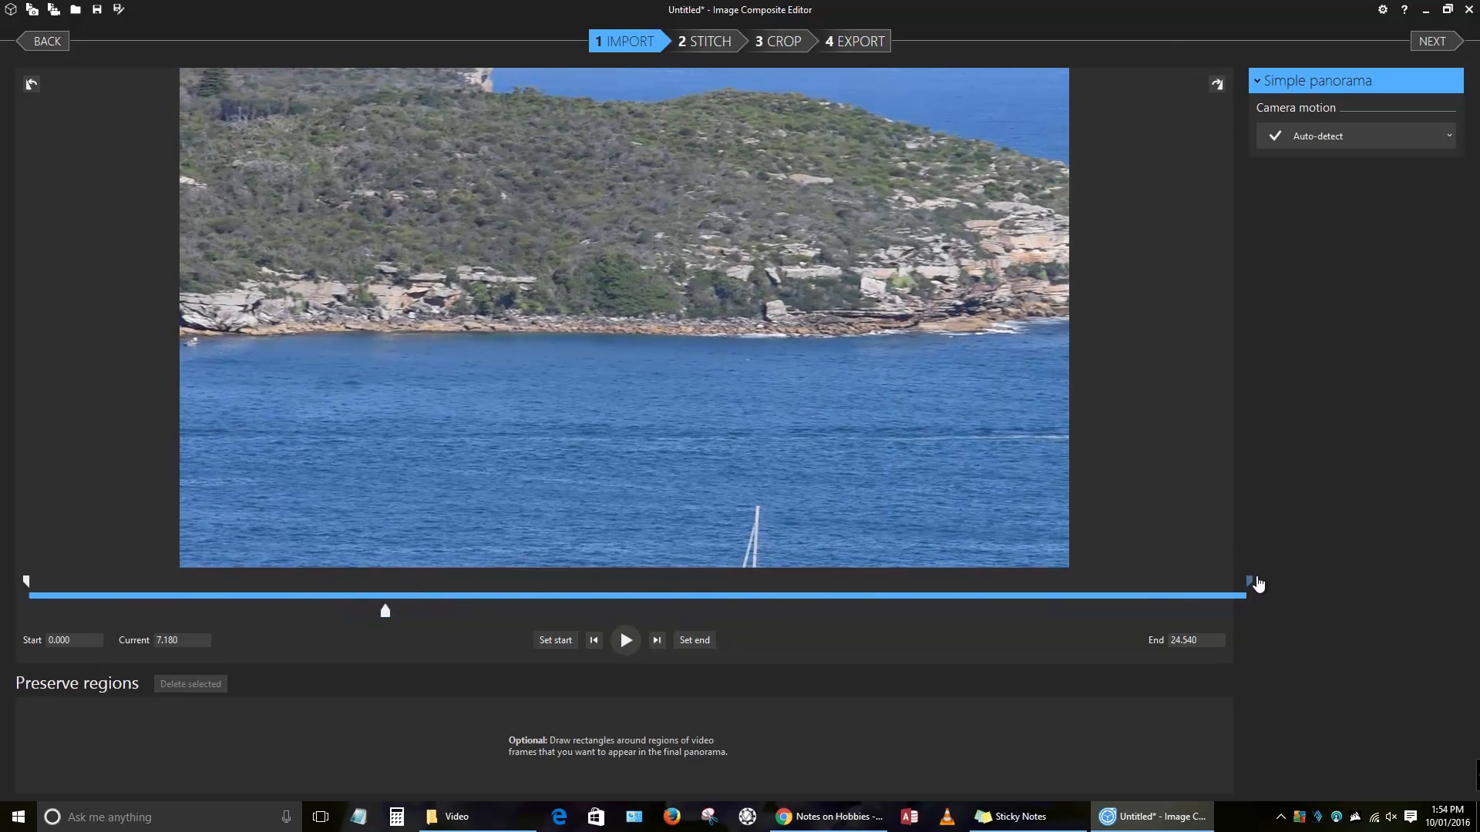
pyautogui.moveTo(1249, 581); pyautogui.dragTo(393, 566)
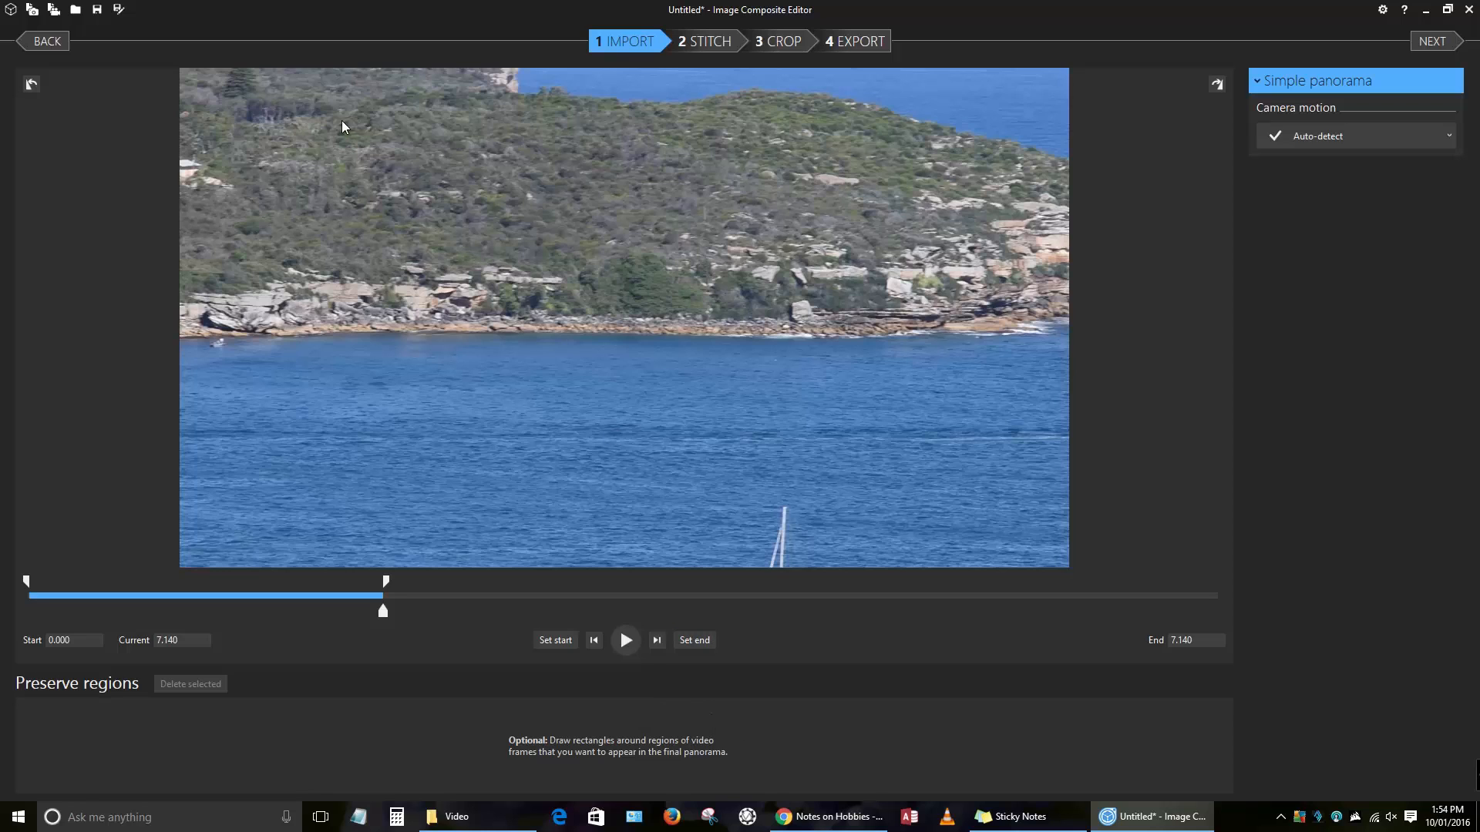
# Step: Draw a preserve region around the headland and water in the 7.140 second frame and delete it
pyautogui.moveTo(339, 116)
pyautogui.mouseDown()
pyautogui.moveTo(442, 375)
pyautogui.moveTo(1051, 450)
pyautogui.mouseUp()
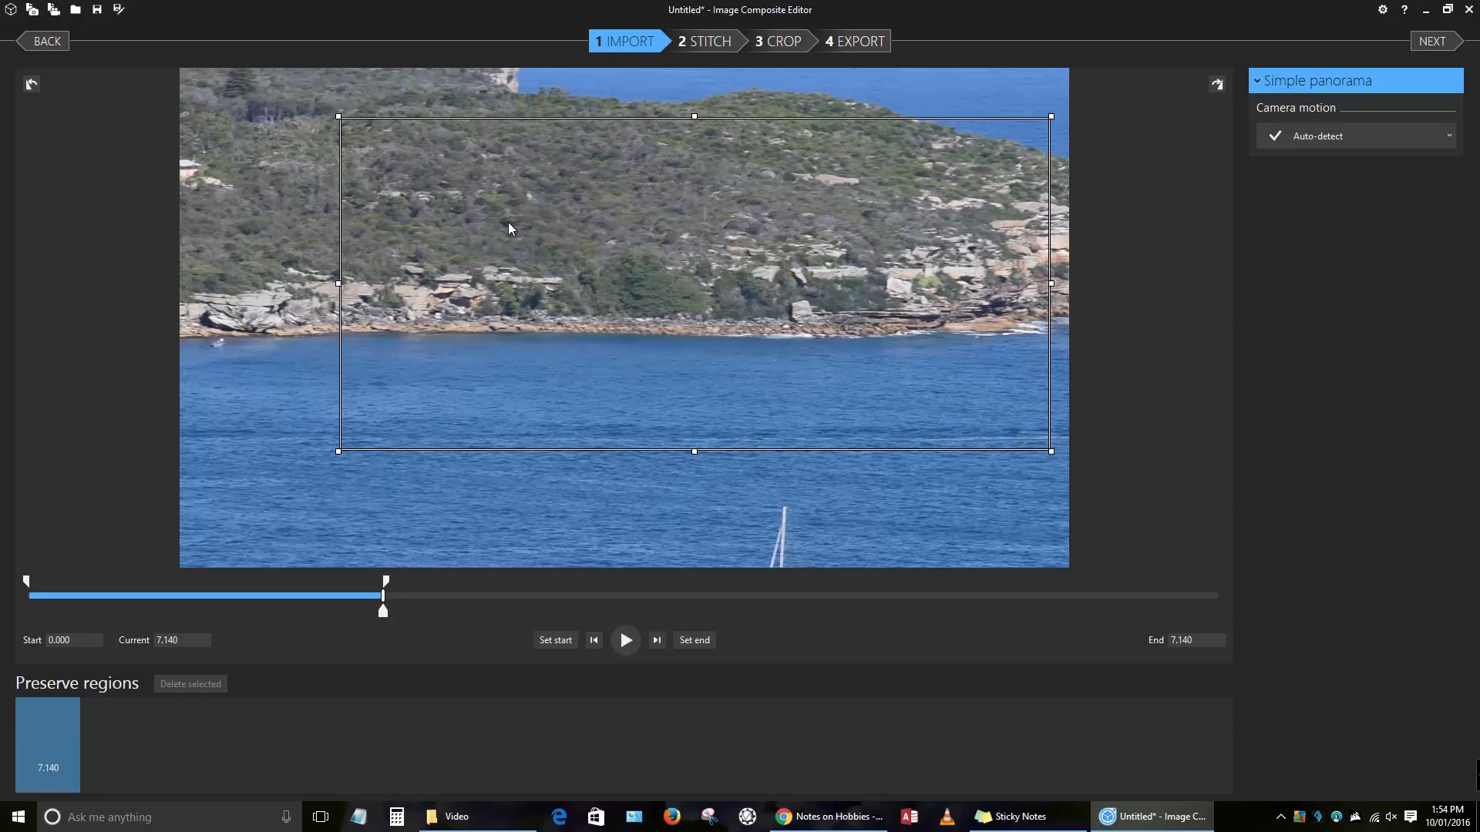
pyautogui.click(58, 734)
pyautogui.click(164, 686)
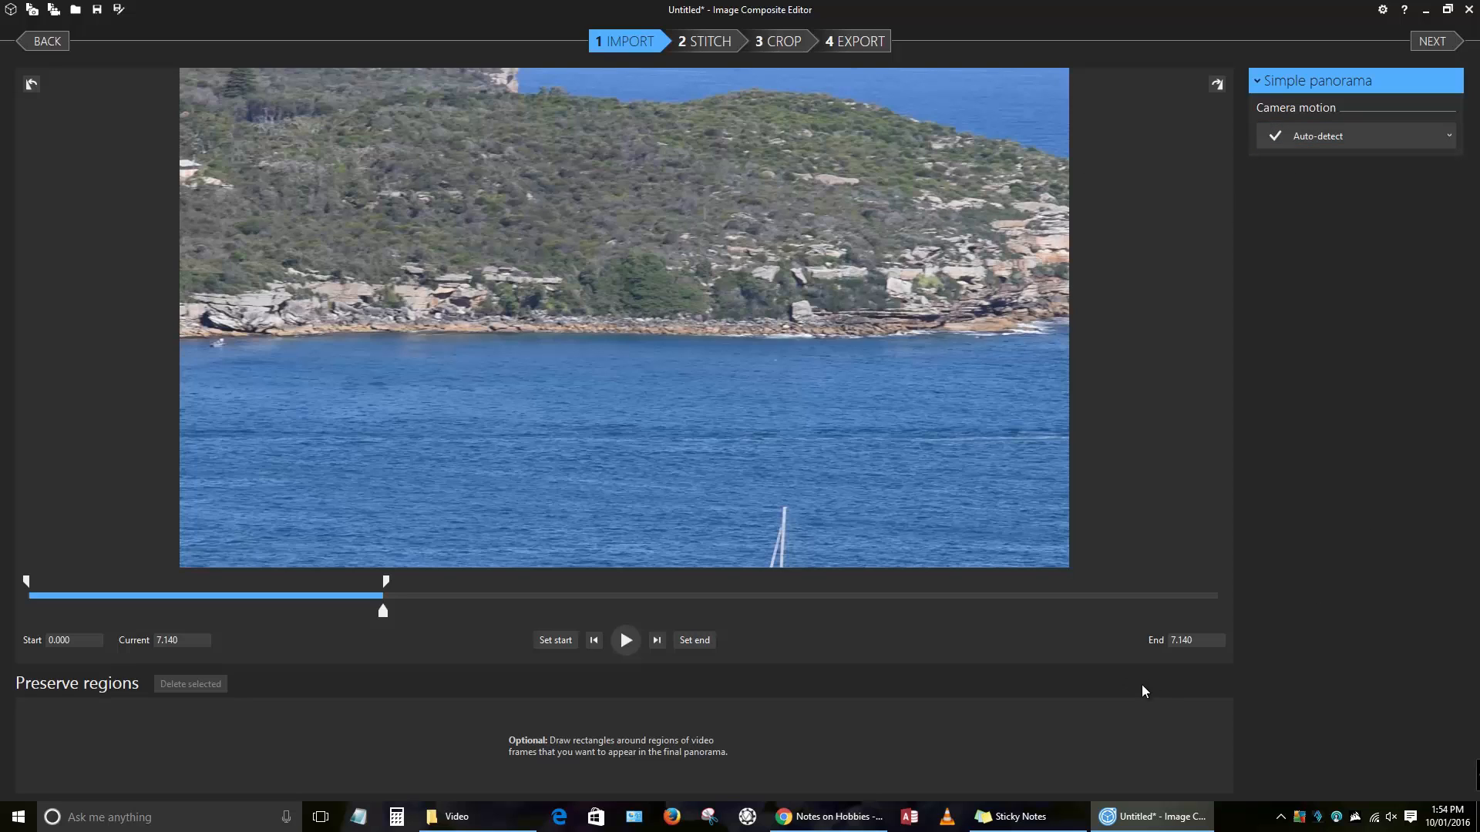
# Step: Stitch the trimmed video into a panorama and examine its central shoreline and boats up close
pyautogui.click(701, 42)
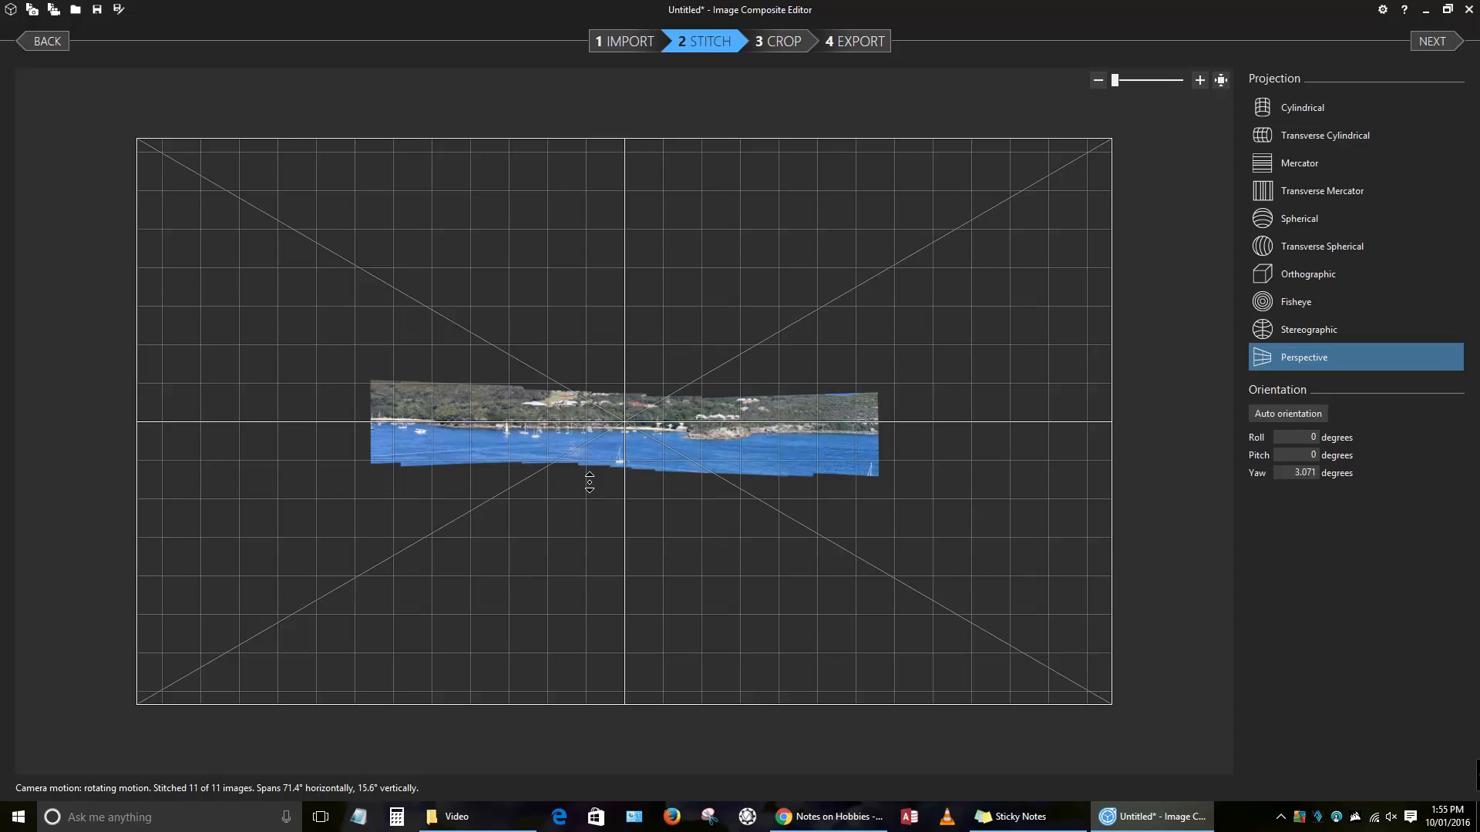
pyautogui.scroll(3, 592, 480)
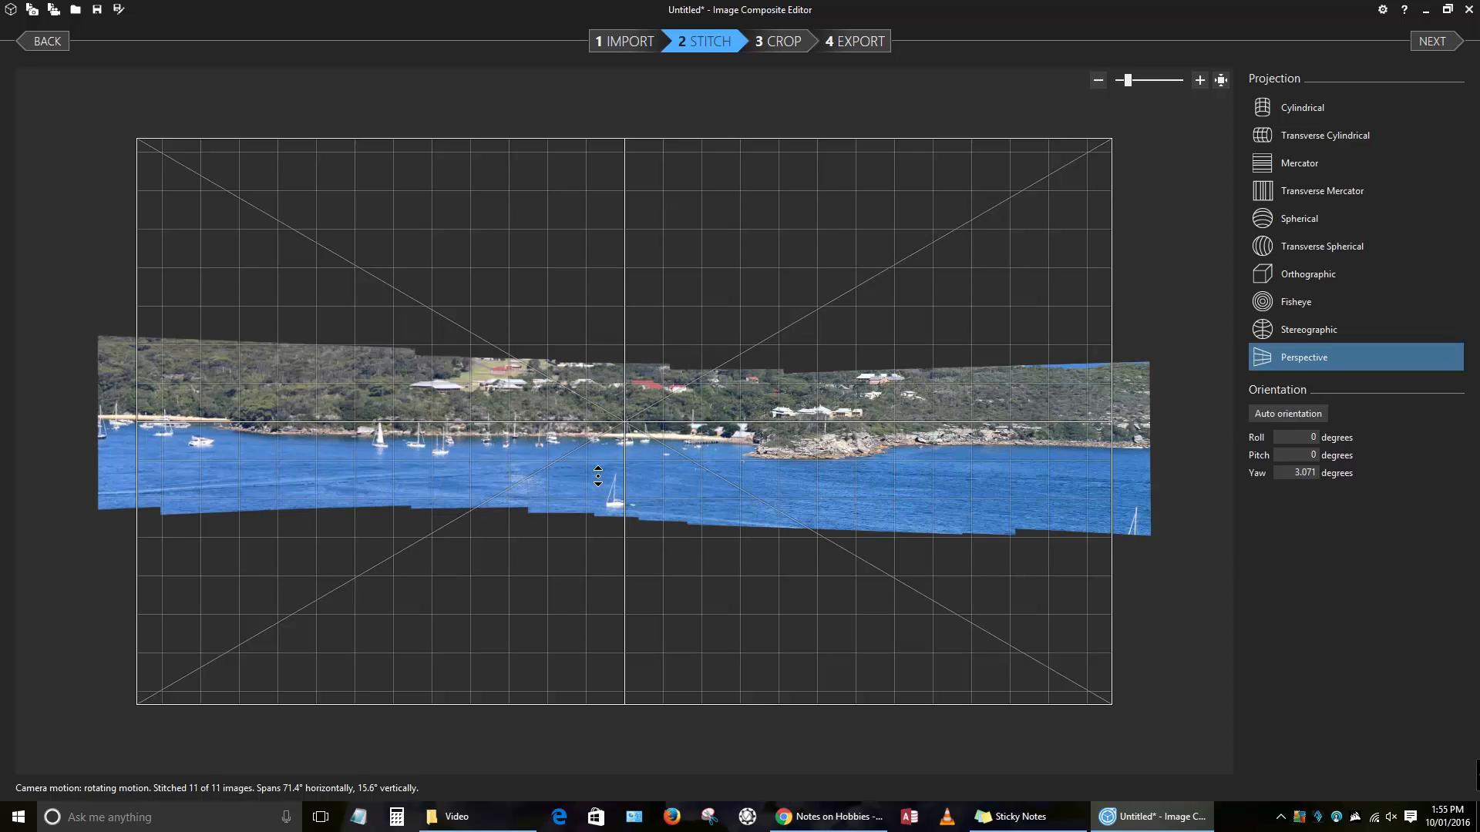
pyautogui.scroll(3, 598, 475)
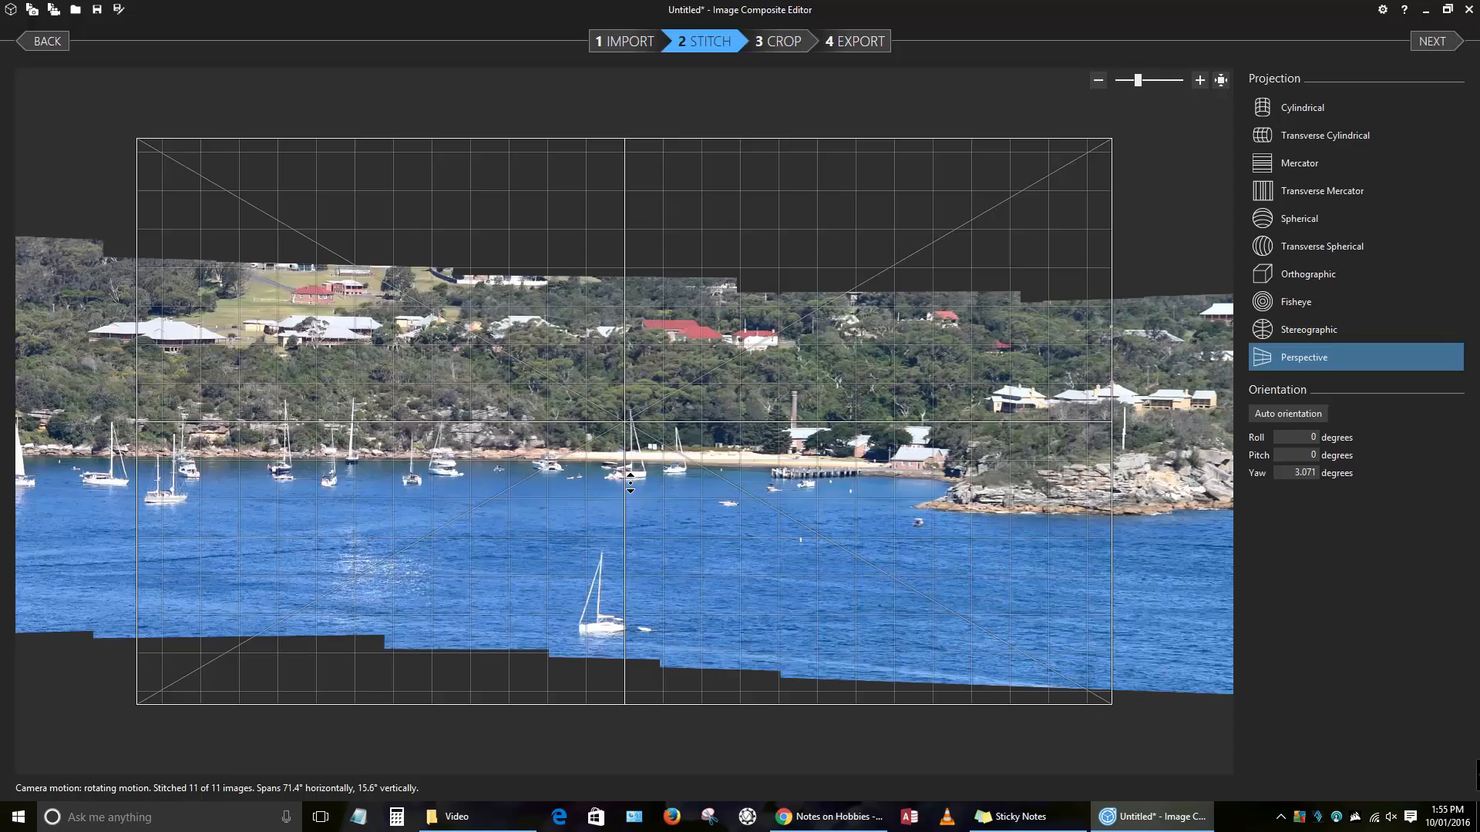
pyautogui.scroll(-3, 629, 481)
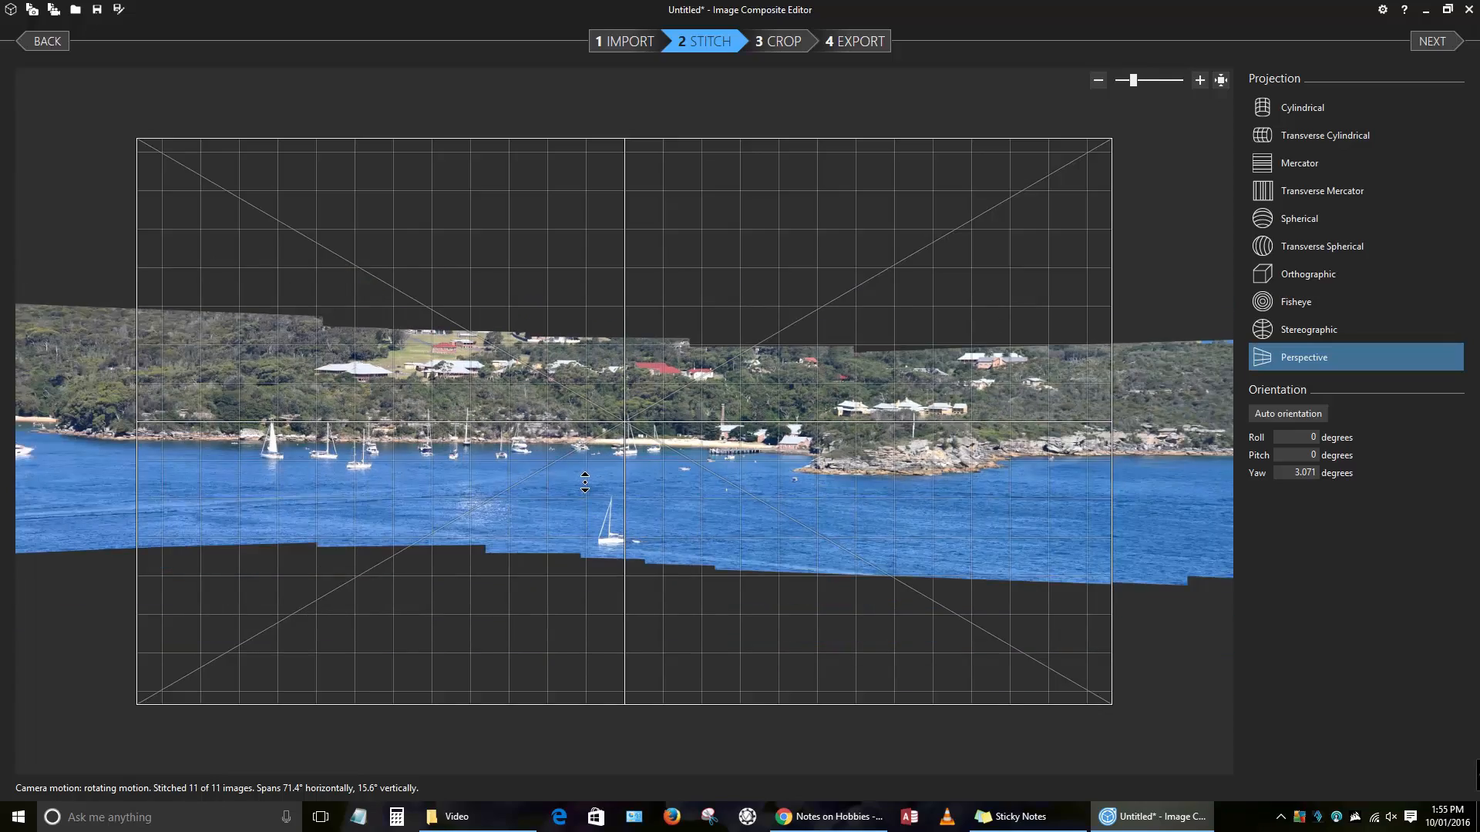
pyautogui.scroll(3, 585, 481)
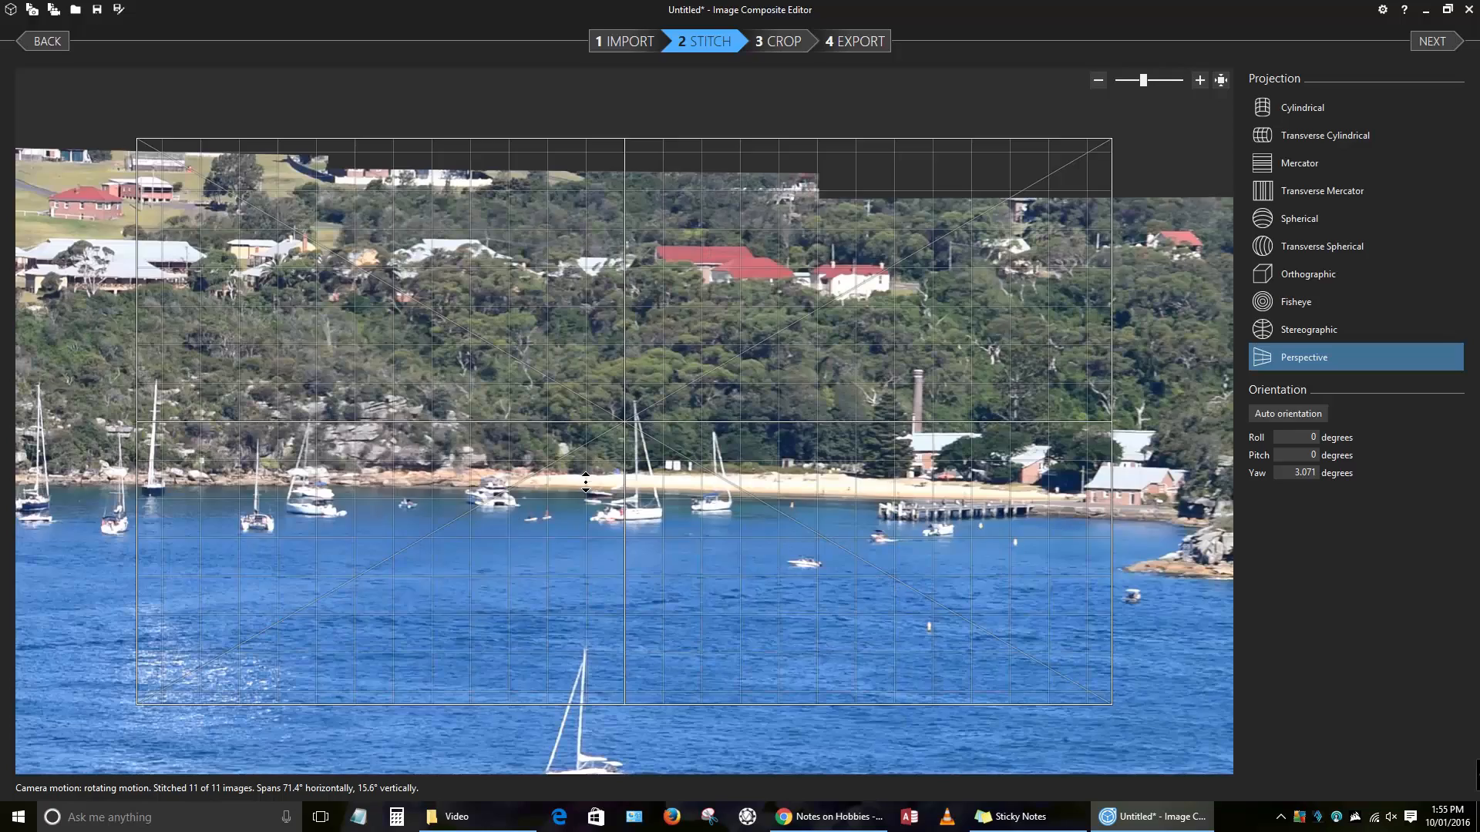
pyautogui.scroll(-2, 585, 481)
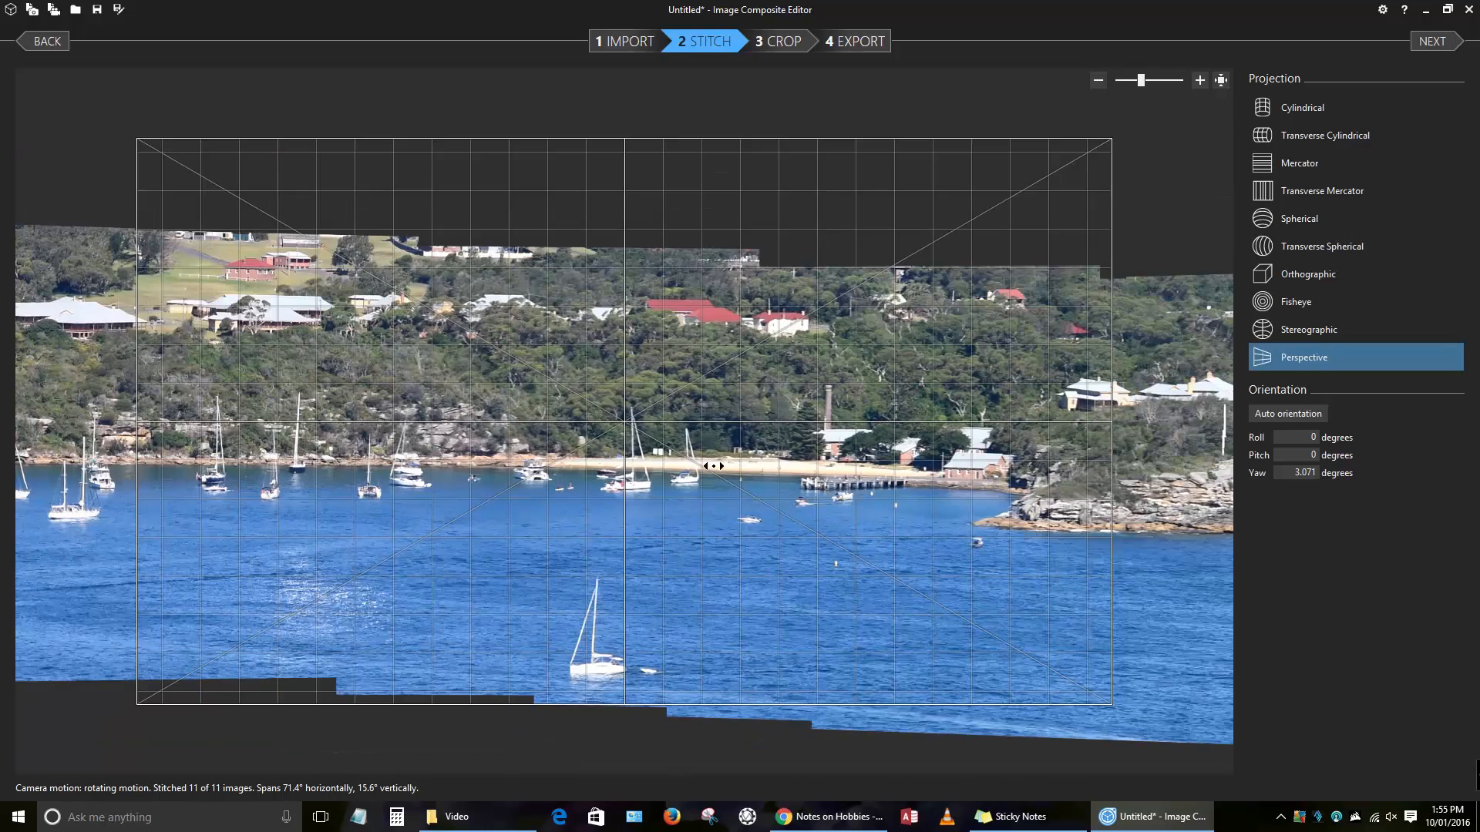
# Step: Shift the stitched video panorama sideways both ways to inspect its ends, finishing at a yaw of about -8.09 degrees
pyautogui.moveTo(348, 499); pyautogui.dragTo(842, 495)
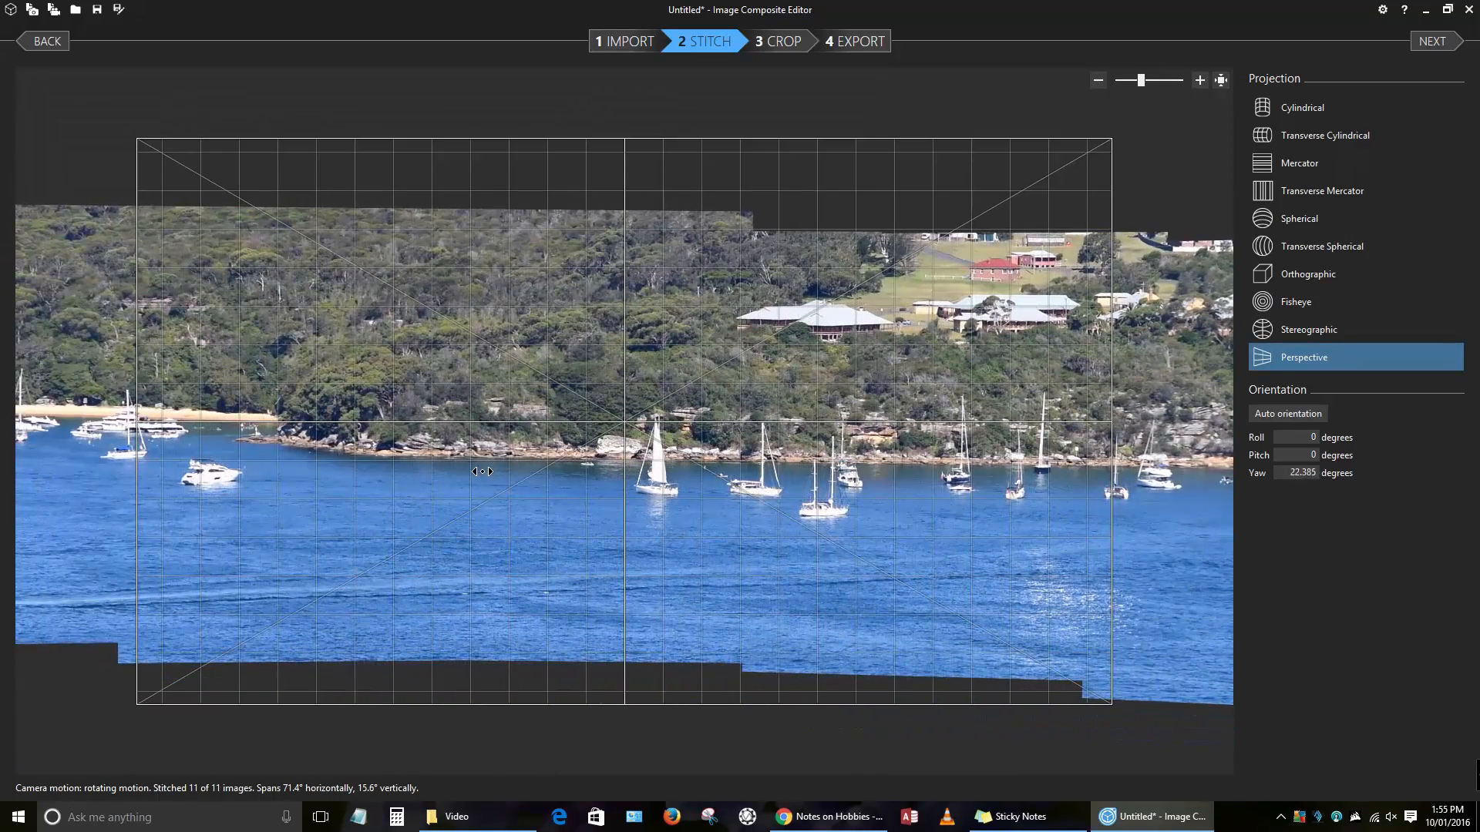
pyautogui.moveTo(462, 472); pyautogui.dragTo(401, 466)
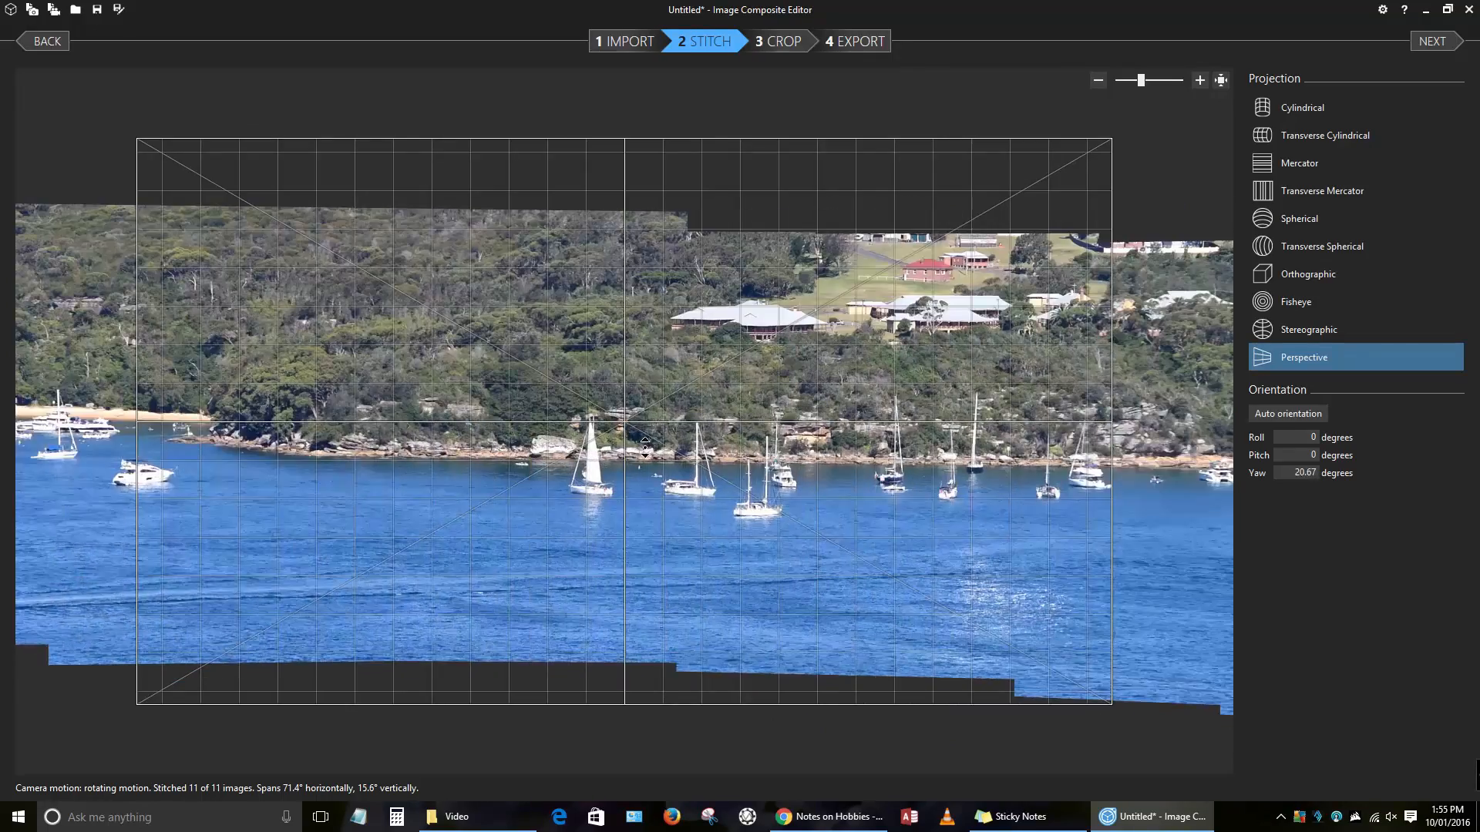
pyautogui.moveTo(979, 447); pyautogui.dragTo(524, 445)
pyautogui.scroll(-5, 741, 445)
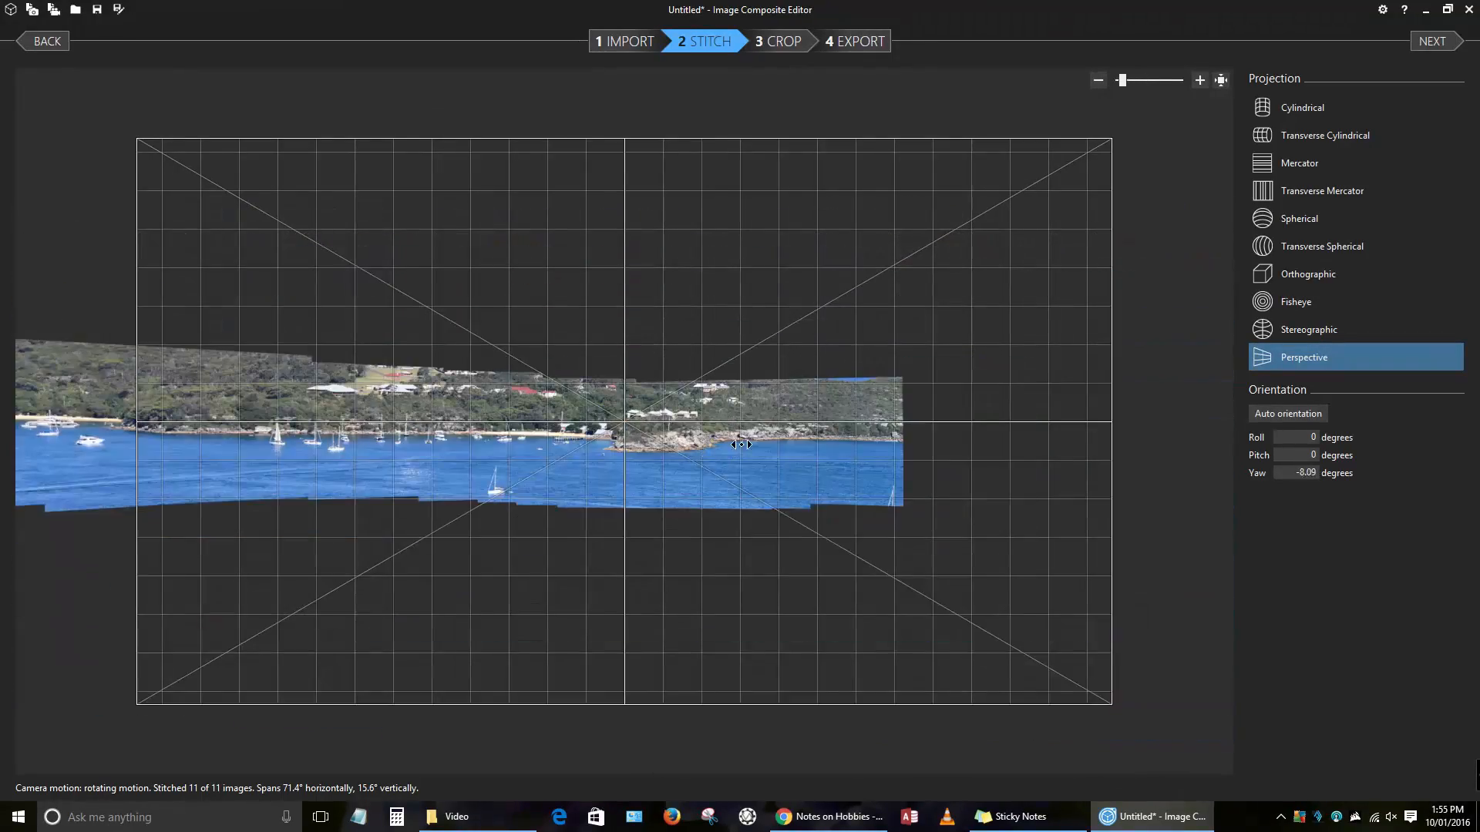
# Step: Shift the video panorama sideways to inspect its ends, restore its automatic orientation and proceed to the crop stage
pyautogui.moveTo(741, 445); pyautogui.dragTo(779, 438)
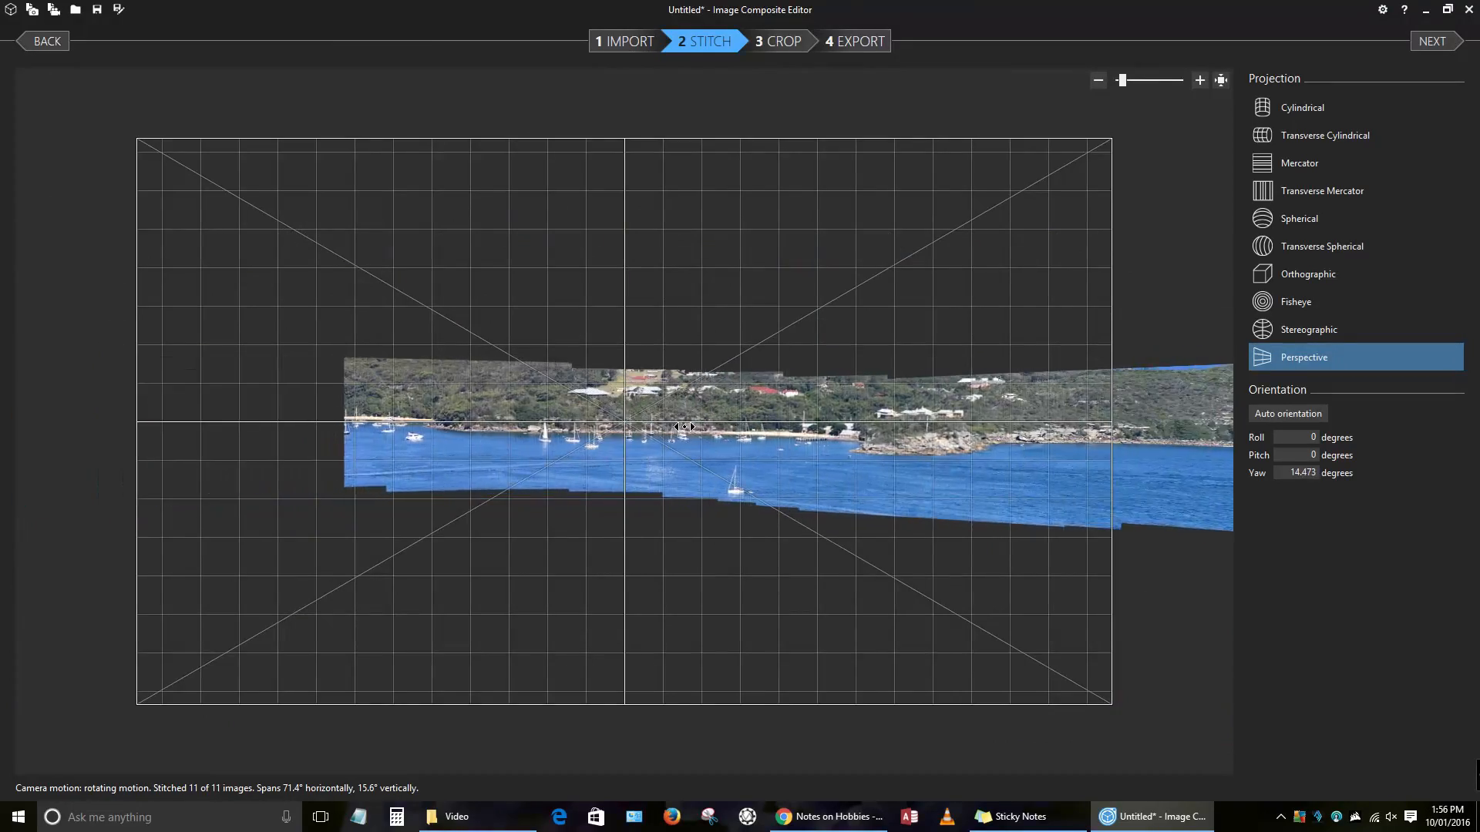
pyautogui.scroll(5, 685, 427)
pyautogui.moveTo(1113, 433); pyautogui.dragTo(742, 447)
pyautogui.moveTo(873, 445)
pyautogui.mouseDown()
pyautogui.moveTo(737, 408)
pyautogui.moveTo(698, 414)
pyautogui.moveTo(890, 437)
pyautogui.mouseUp()
pyautogui.scroll(-3, 890, 437)
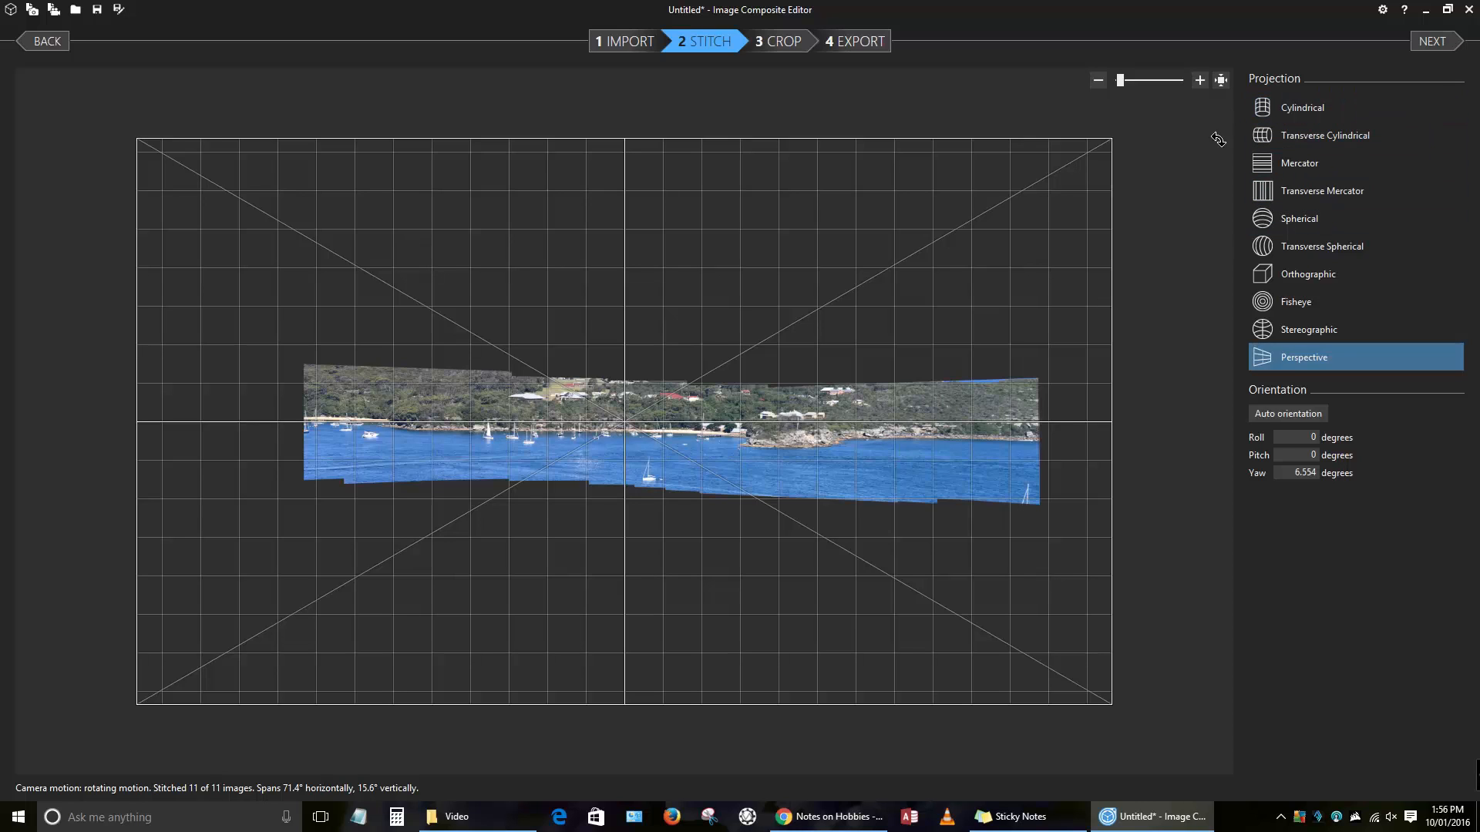
pyautogui.click(1274, 409)
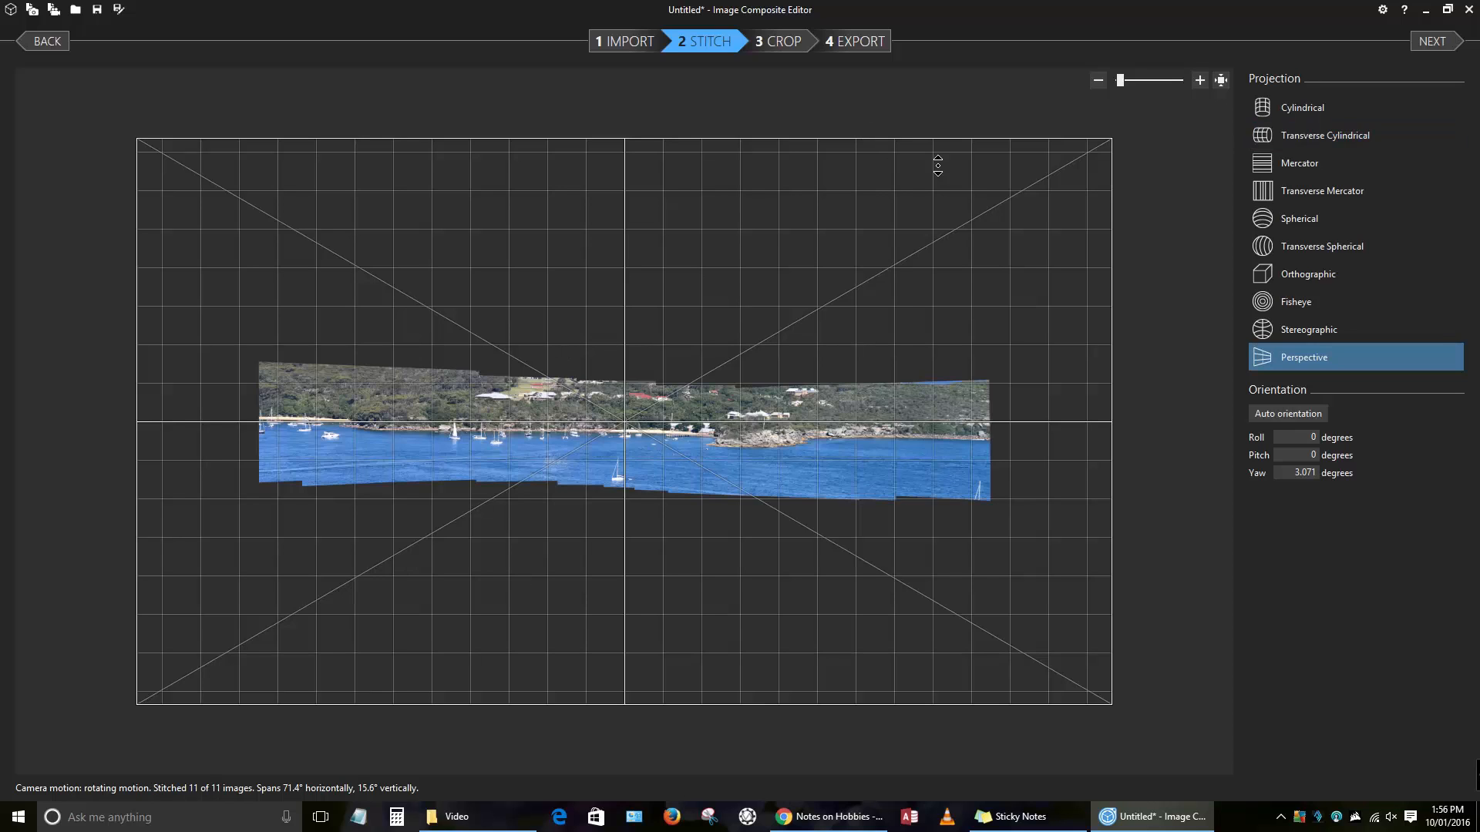
pyautogui.click(777, 46)
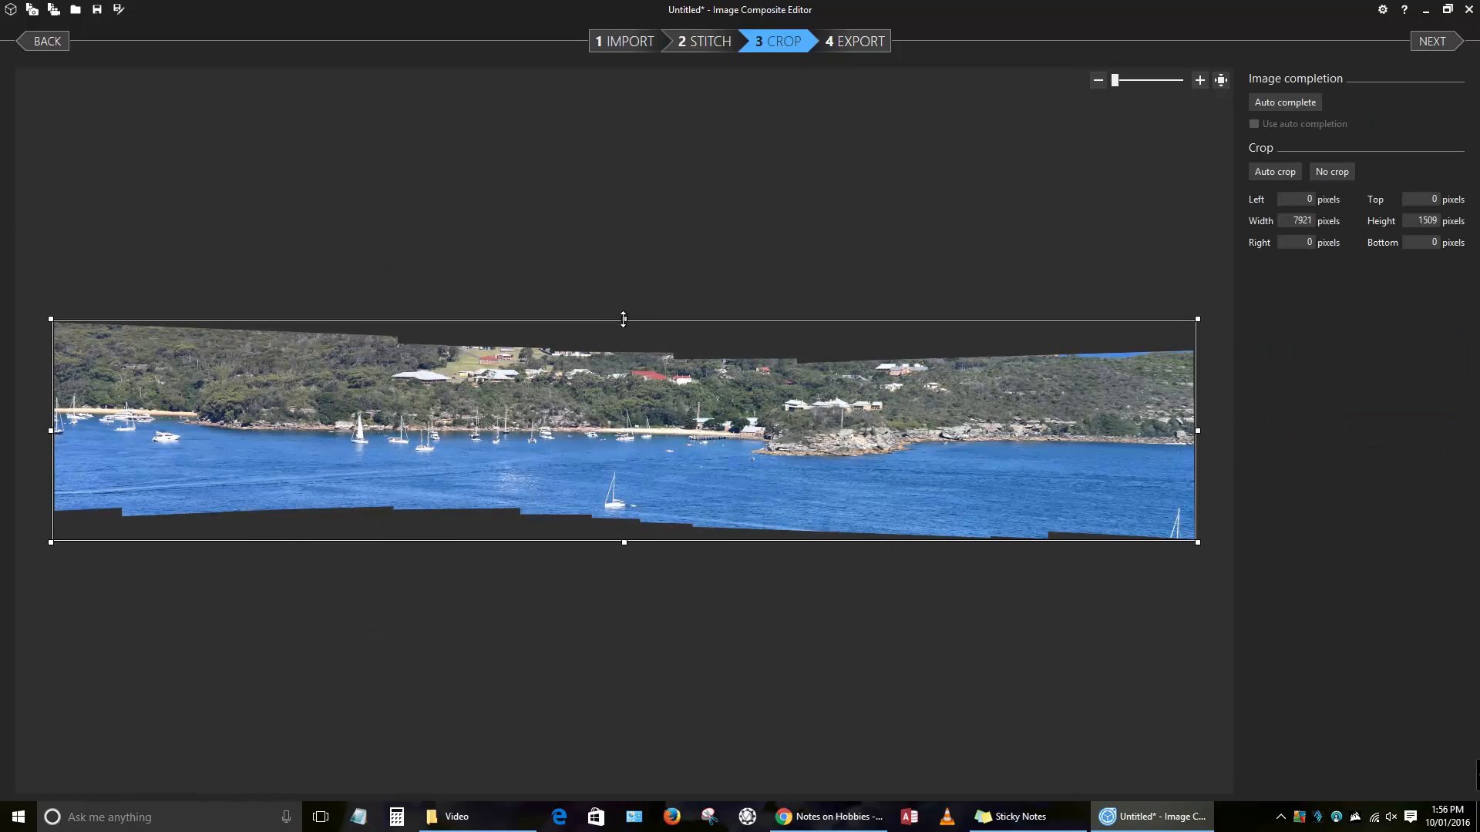
# Step: Crop the panorama's uneven edges by about 310 pixels at the top, 252 at the bottom, 48 left and 54 right
pyautogui.moveTo(624, 319); pyautogui.dragTo(624, 363)
pyautogui.moveTo(625, 541); pyautogui.dragTo(624, 506)
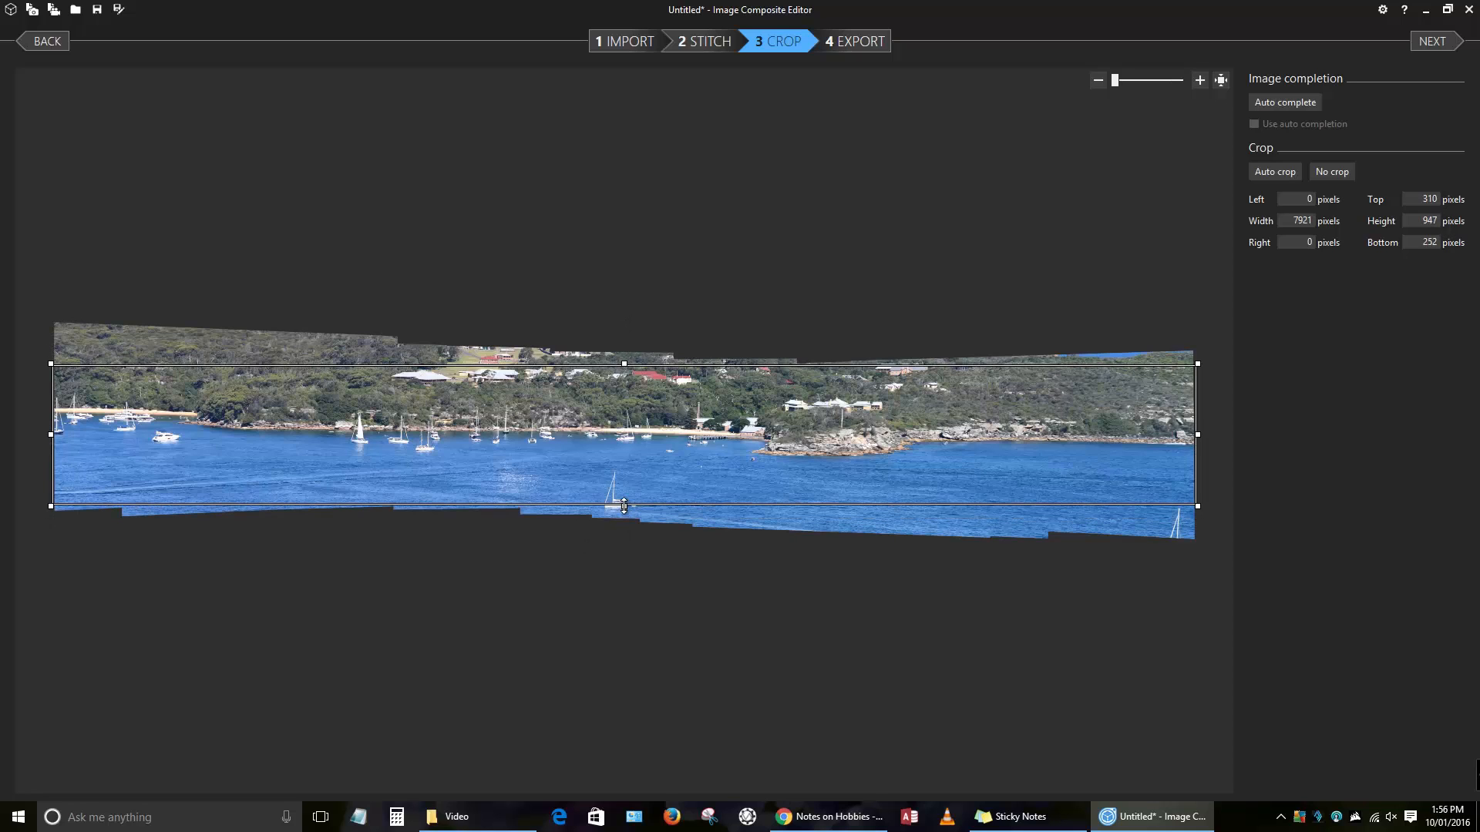
pyautogui.moveTo(51, 436); pyautogui.dragTo(58, 436)
pyautogui.moveTo(1197, 437); pyautogui.dragTo(1187, 437)
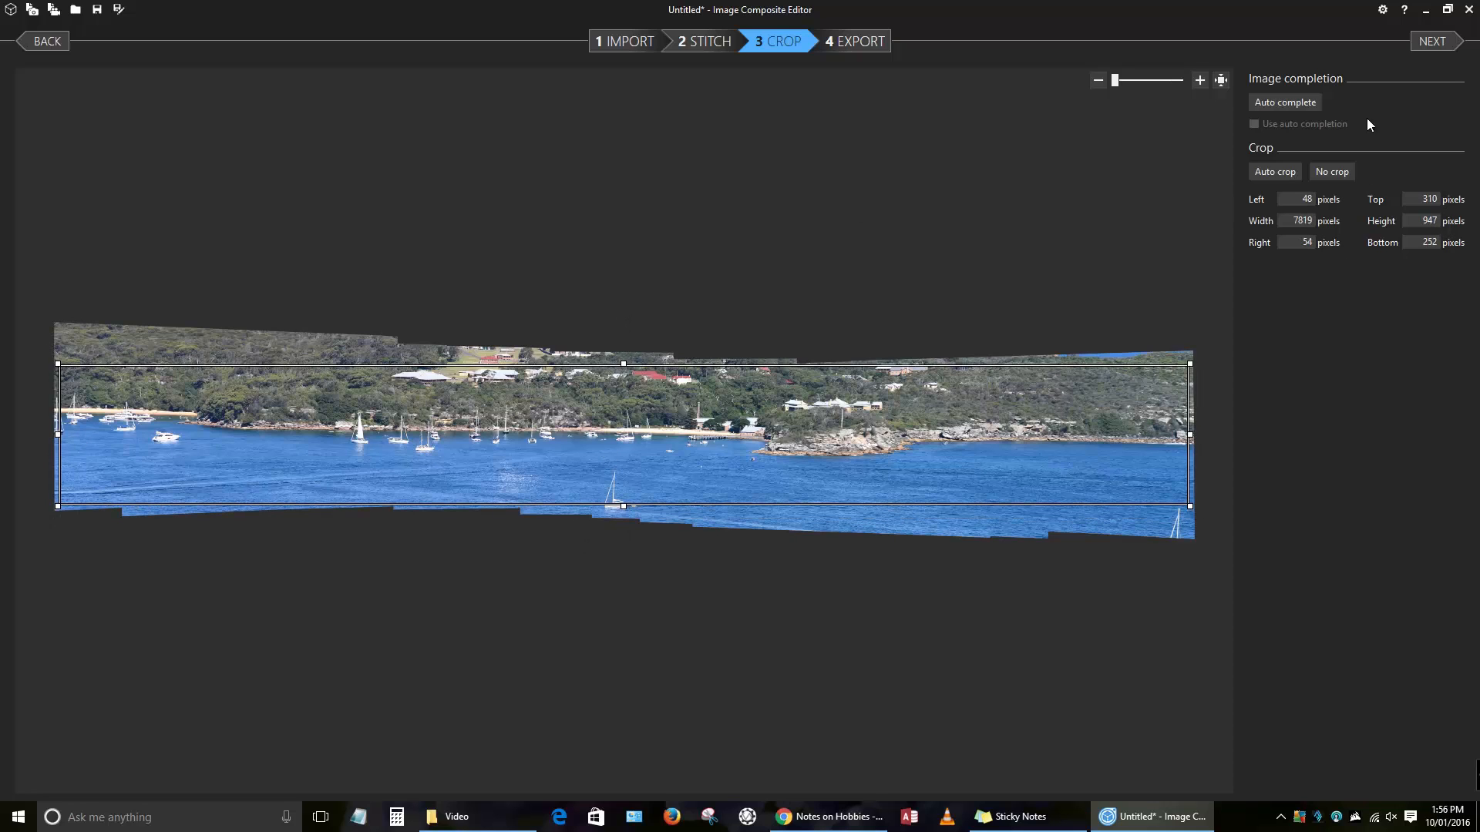
# Step: Try auto completion to fill the panorama's missing edges, and turn it off again
pyautogui.click(1261, 107)
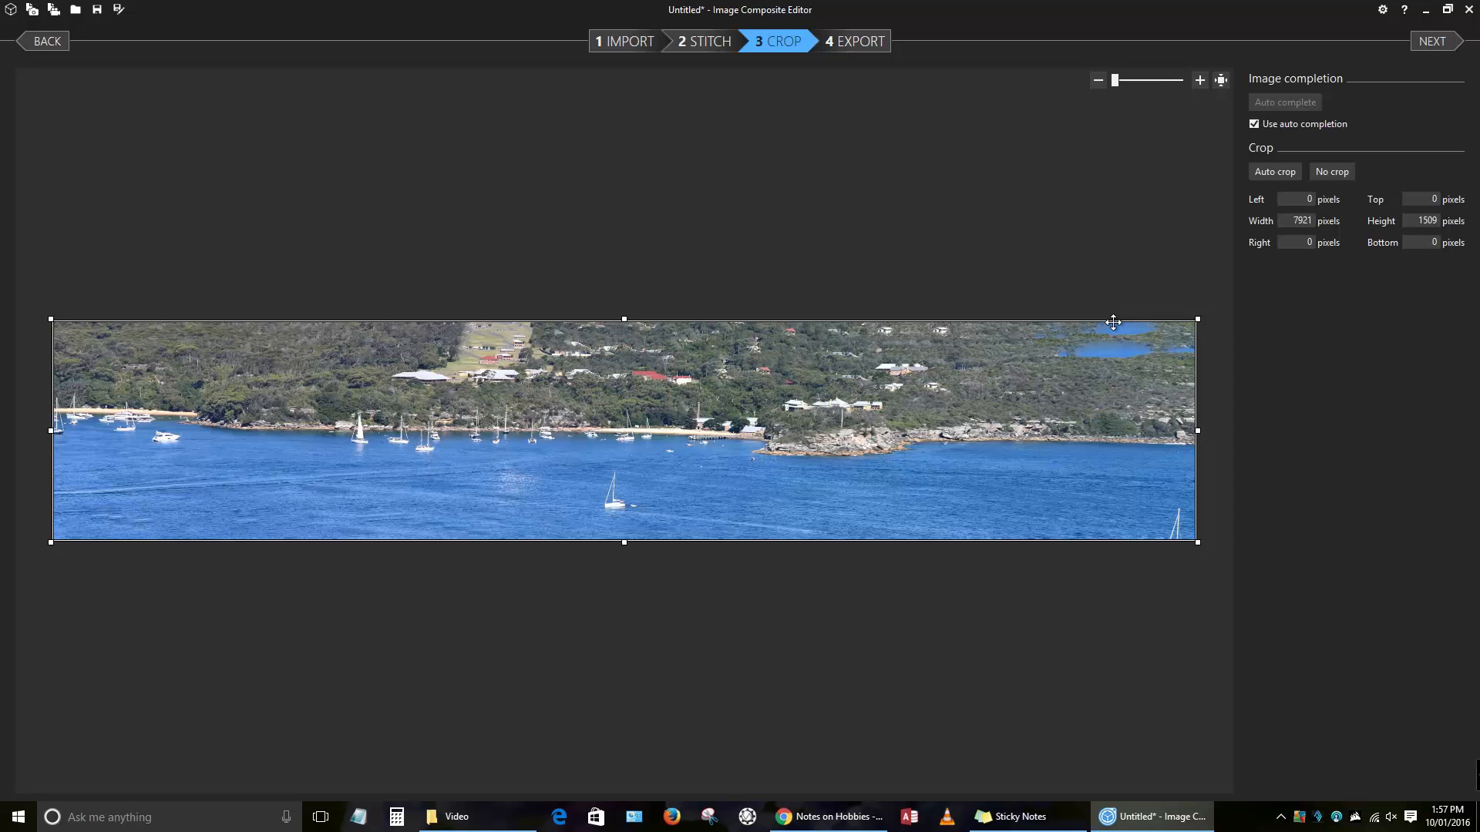
pyautogui.click(1254, 124)
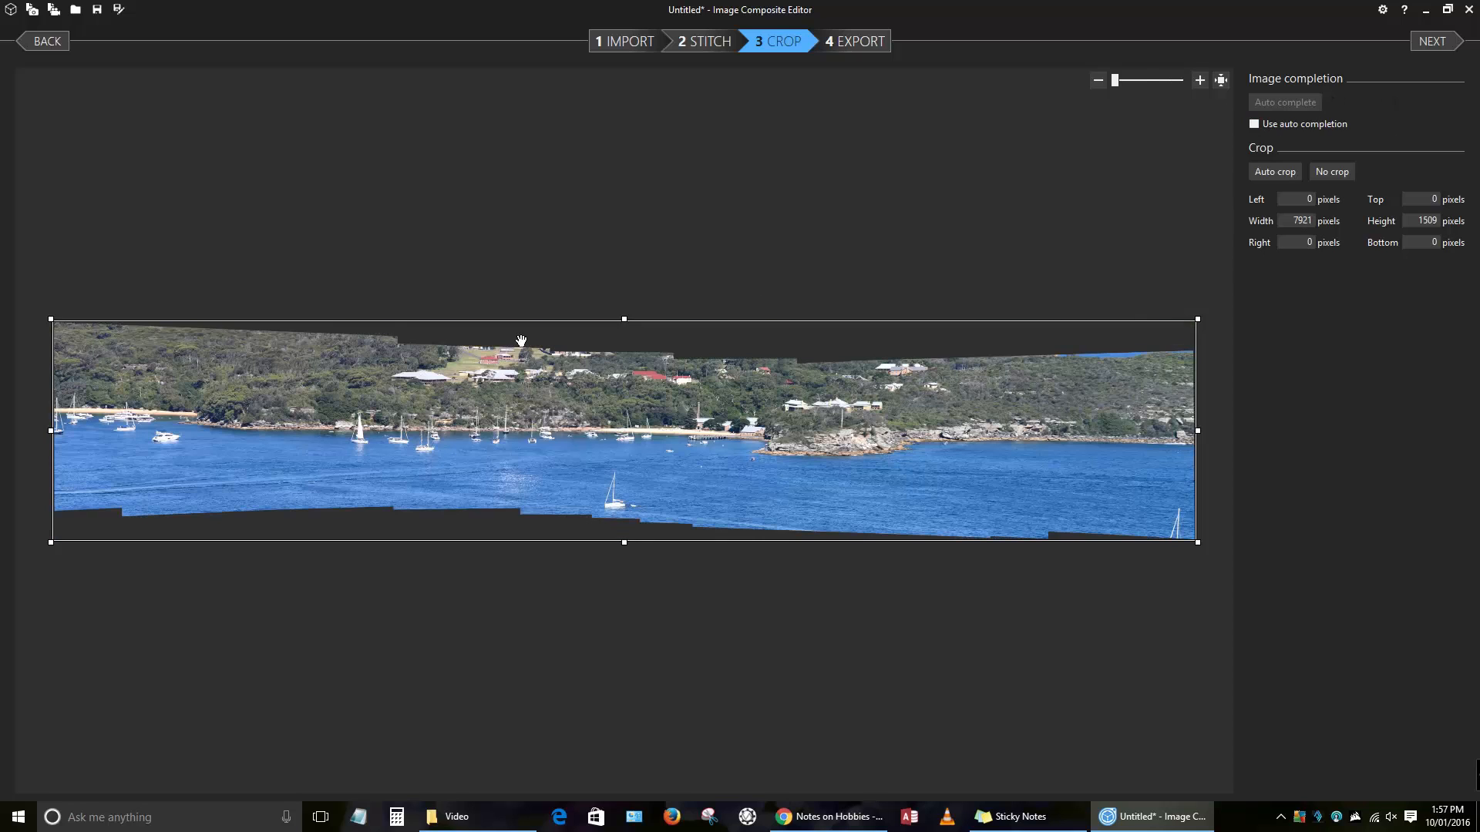
# Step: Crop the panorama by about 321 pixels at the top, 257 bottom, 43 left and 54 right, and proceed to export
pyautogui.moveTo(623, 318); pyautogui.dragTo(623, 365)
pyautogui.moveTo(623, 542); pyautogui.dragTo(622, 505)
pyautogui.moveTo(1196, 436); pyautogui.dragTo(1190, 436)
pyautogui.moveTo(50, 436); pyautogui.dragTo(52, 437)
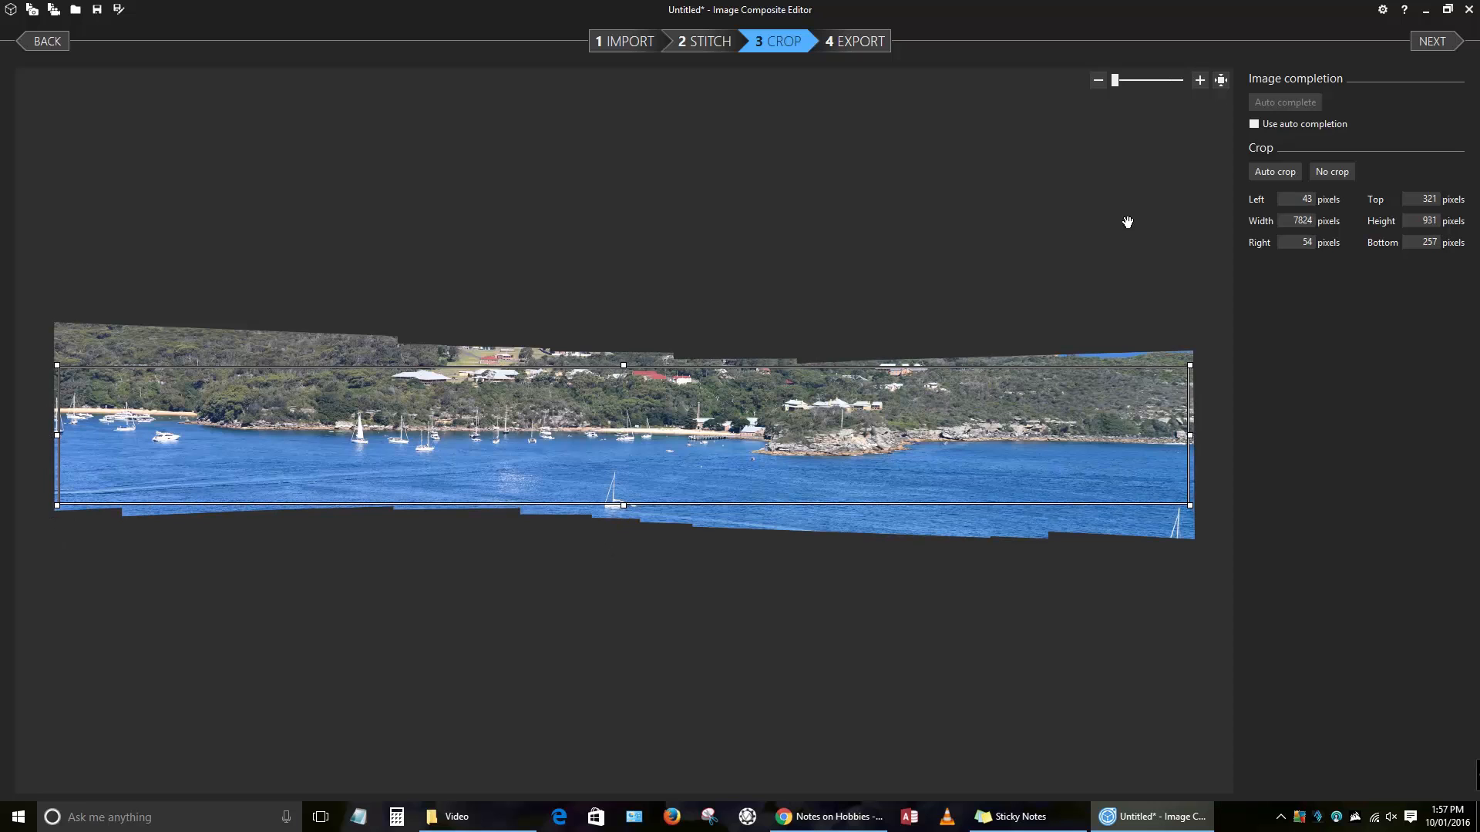
pyautogui.click(806, 53)
# Step: Examine the cropped panorama up close along its whole shoreline, from the moored boats past the rocky headland, and return to the full view
pyautogui.scroll(3, 217, 468)
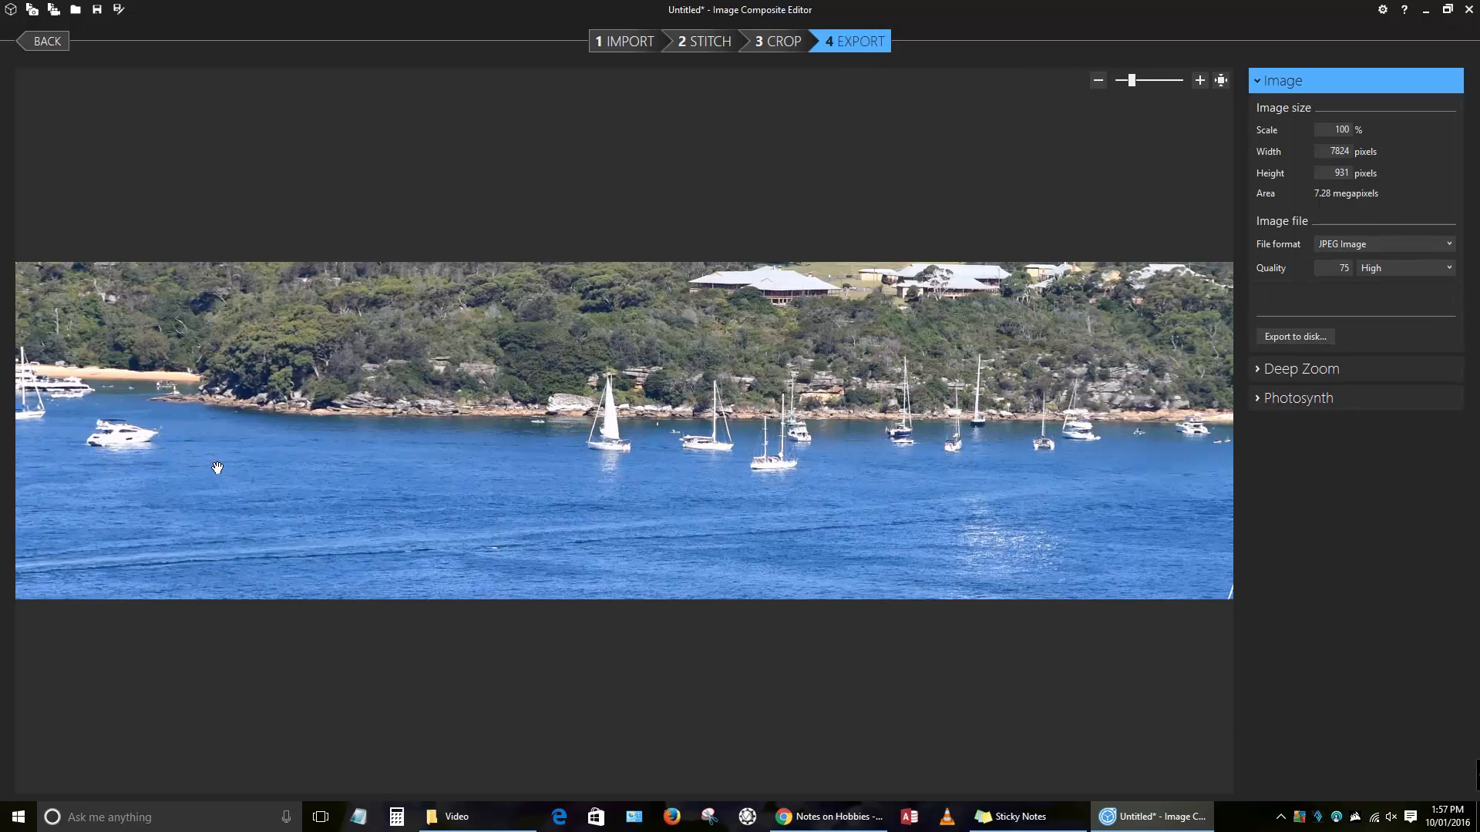
pyautogui.scroll(3, 217, 468)
pyautogui.moveTo(218, 468); pyautogui.dragTo(924, 502)
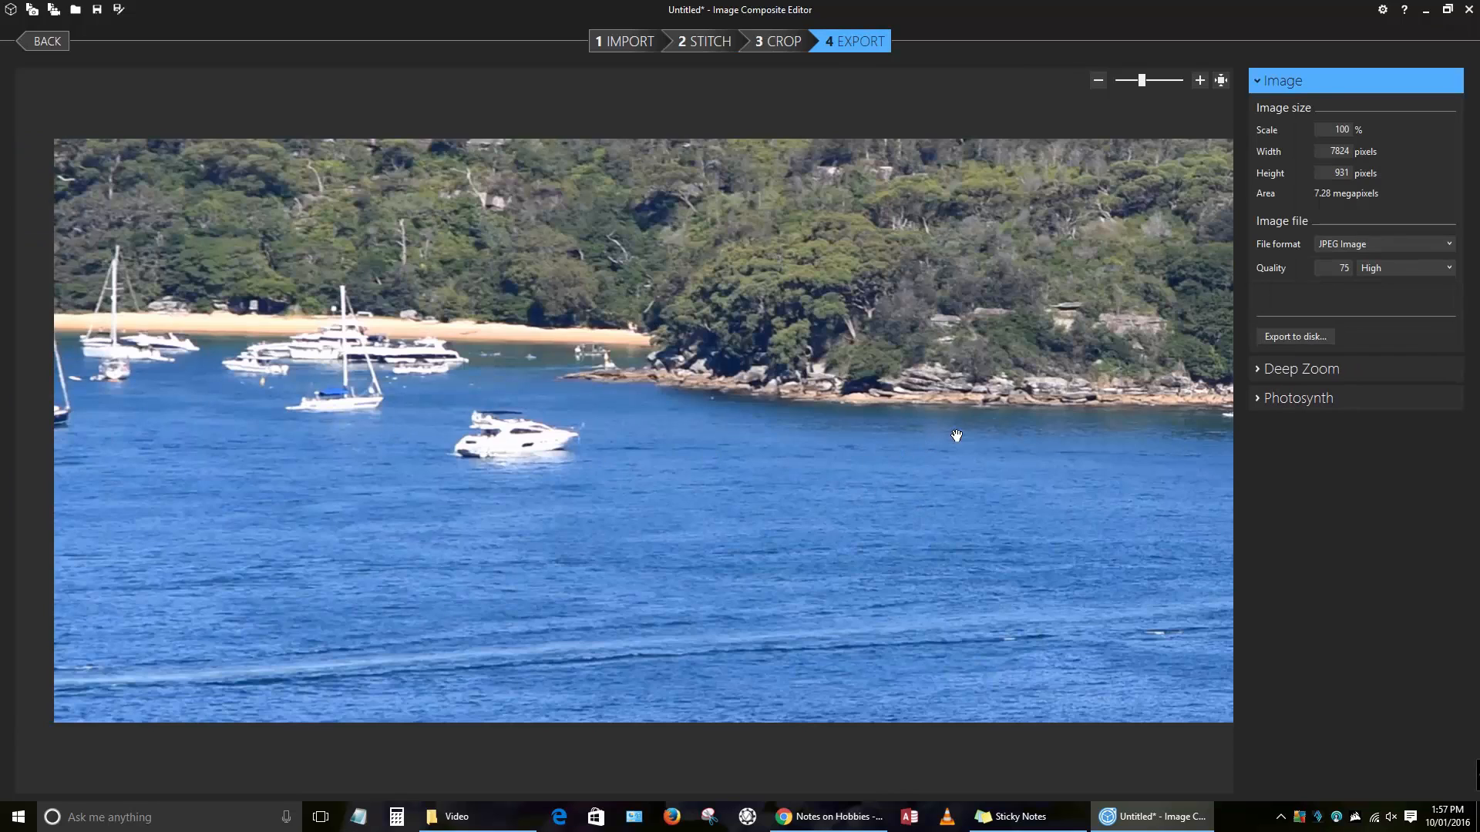
pyautogui.moveTo(1026, 432); pyautogui.dragTo(617, 422)
pyautogui.moveTo(917, 415); pyautogui.dragTo(554, 416)
pyautogui.moveTo(940, 416)
pyautogui.mouseDown()
pyautogui.moveTo(587, 417)
pyautogui.moveTo(825, 412)
pyautogui.moveTo(617, 397)
pyautogui.mouseUp()
pyautogui.moveTo(972, 397); pyautogui.dragTo(641, 397)
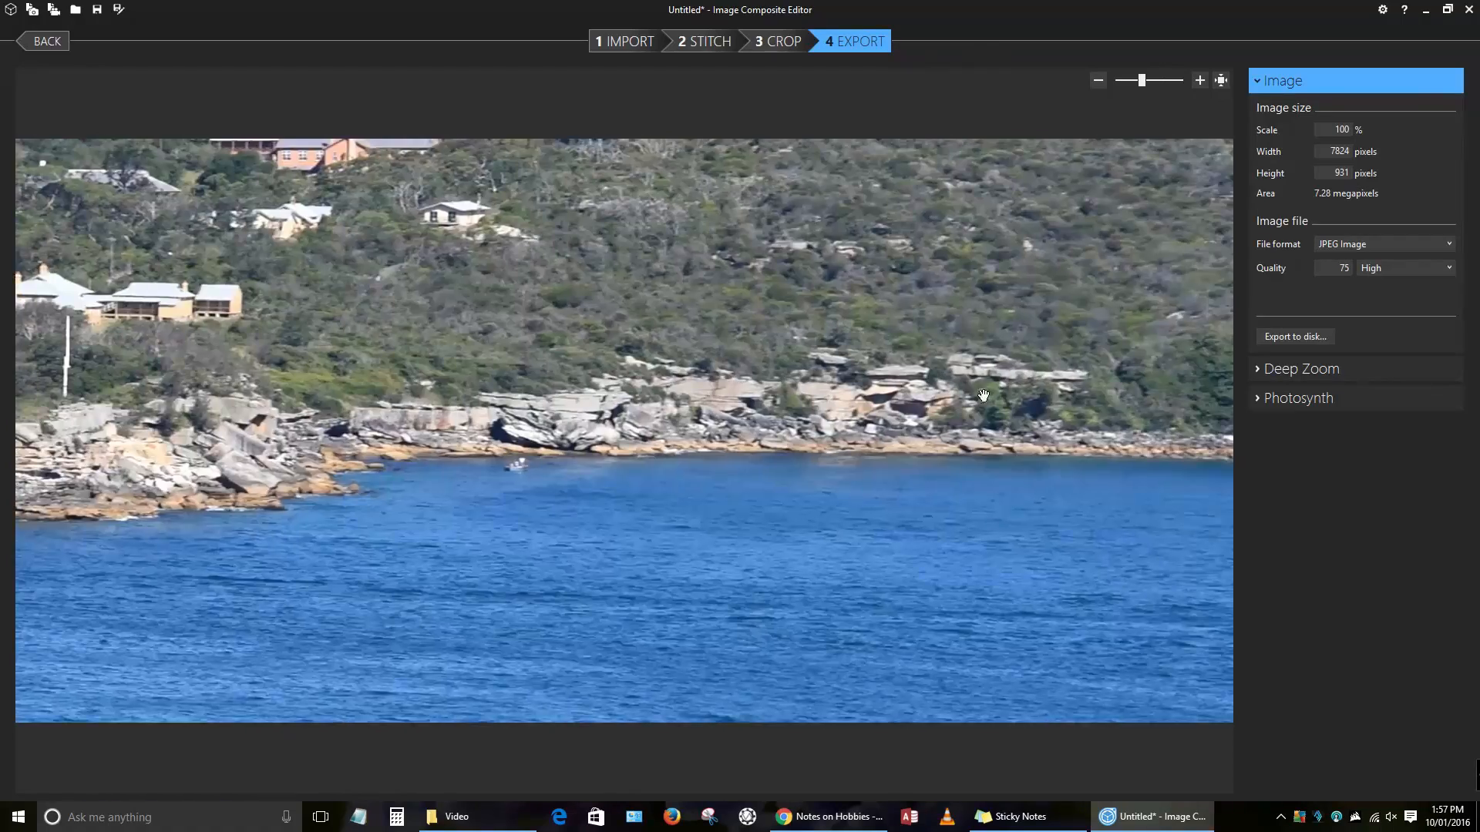
pyautogui.moveTo(1028, 370); pyautogui.dragTo(667, 368)
pyautogui.scroll(-5, 697, 361)
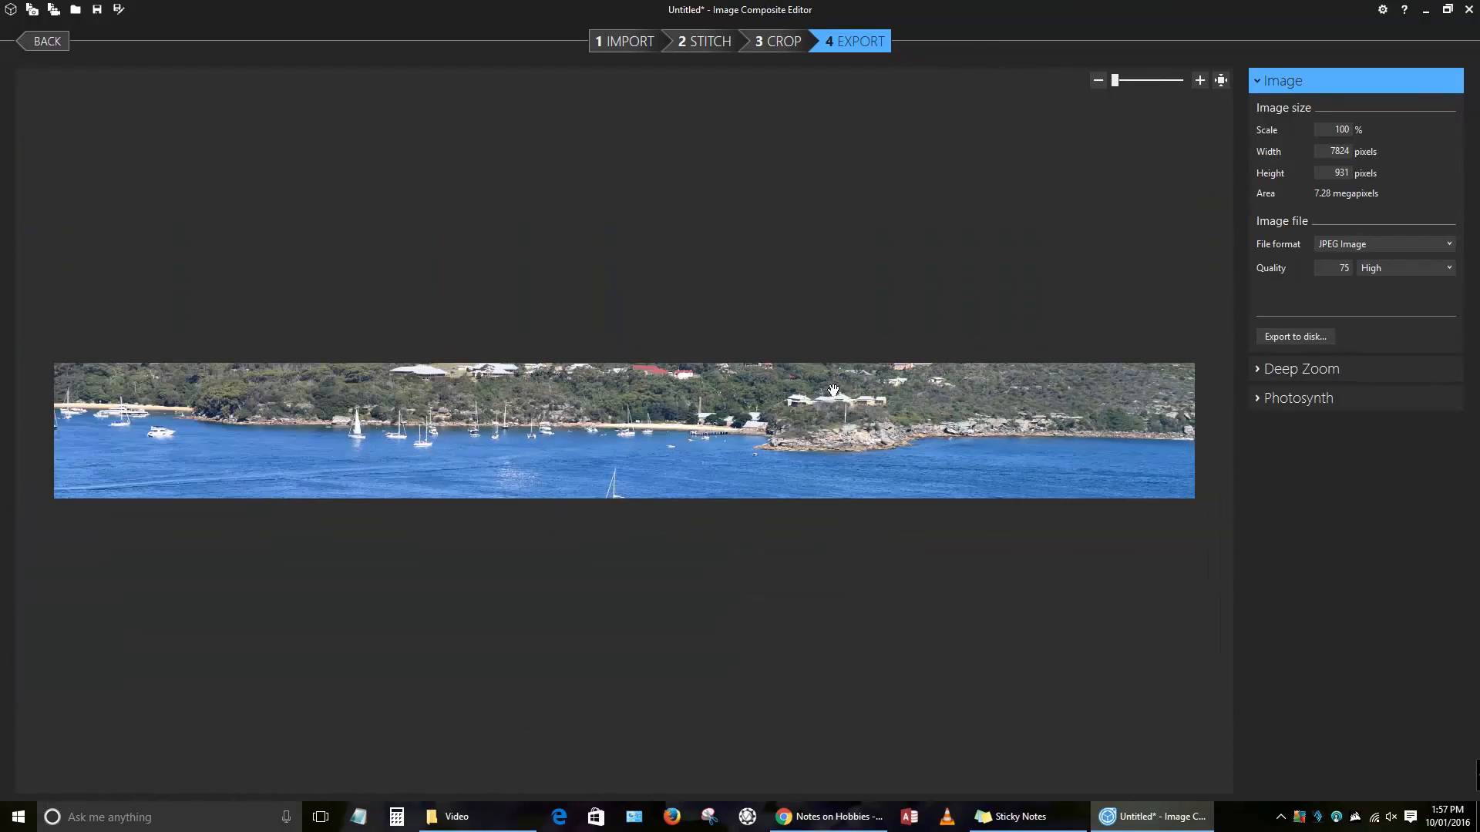